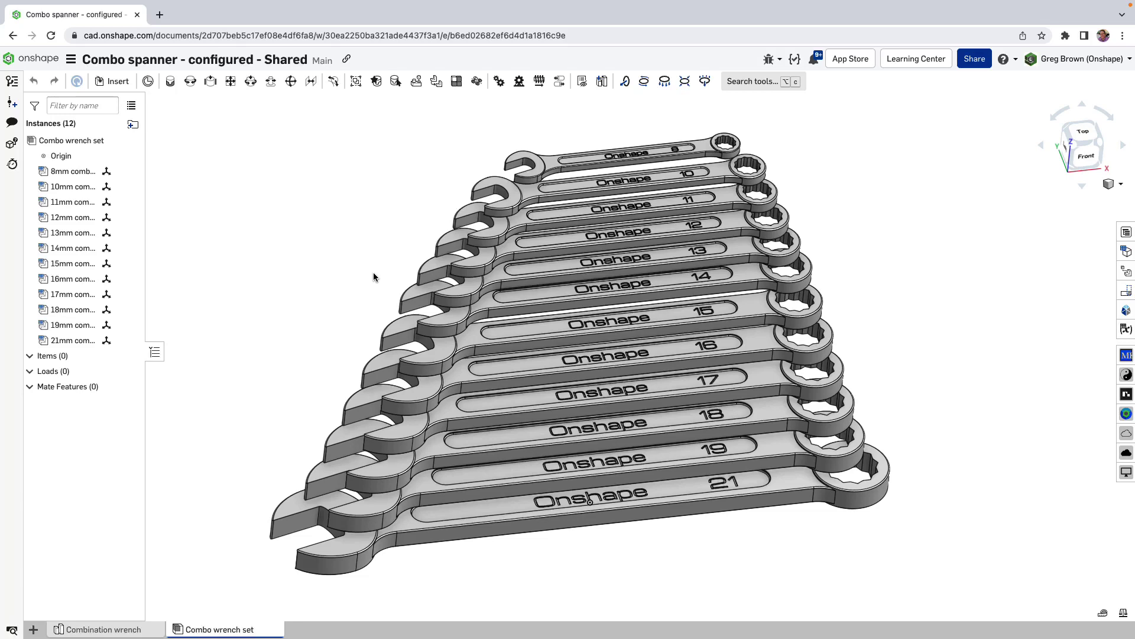
Open the Combination wrench part studio and examine the 10 mm spanner with its configuration table.
right_drag(658, 342, 680, 334)
right_drag(730, 378, 650, 485)
click(157, 629)
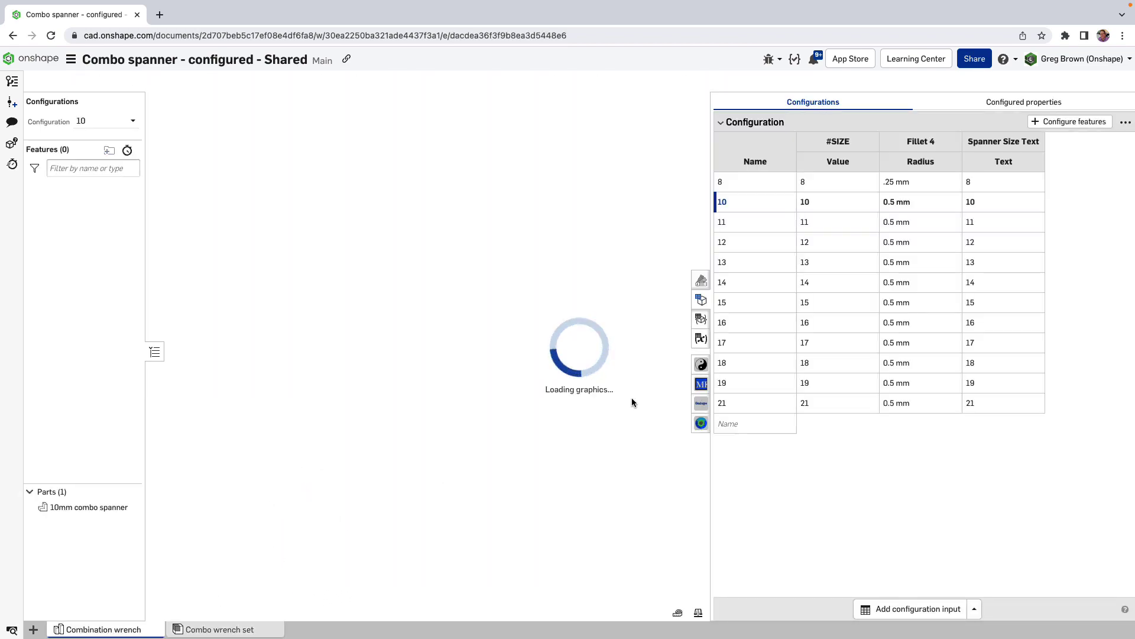
right_drag(476, 356, 534, 331)
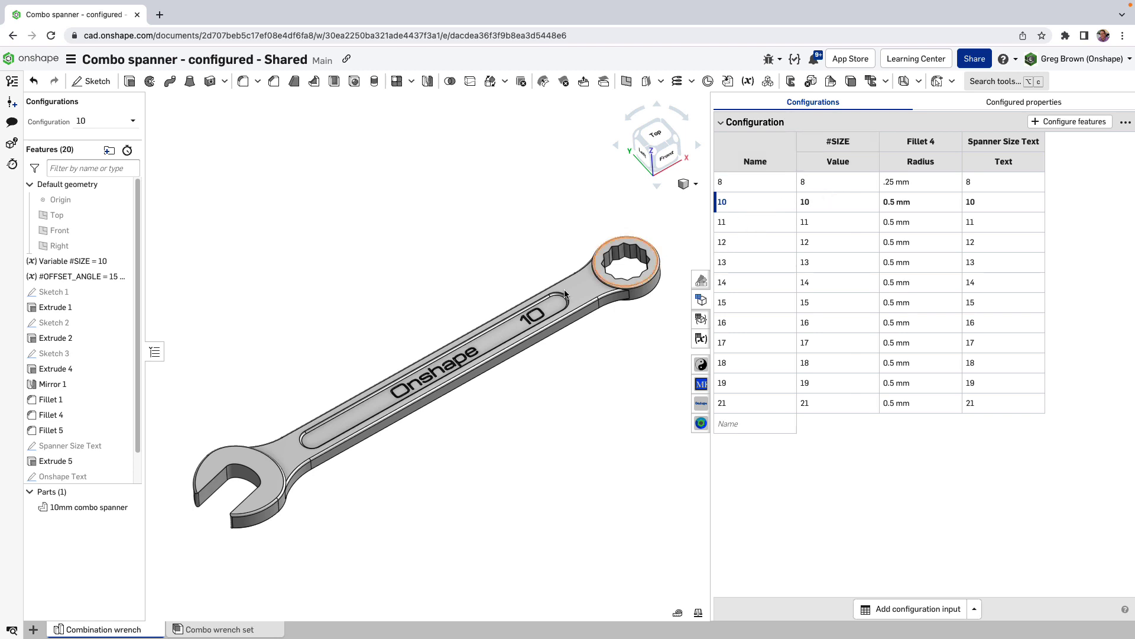
right_drag(456, 274, 479, 282)
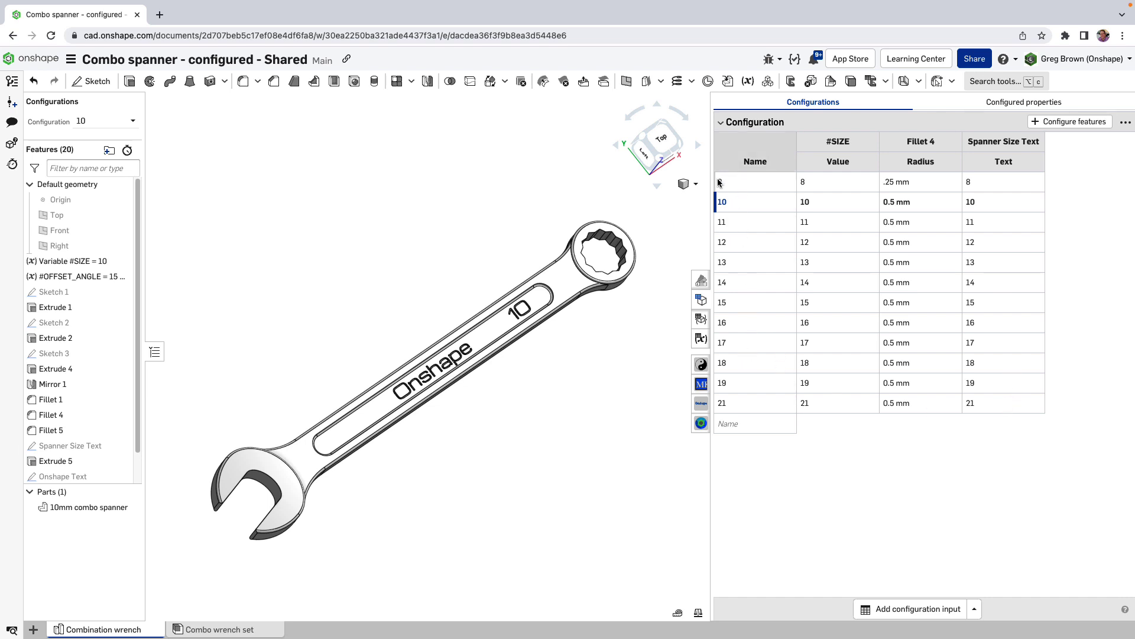
mouse_move(417, 339)
right_down()
mouse_move(392, 296)
mouse_move(396, 343)
mouse_move(392, 325)
mouse_move(415, 328)
mouse_move(400, 339)
right_up()
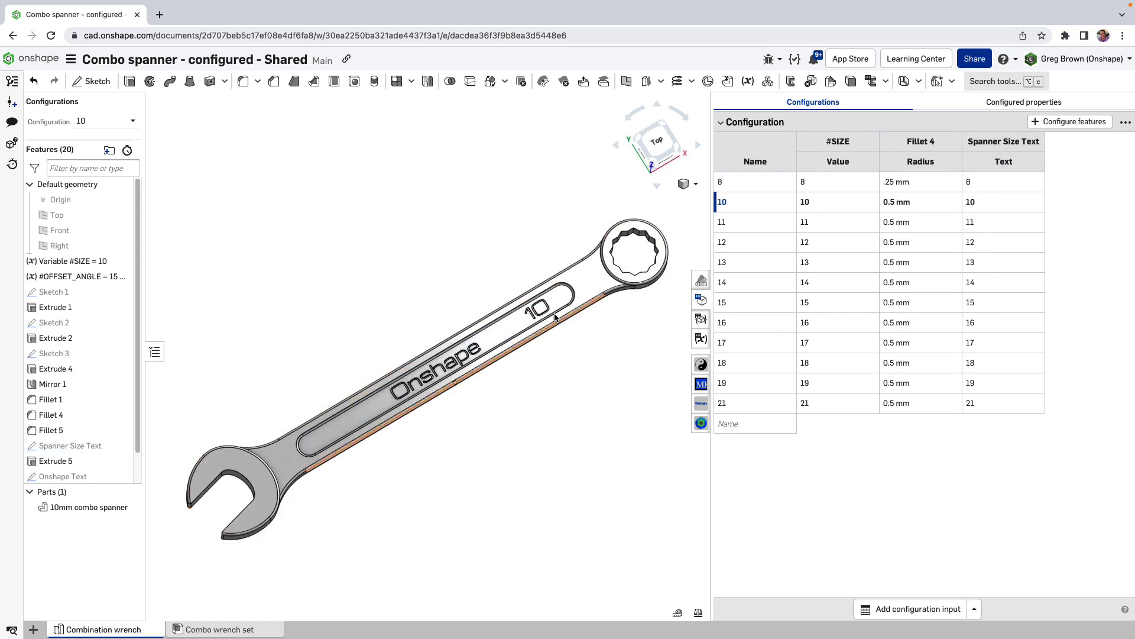
Inspect the configured size text in the Spanner Size Text sketch, then close the sketch without changes.
scroll(552, 316, up, 5)
scroll(533, 328, down, 4)
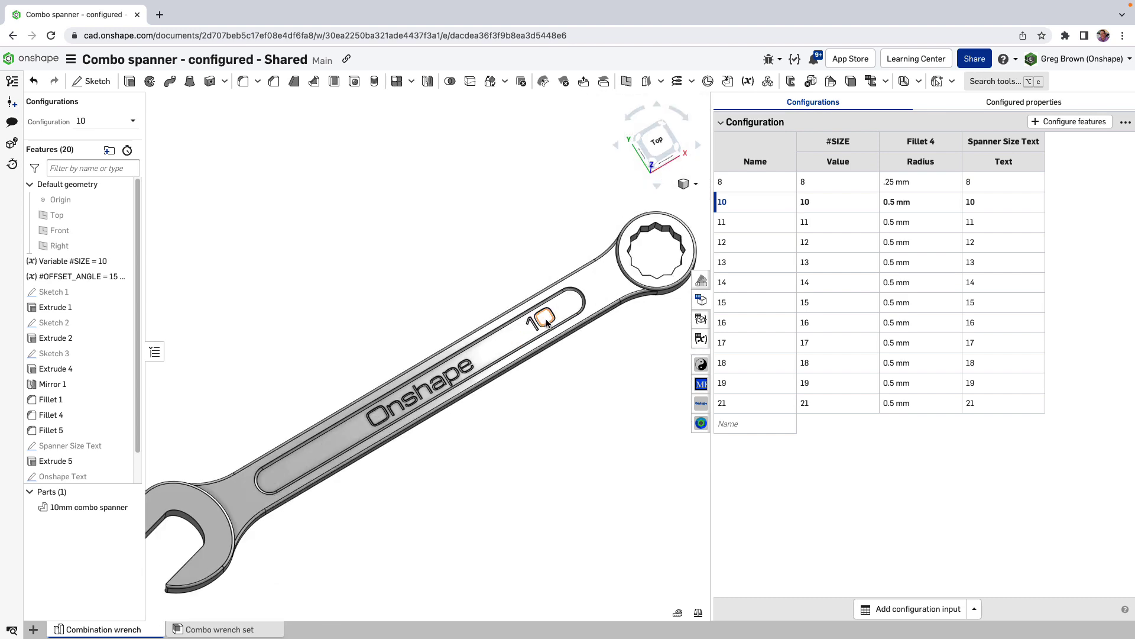
right_click(87, 445)
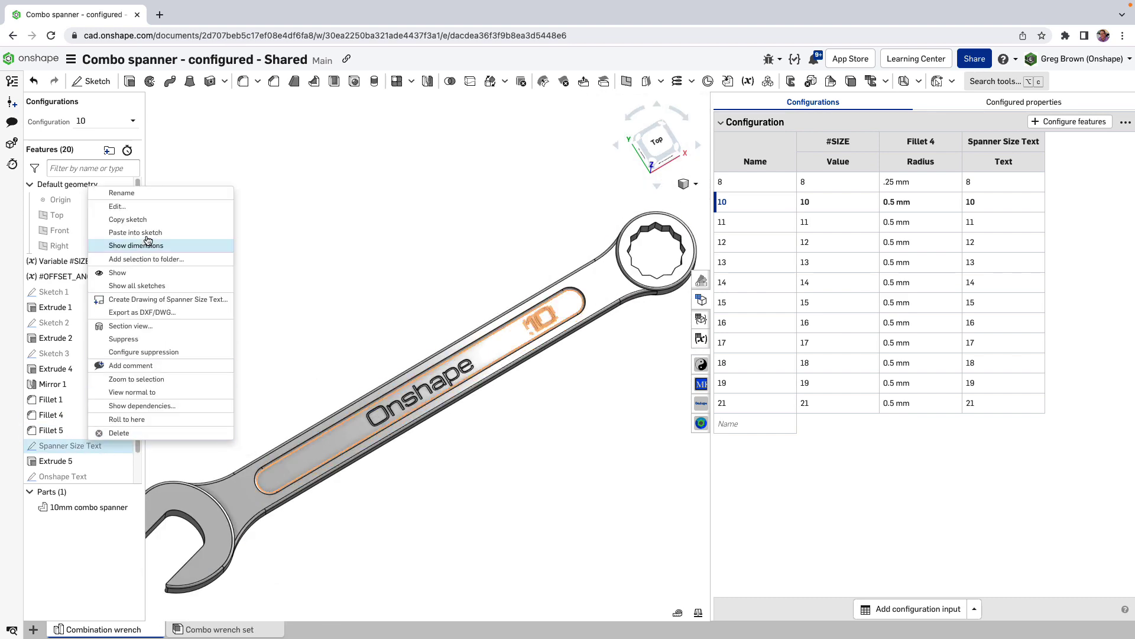
click(157, 209)
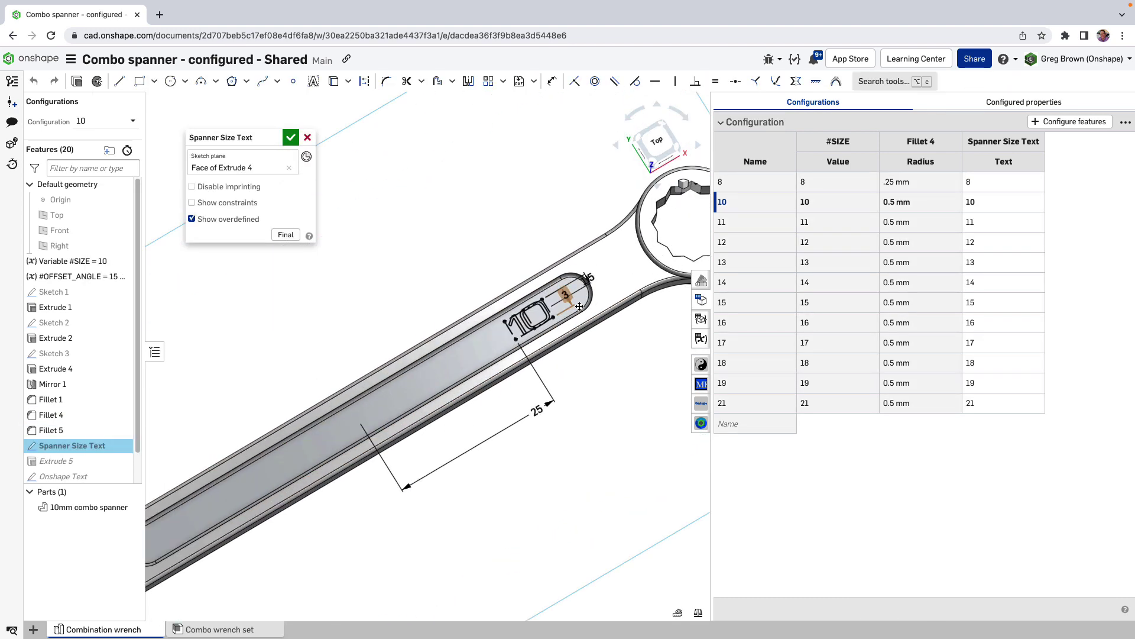
scroll(579, 307, up, 3)
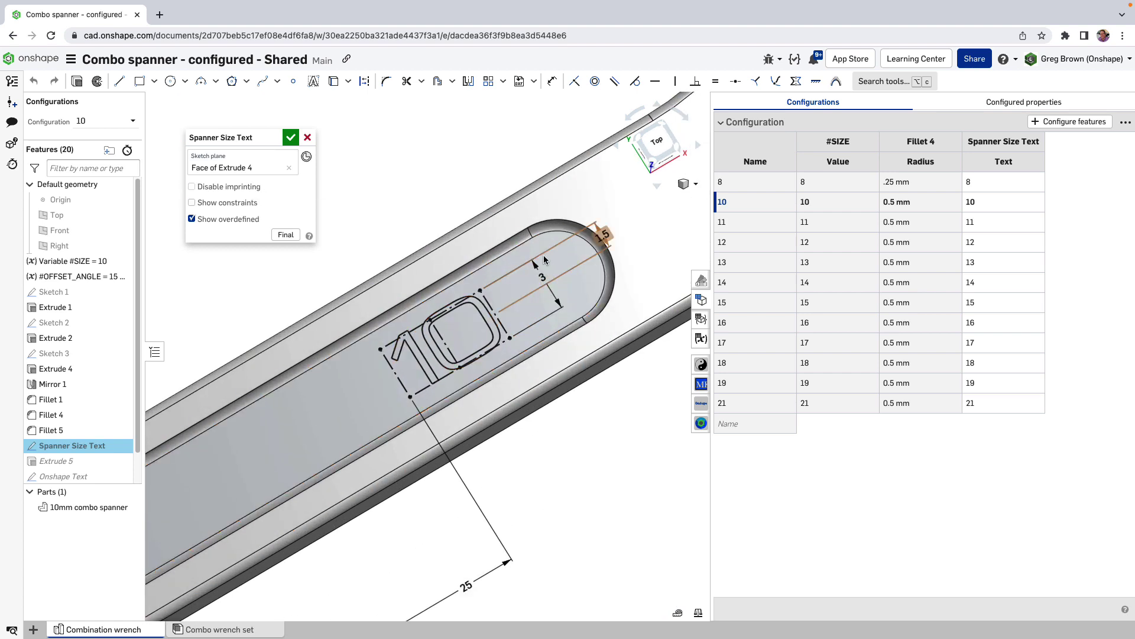
right_click(485, 306)
click(512, 341)
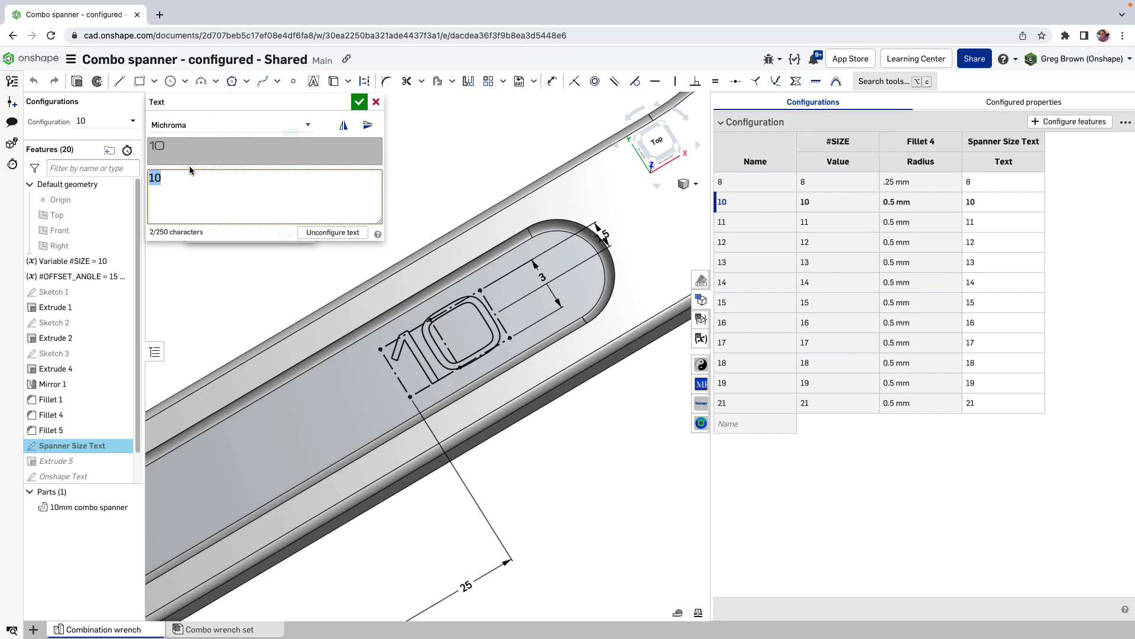
click(375, 103)
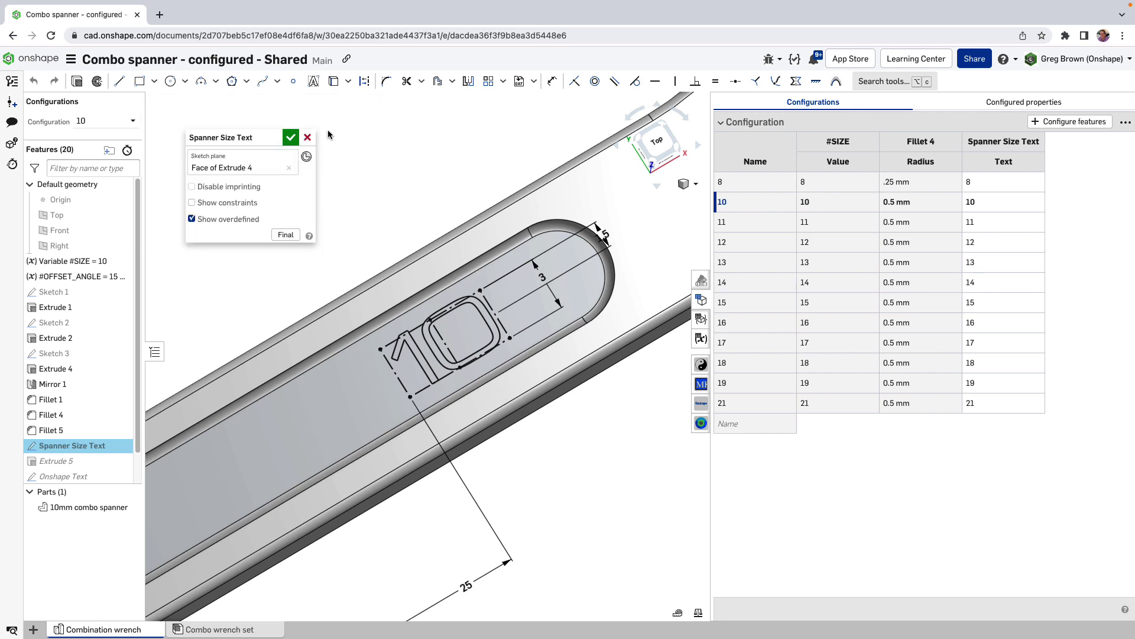
key(n)
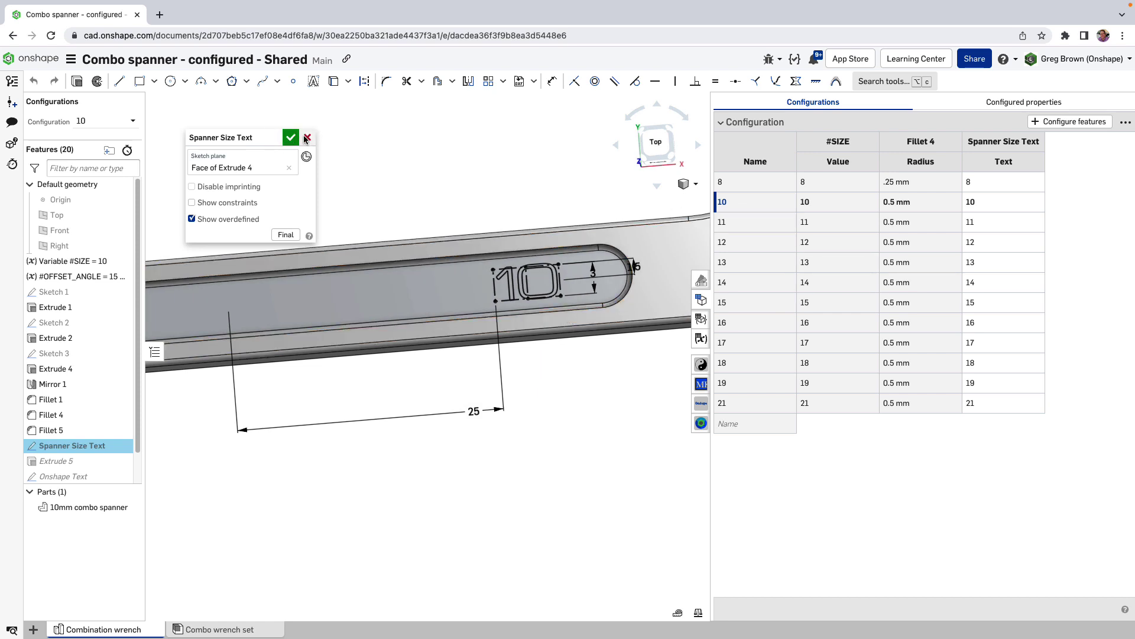
click(305, 138)
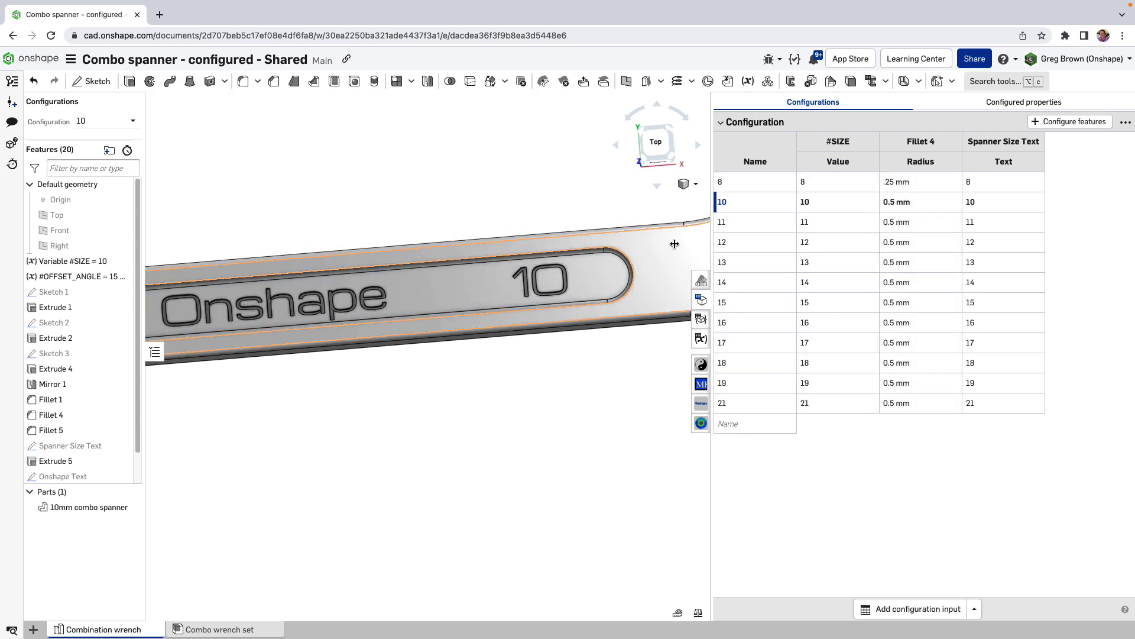
Switch the spanner to configuration 14 and view it from the top.
click(103, 125)
click(98, 214)
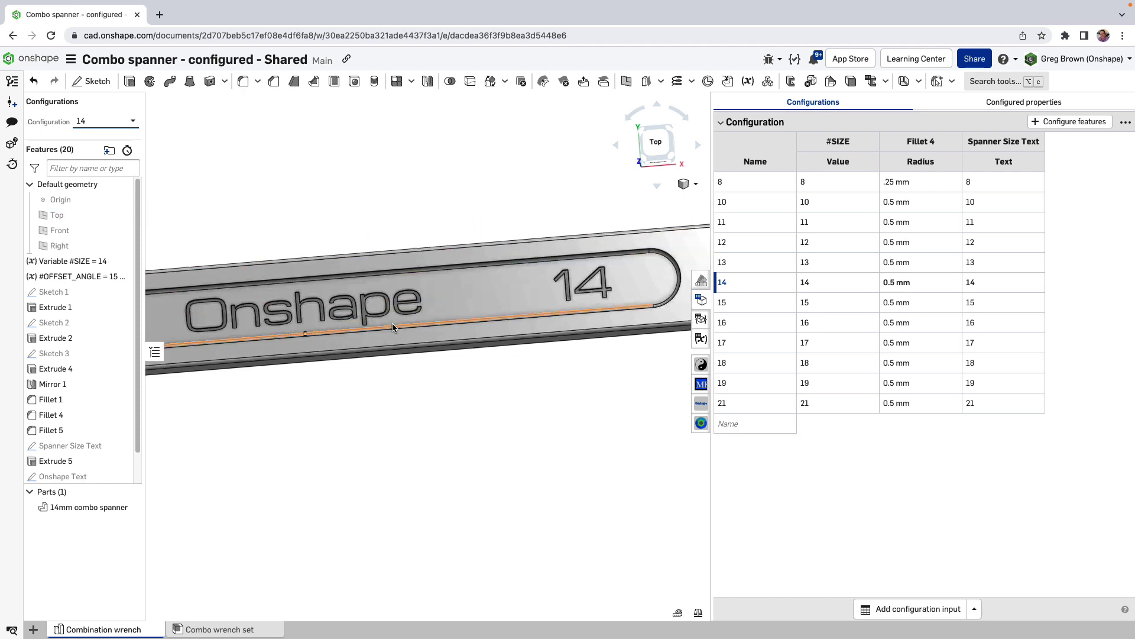
scroll(414, 297, down, 4)
scroll(476, 307, up, 8)
scroll(475, 307, up, 3)
right_drag(475, 307, 499, 327)
scroll(630, 304, down, 5)
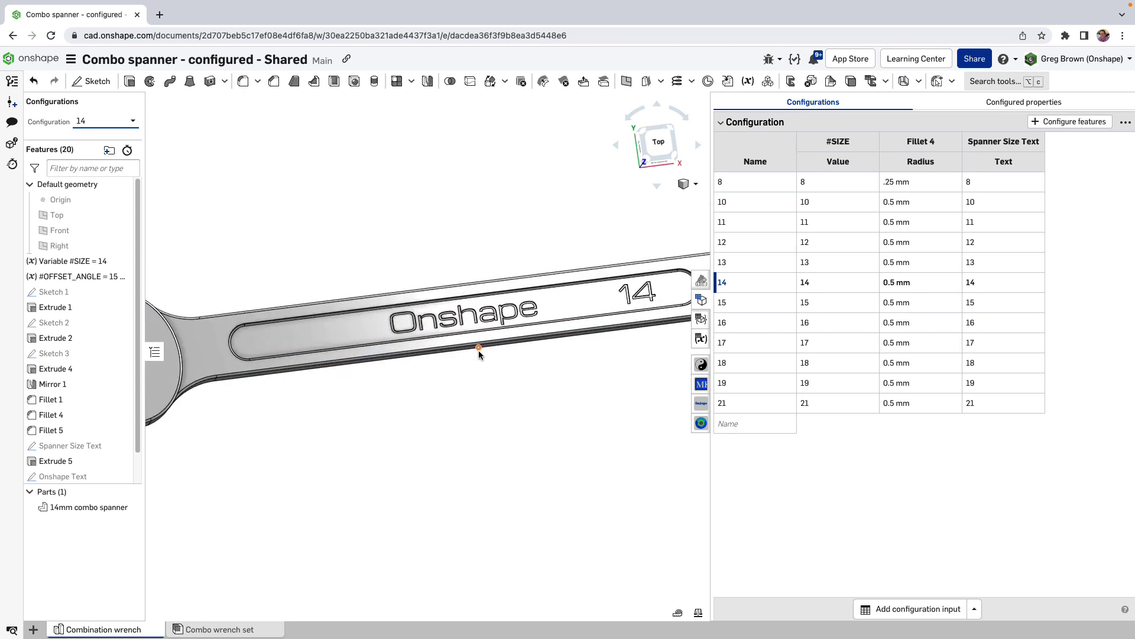
scroll(490, 341, up, 3)
mouse_move(502, 326)
right_down()
mouse_move(519, 346)
mouse_move(514, 333)
right_up()
click(660, 145)
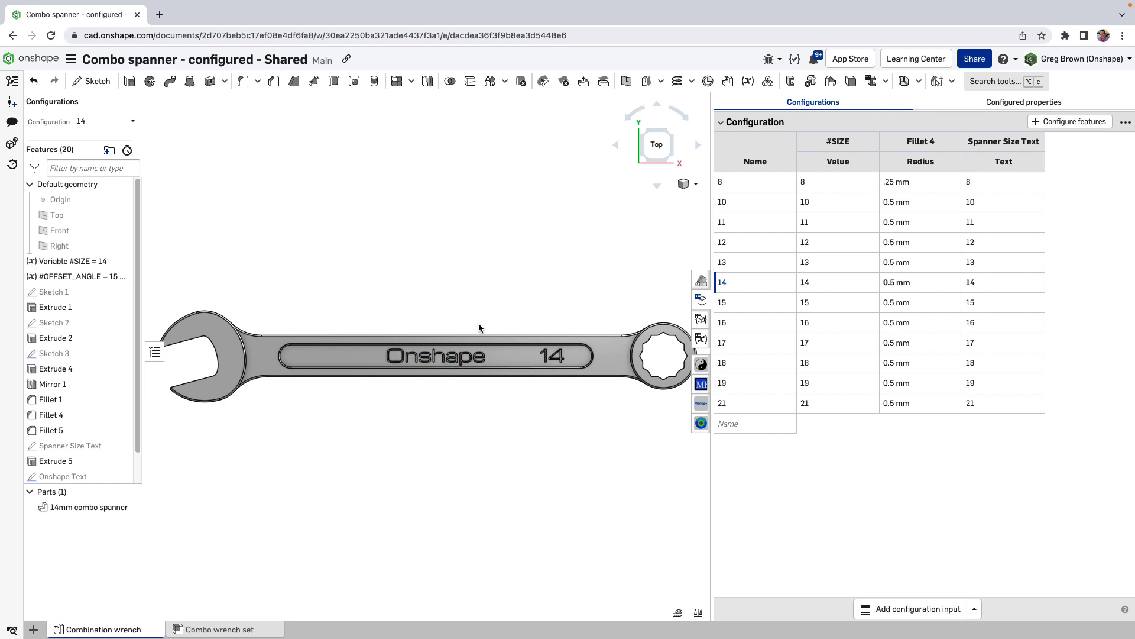
Review the available fonts for the lettering in the Onshape Text sketch, then close it without editing the text.
right_click(84, 479)
click(161, 244)
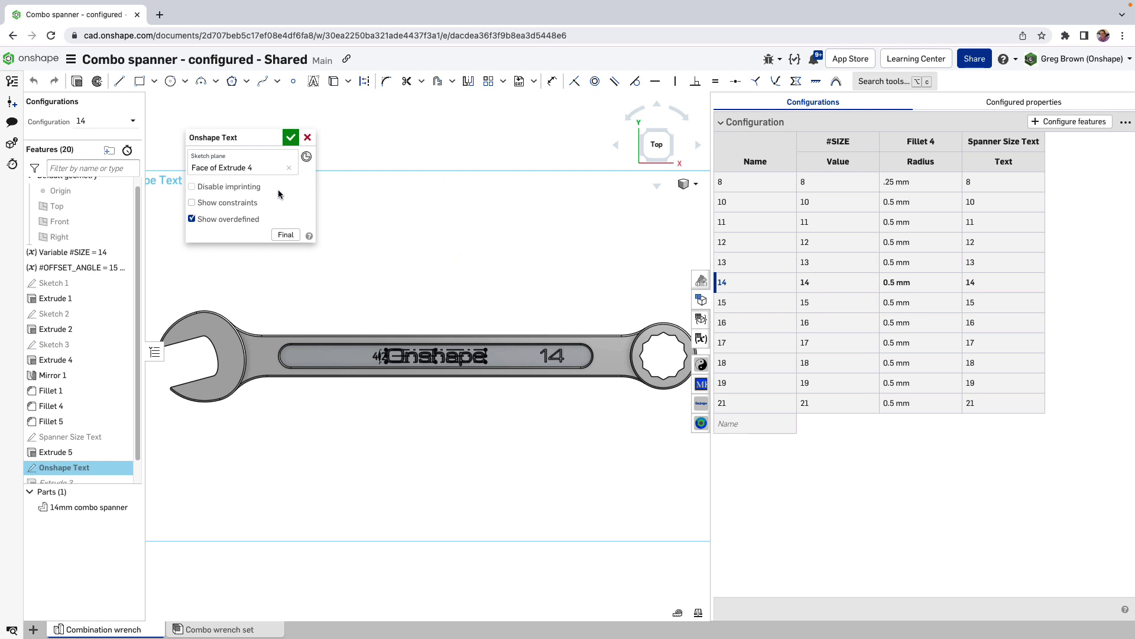
right_click(490, 359)
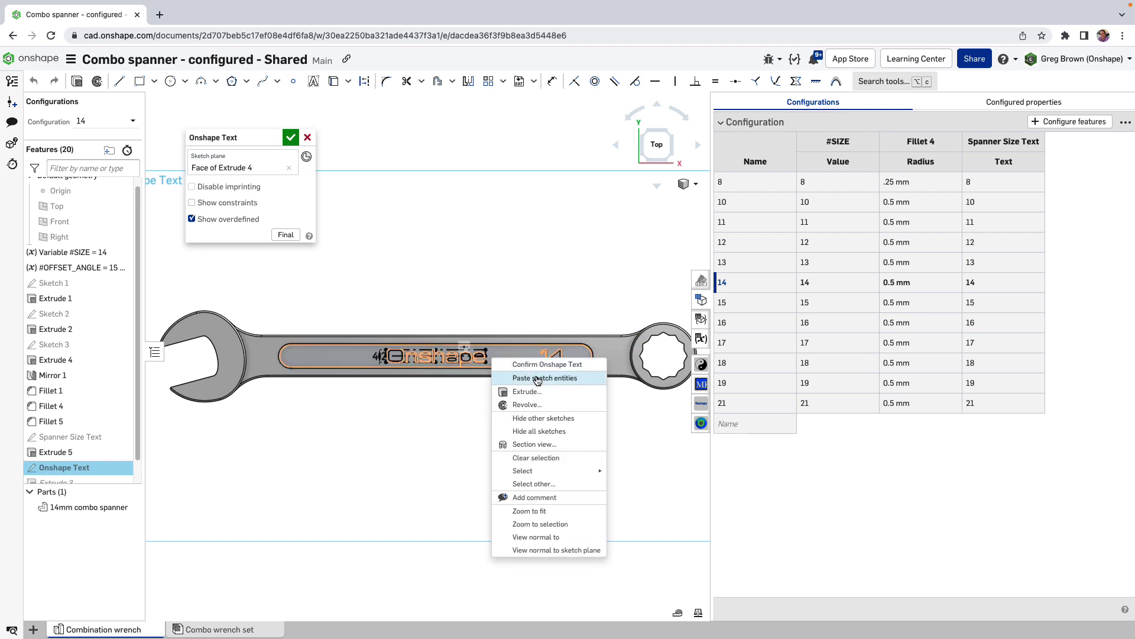
click(555, 247)
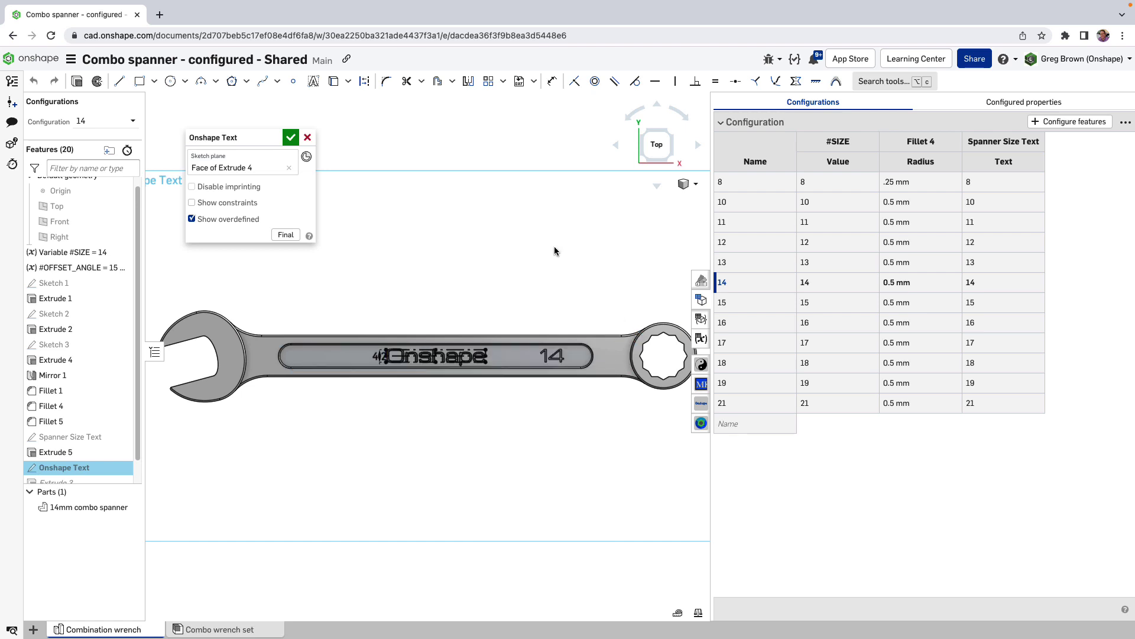
right_click(478, 362)
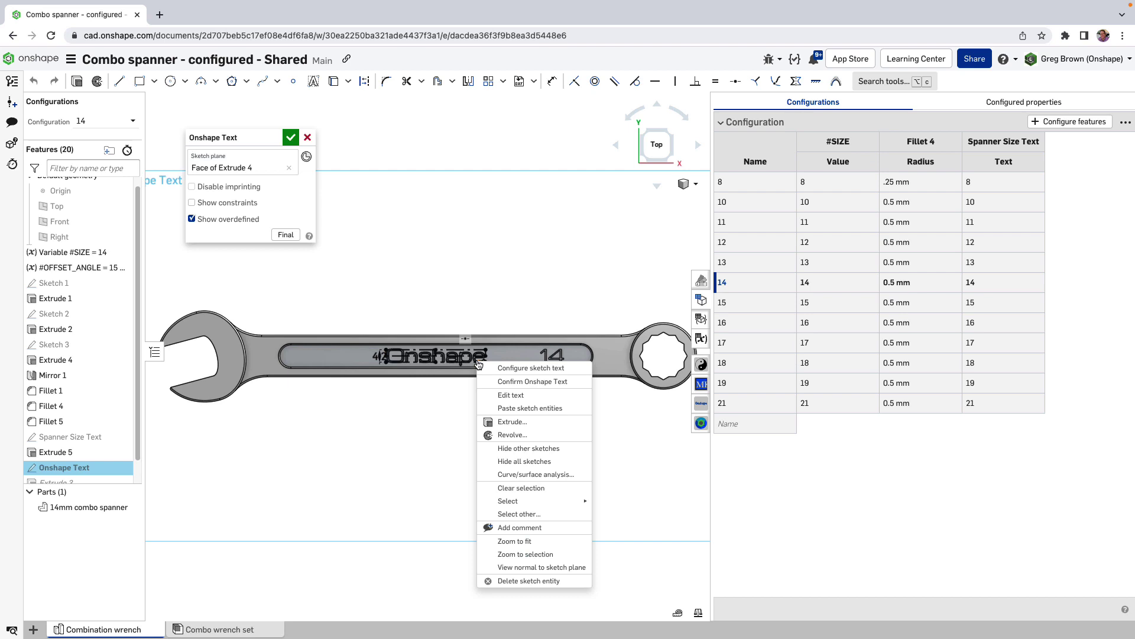
click(511, 395)
click(234, 120)
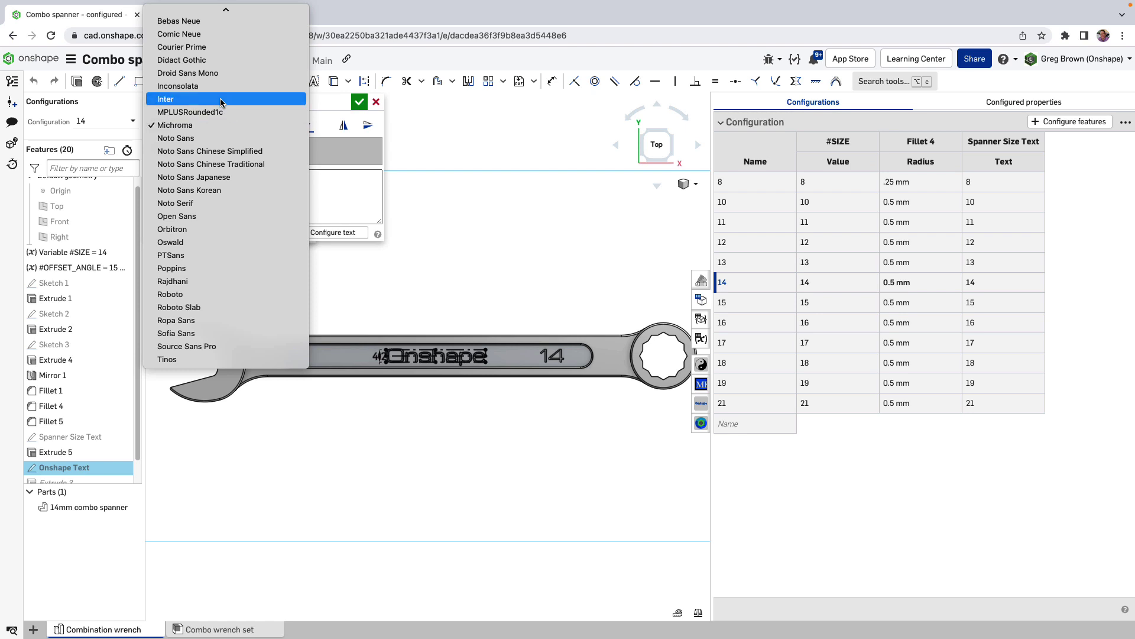
scroll(218, 130, up, 3)
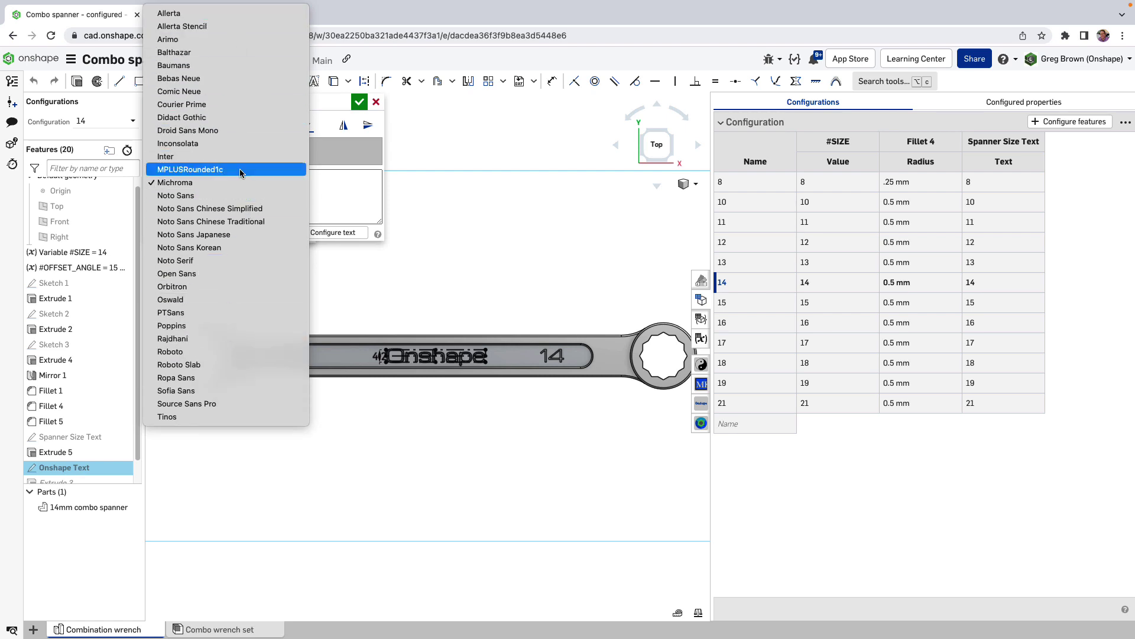
click(337, 108)
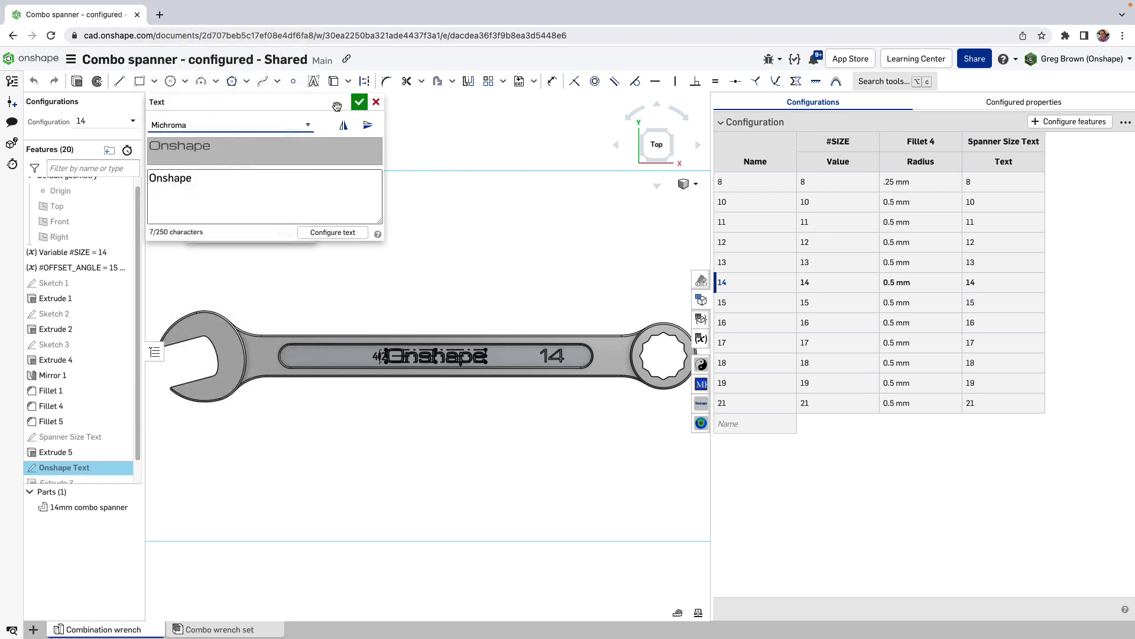
click(376, 103)
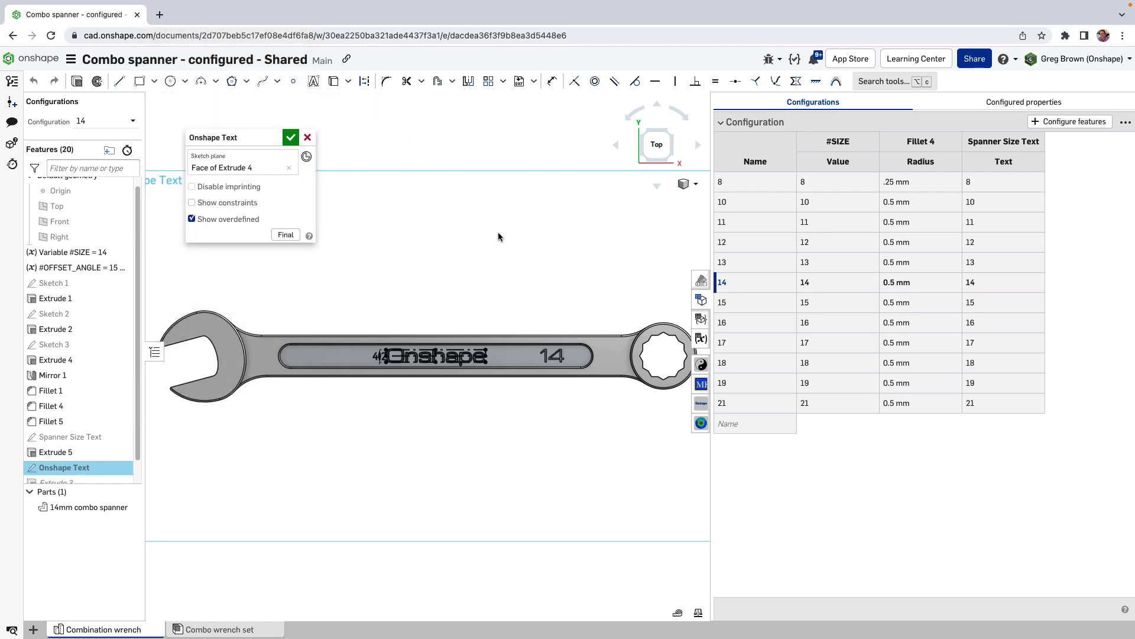
click(291, 137)
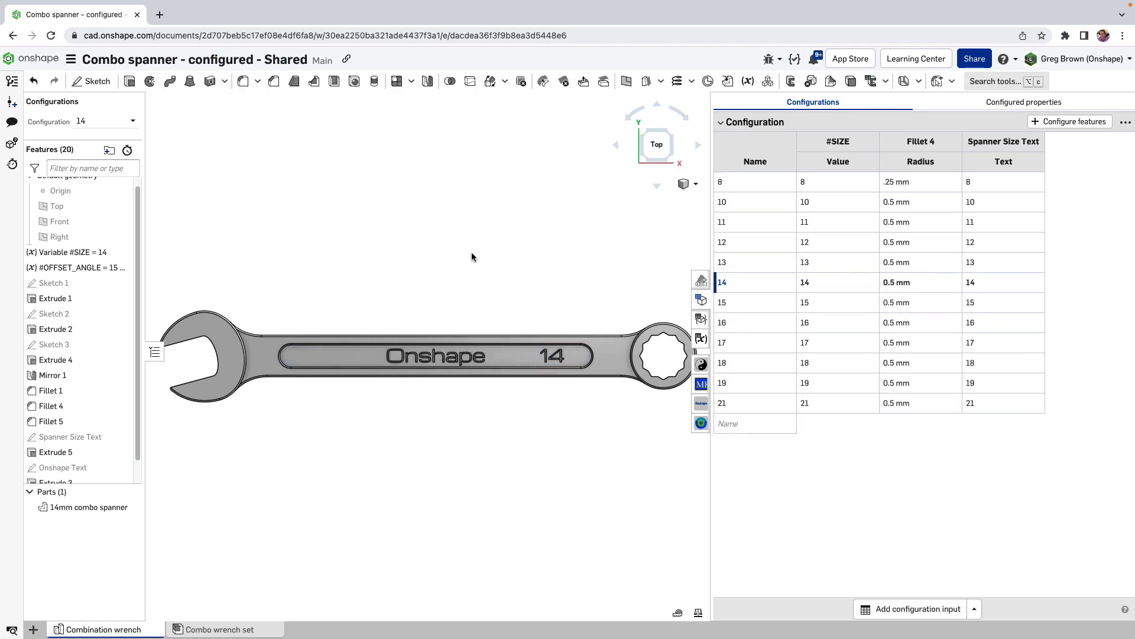
Open the Stage 1 Sim assembly in the Simulation Spanner document and widen the instance list to show full names.
right_drag(446, 272, 471, 264)
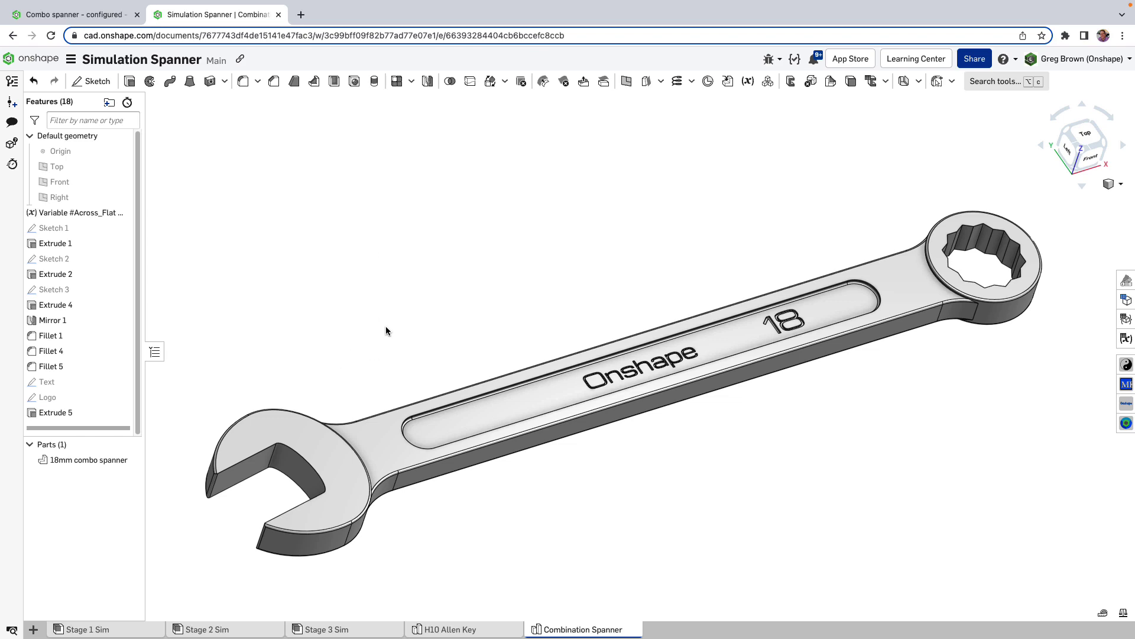
right_drag(523, 270, 540, 314)
scroll(540, 313, down, 3)
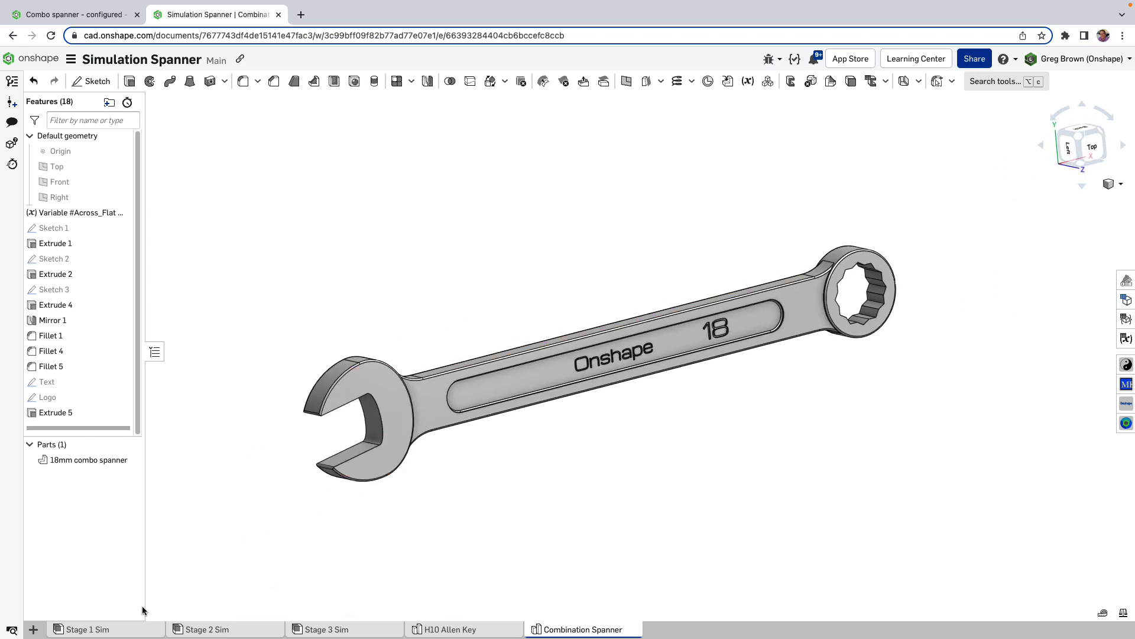
click(135, 630)
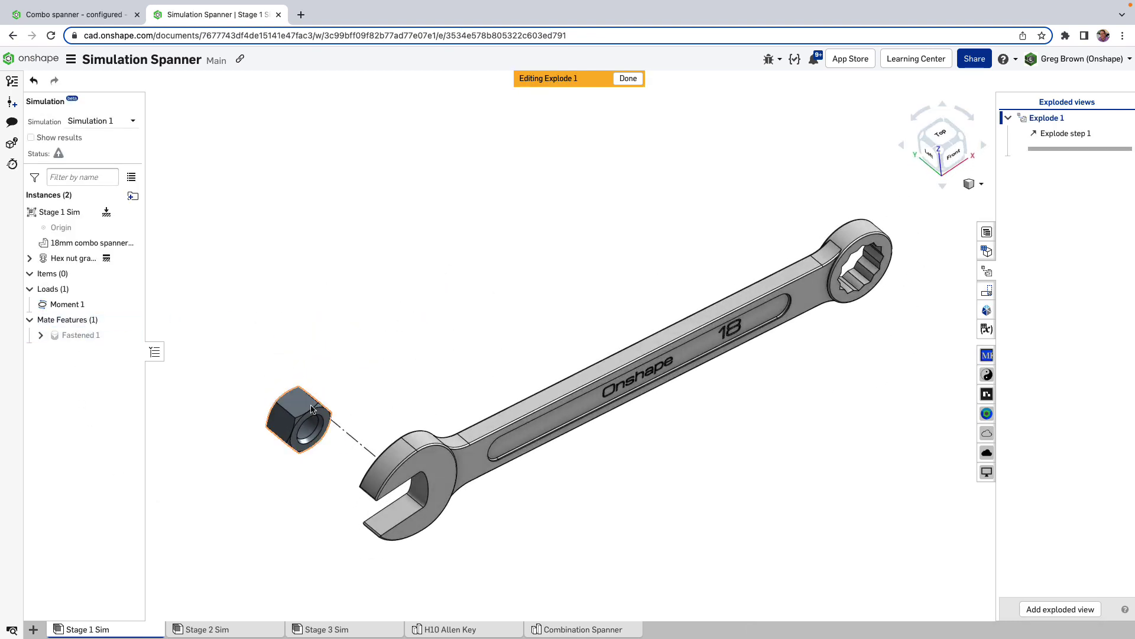
scroll(285, 429, up, 1)
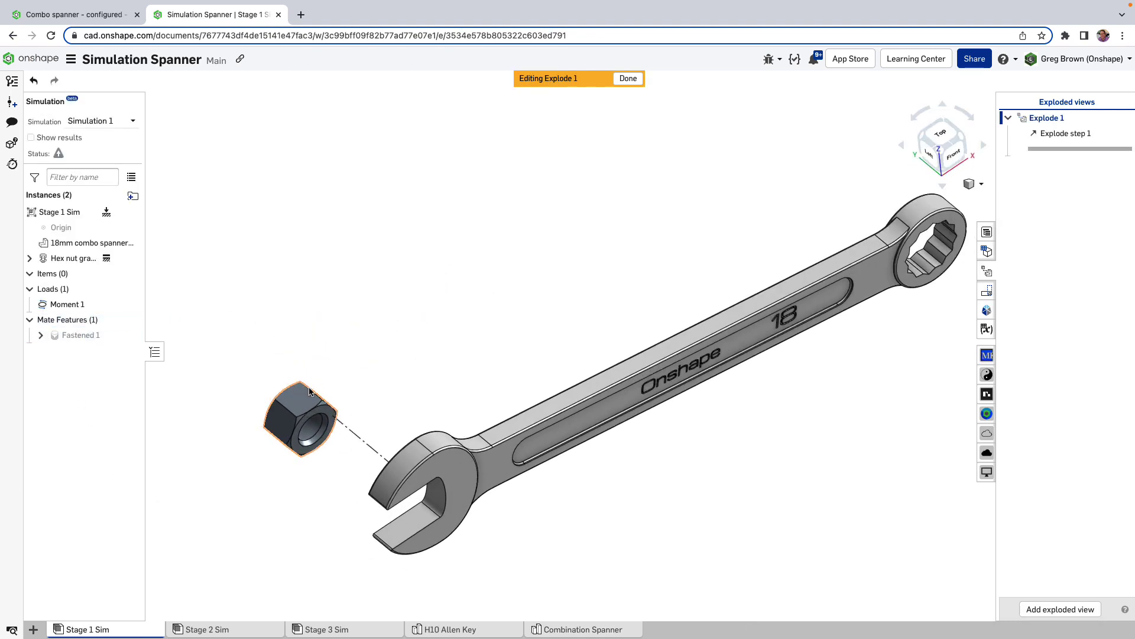
mouse_move(372, 400)
right_down()
mouse_move(408, 281)
mouse_move(394, 318)
mouse_move(373, 322)
mouse_move(368, 392)
right_up()
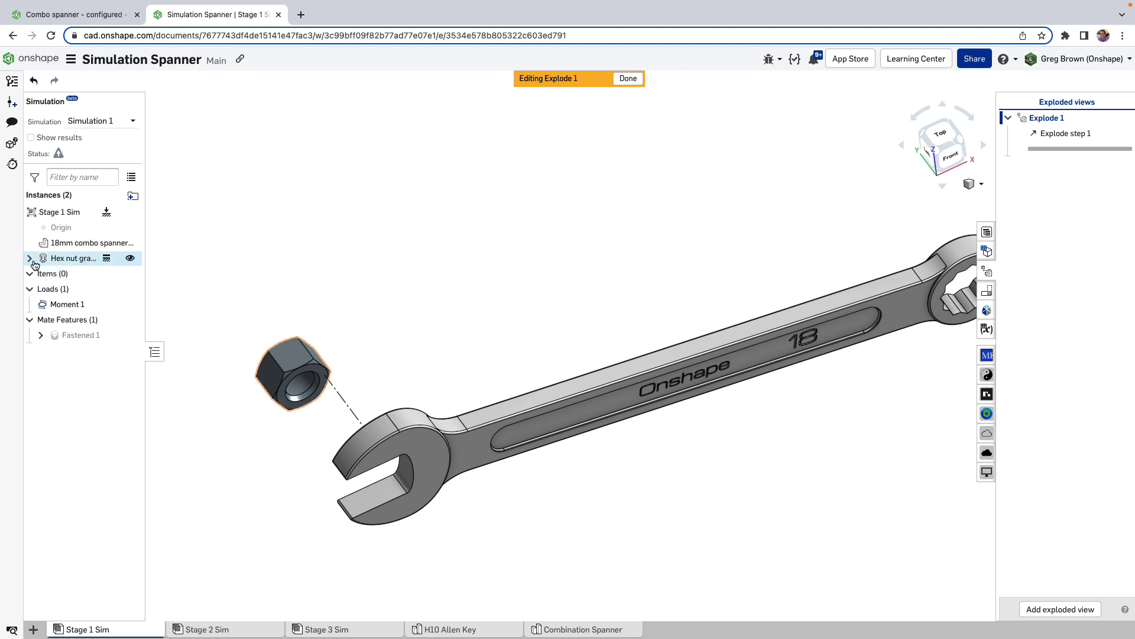
drag(147, 252, 219, 252)
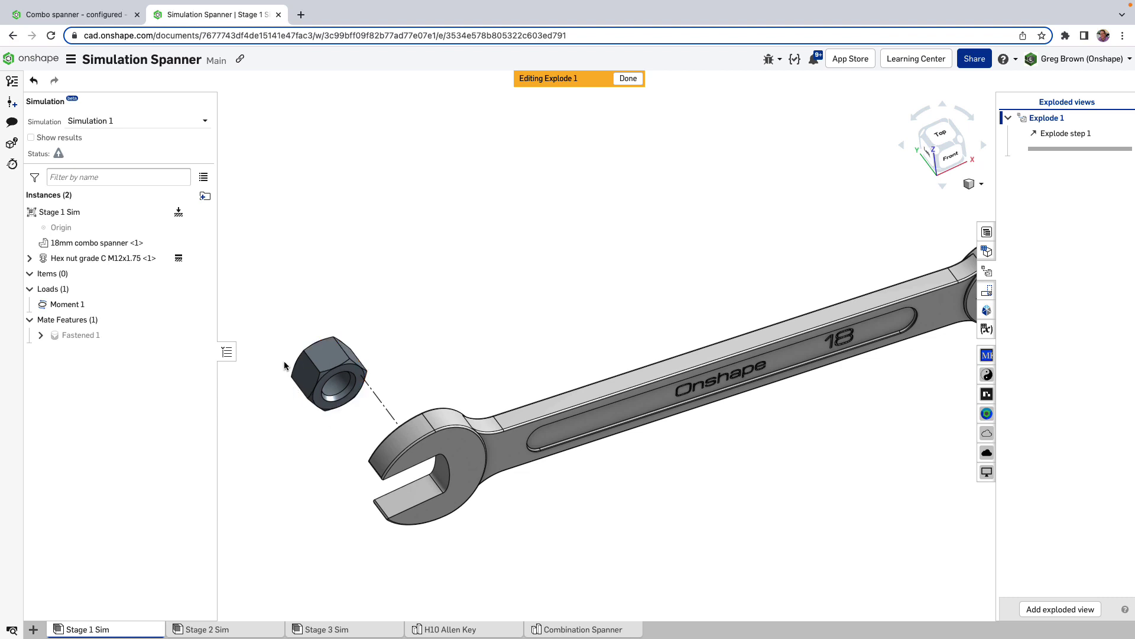
Finish editing the Explode 1 exploded view of the nut and spanner.
scroll(284, 364, down, 3)
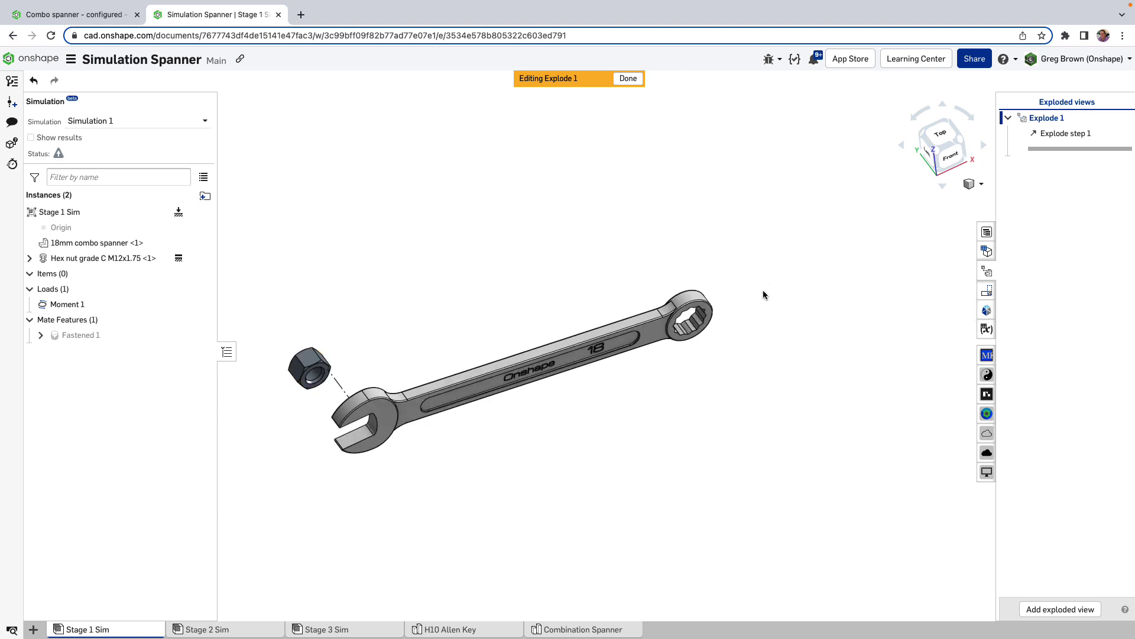
mouse_move(646, 260)
right_down()
mouse_move(637, 248)
mouse_move(634, 261)
right_up()
middle_drag(531, 268, 641, 260)
mouse_move(641, 260)
right_down()
mouse_move(654, 235)
mouse_move(646, 264)
right_up()
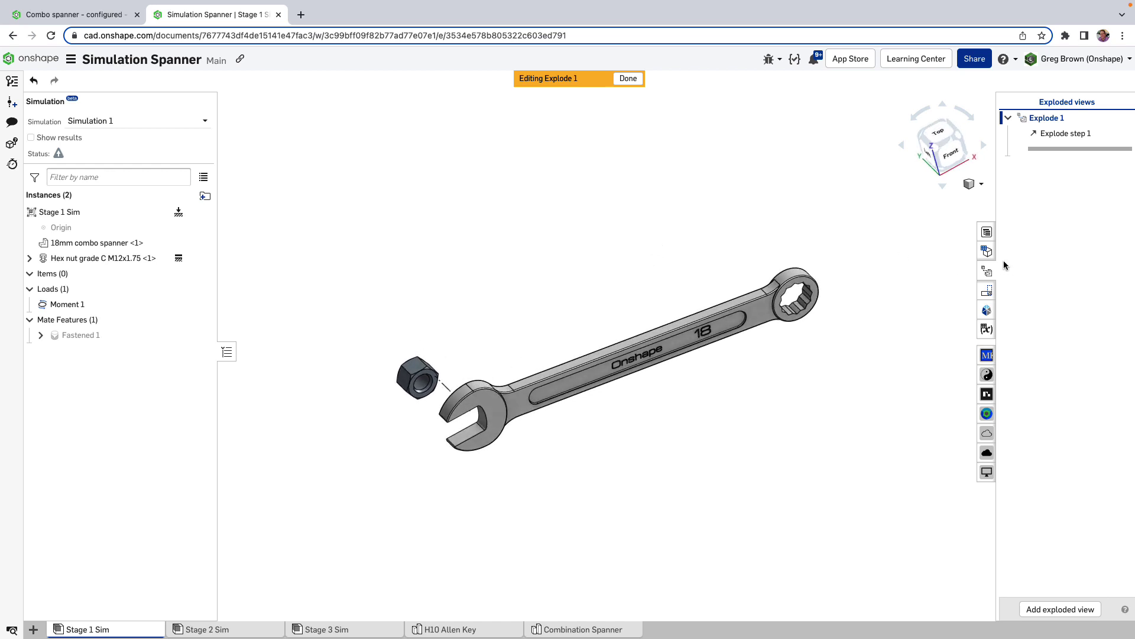
click(628, 78)
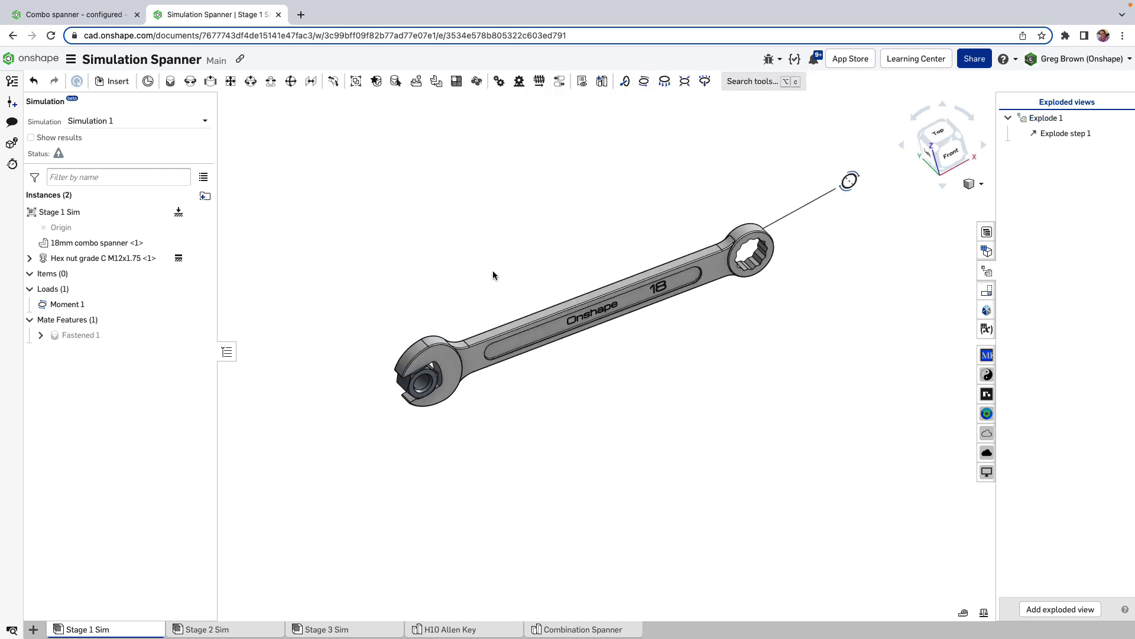
Review the settings of the Fastened 1 mate between the spanner jaw and the hex nut, and close it without edits.
scroll(413, 406, up, 3)
right_drag(413, 406, 425, 368)
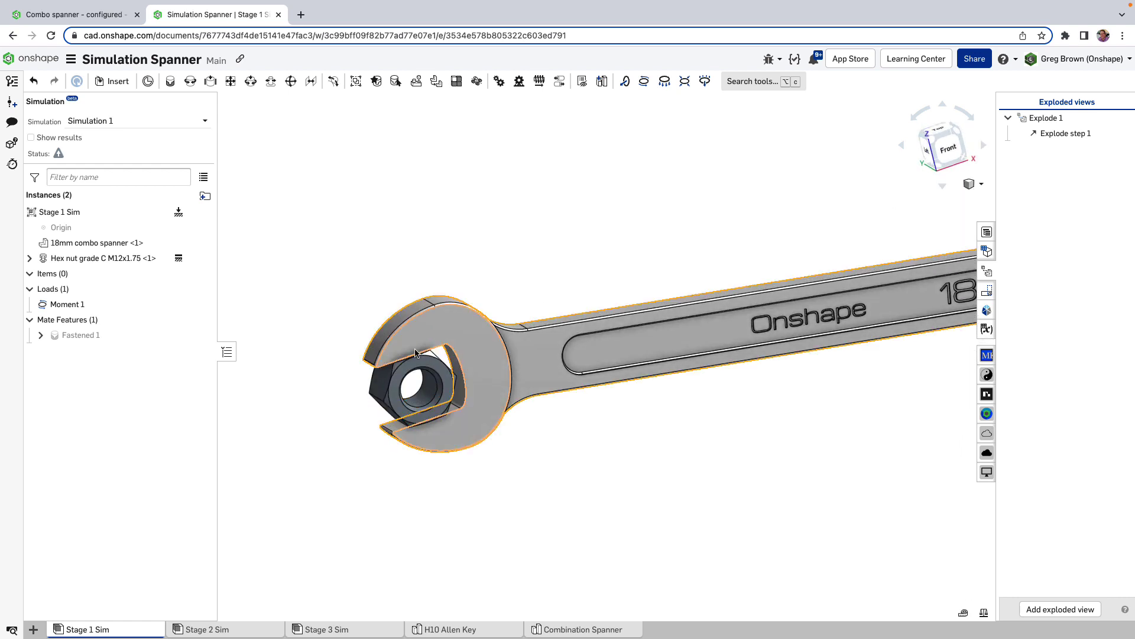
right_click(92, 337)
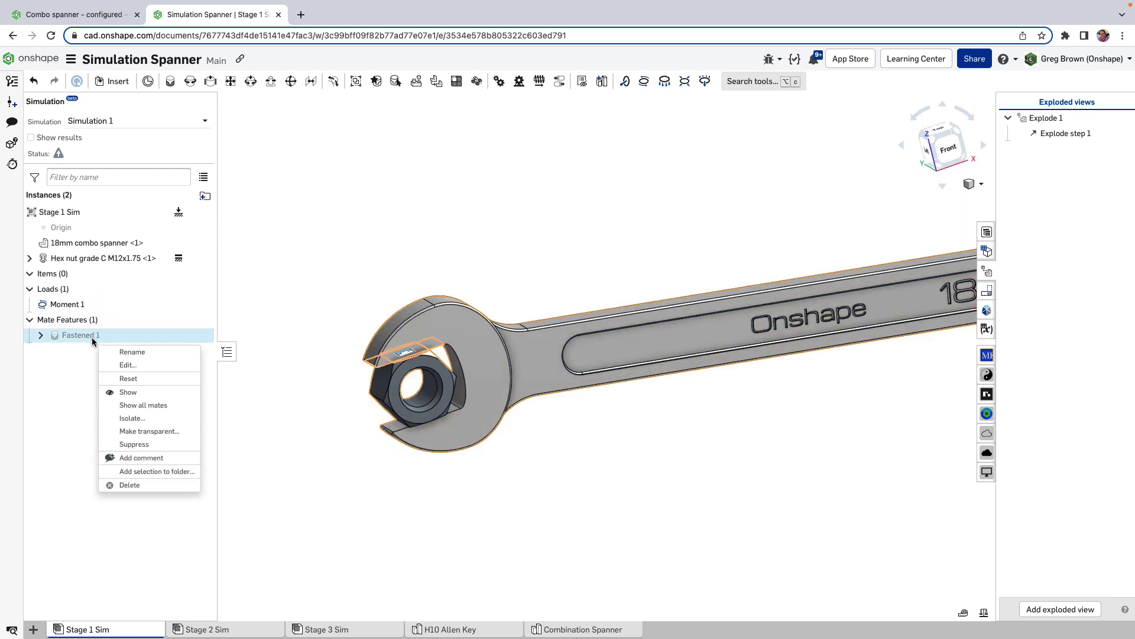
click(136, 367)
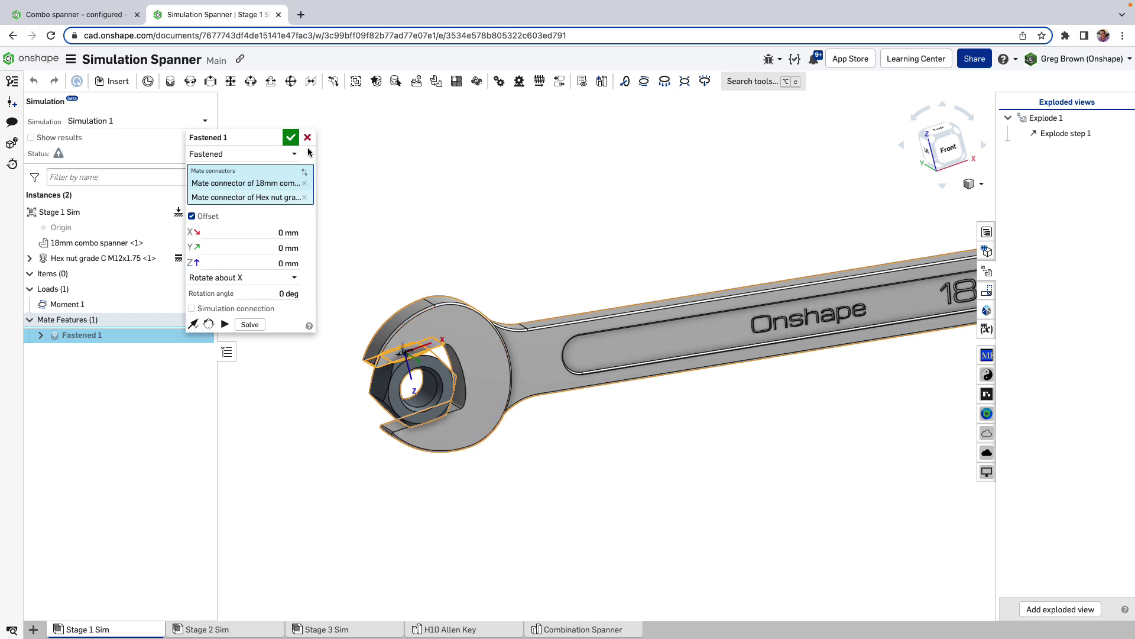
click(290, 137)
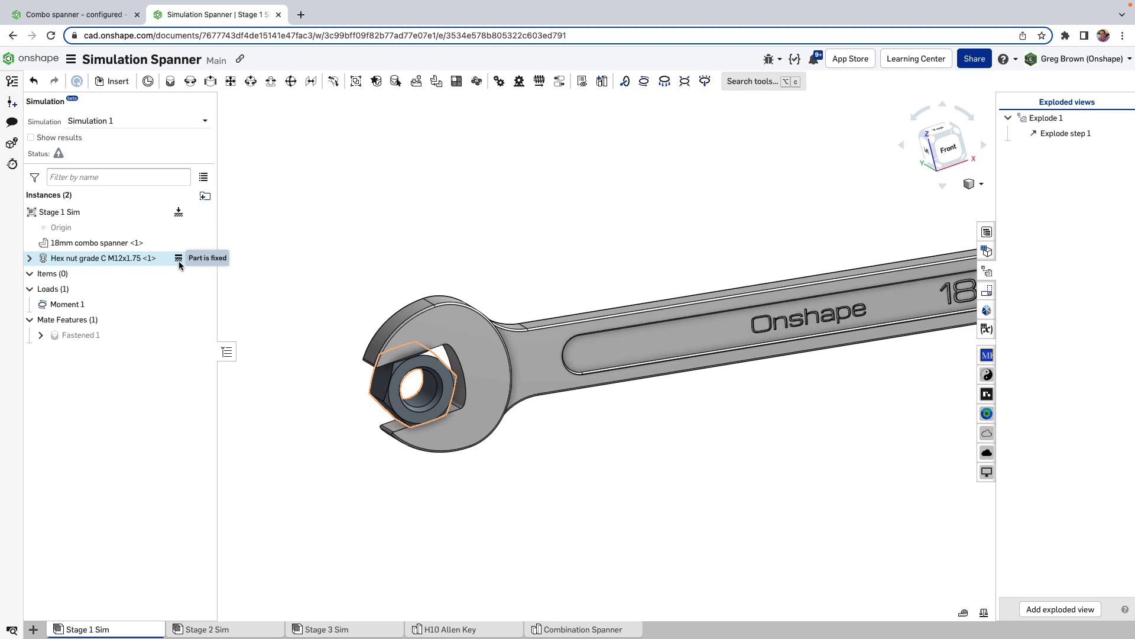
Highlight the Hex nut grade C M12x1.75 instance in the assembly, clear the selection, and look over the whole spanner.
click(140, 261)
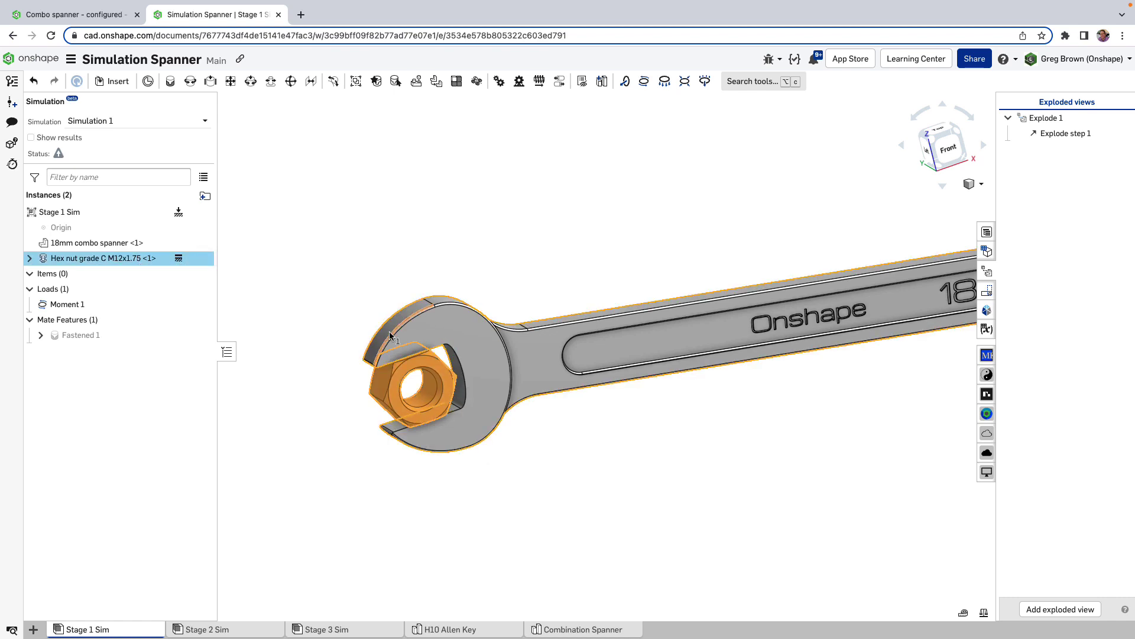
scroll(386, 442, down, 5)
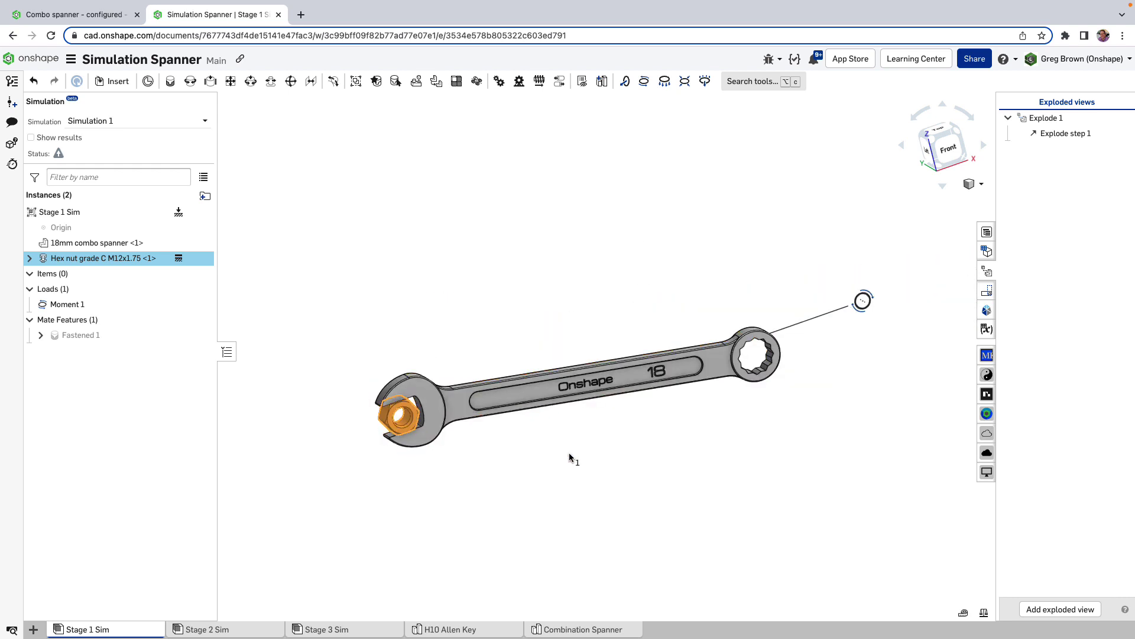
scroll(555, 456, up, 2)
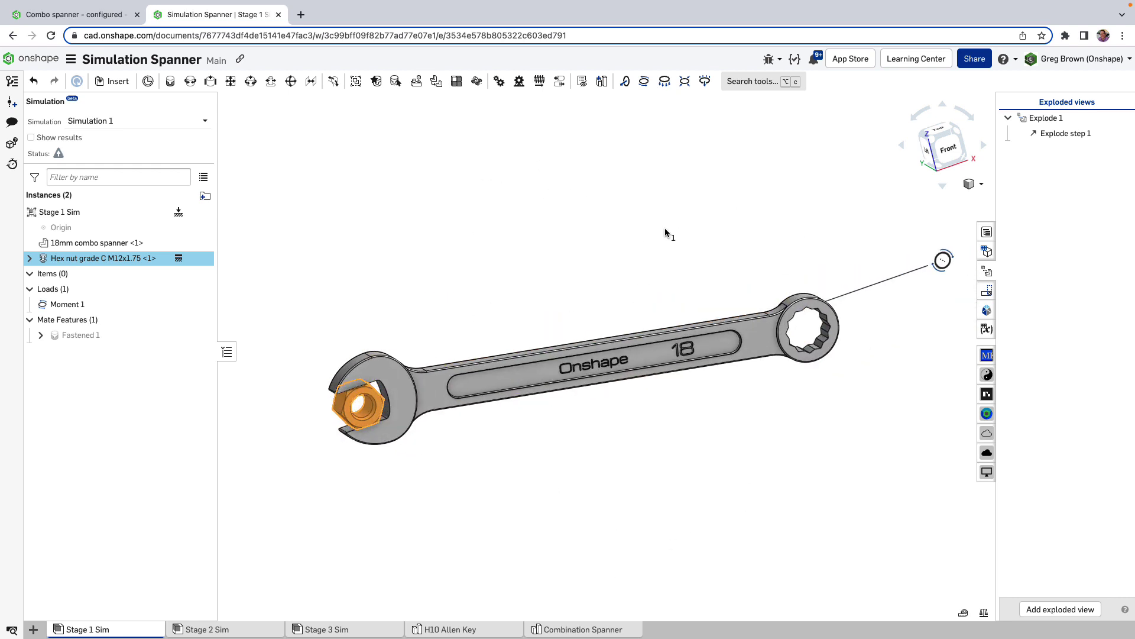
right_drag(512, 304, 512, 254)
click(512, 253)
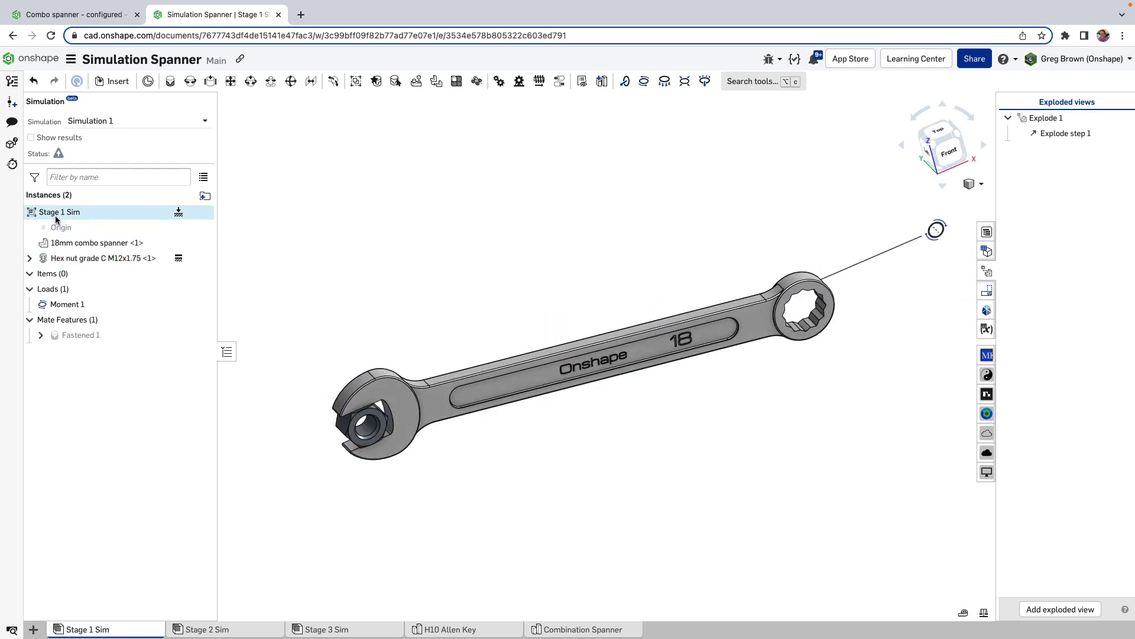
right_drag(498, 304, 530, 236)
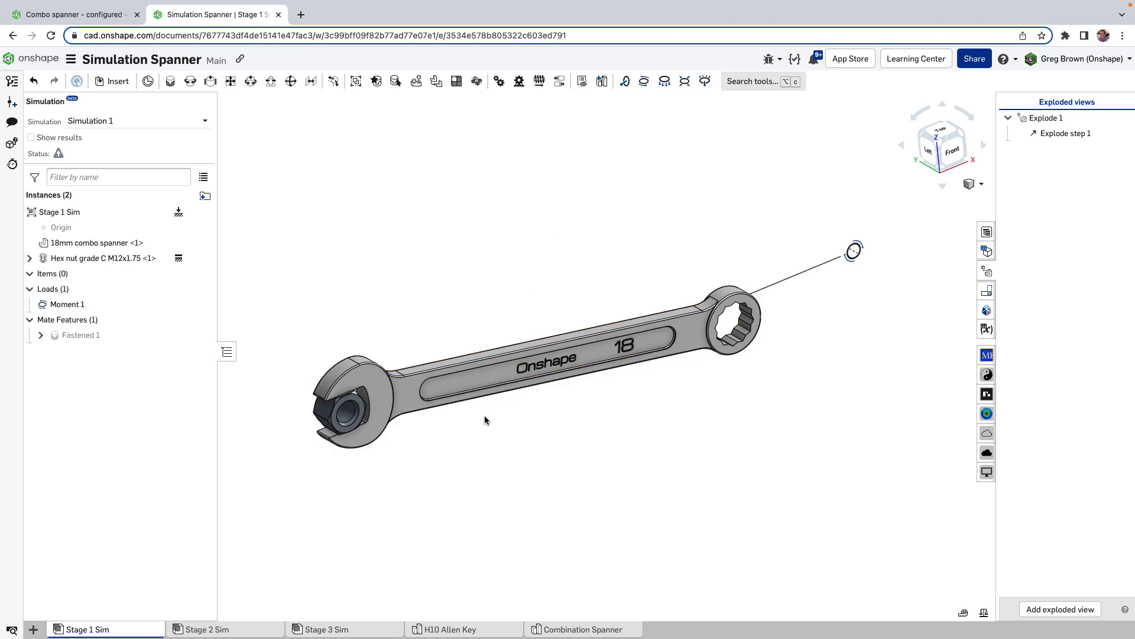
mouse_move(485, 417)
right_down()
mouse_move(471, 420)
mouse_move(483, 424)
mouse_move(480, 408)
mouse_move(481, 418)
right_up()
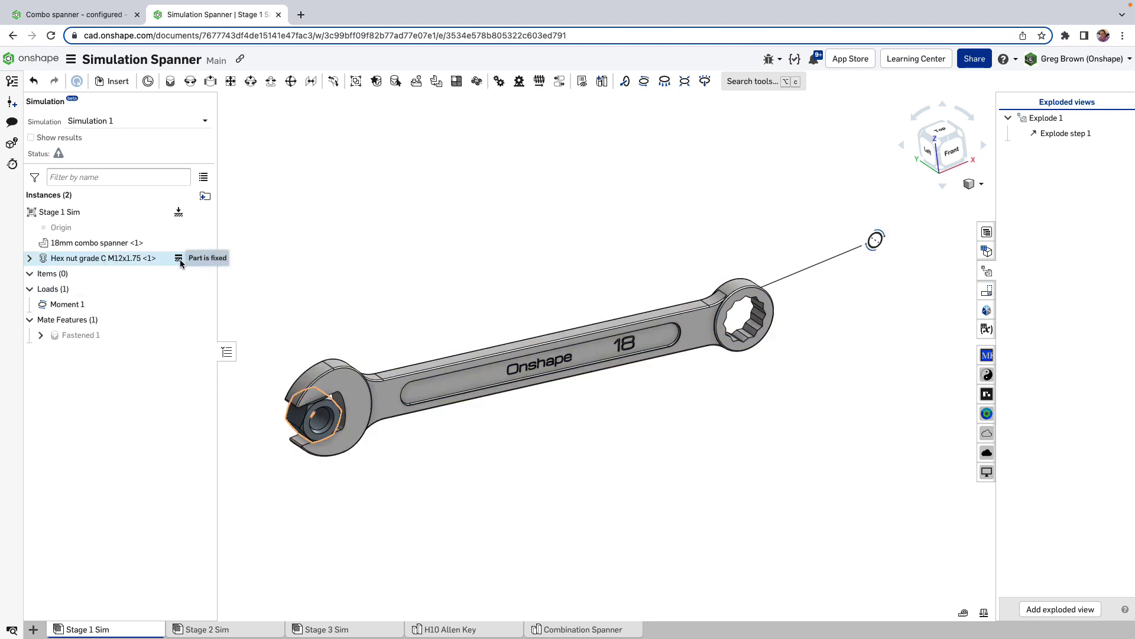
Examine how the fixed hex nut seats in the spanner's open jaw, highlighting the nut instance to identify it.
scroll(282, 430, up, 5)
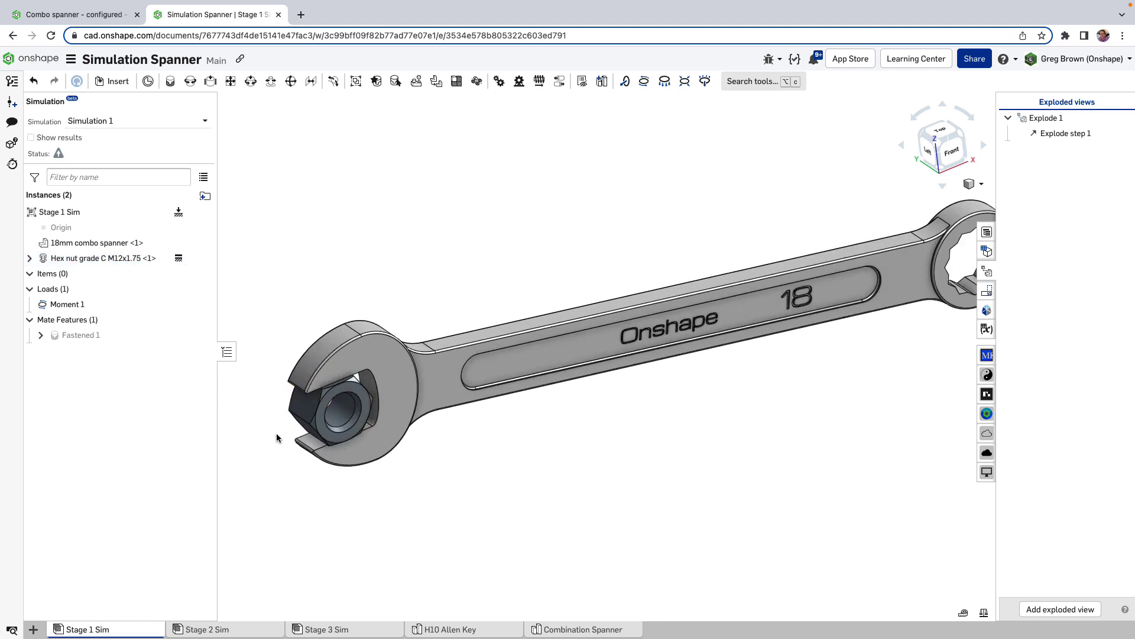
scroll(282, 426, up, 3)
mouse_move(358, 376)
right_down()
mouse_move(355, 354)
mouse_move(358, 376)
right_up()
scroll(329, 390, down, 6)
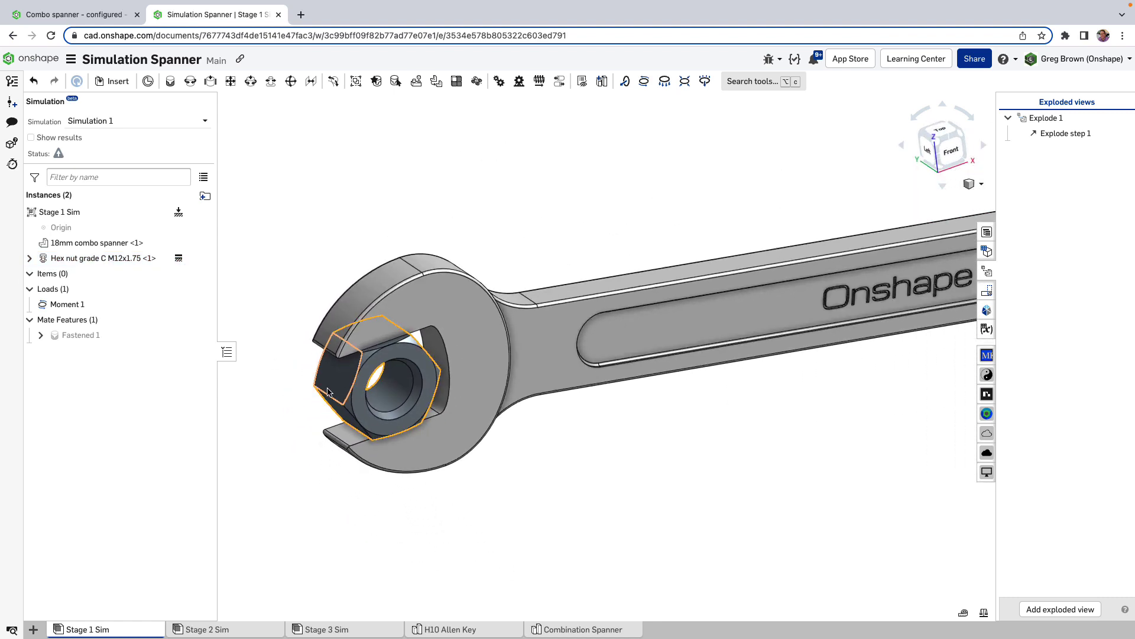
scroll(328, 392, down, 3)
scroll(328, 391, down, 2)
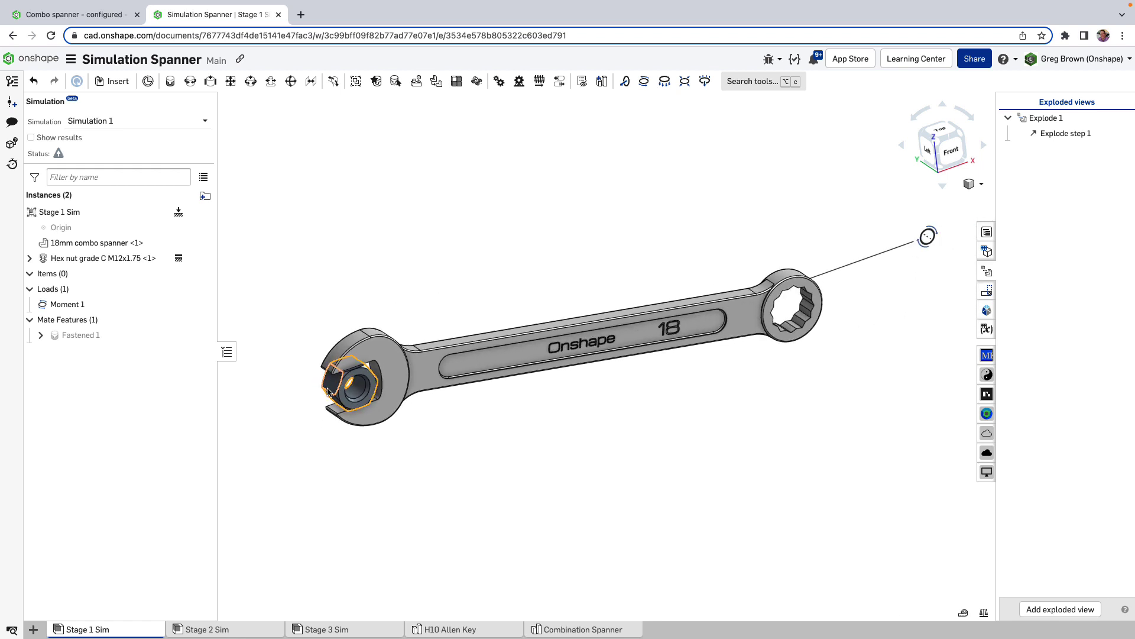
scroll(704, 278, up, 2)
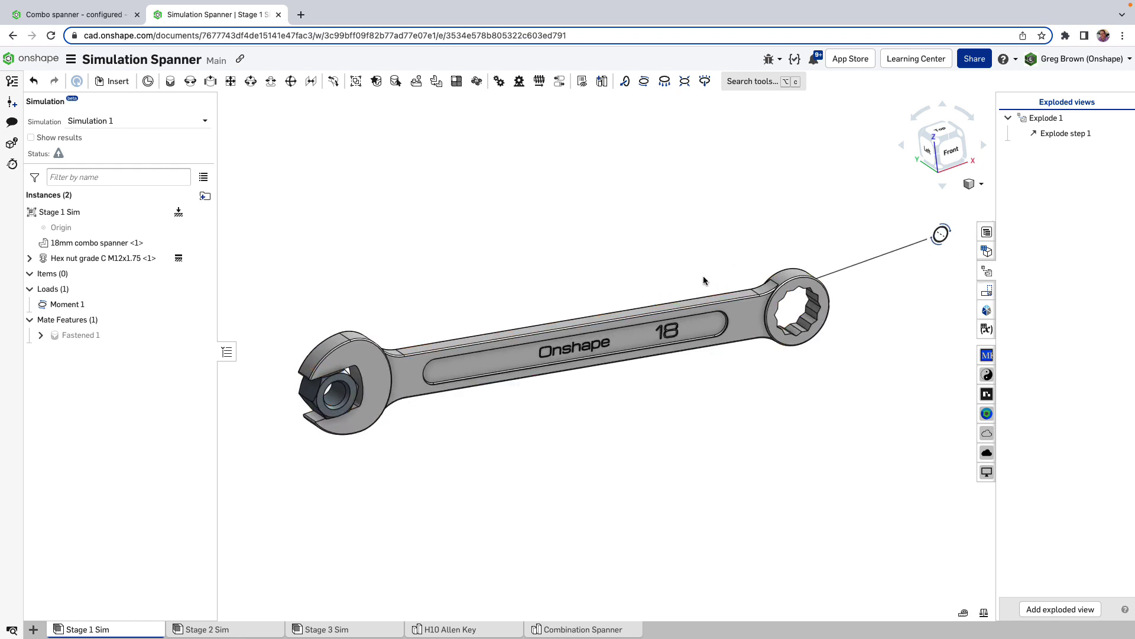
scroll(534, 314, down, 2)
right_drag(552, 297, 590, 285)
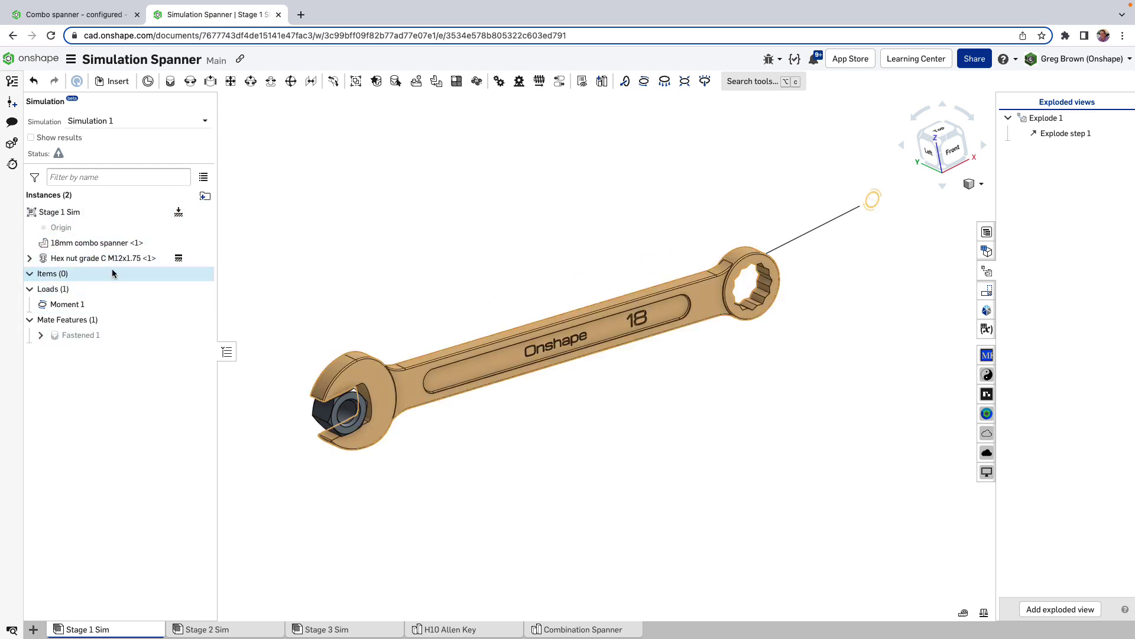
click(147, 258)
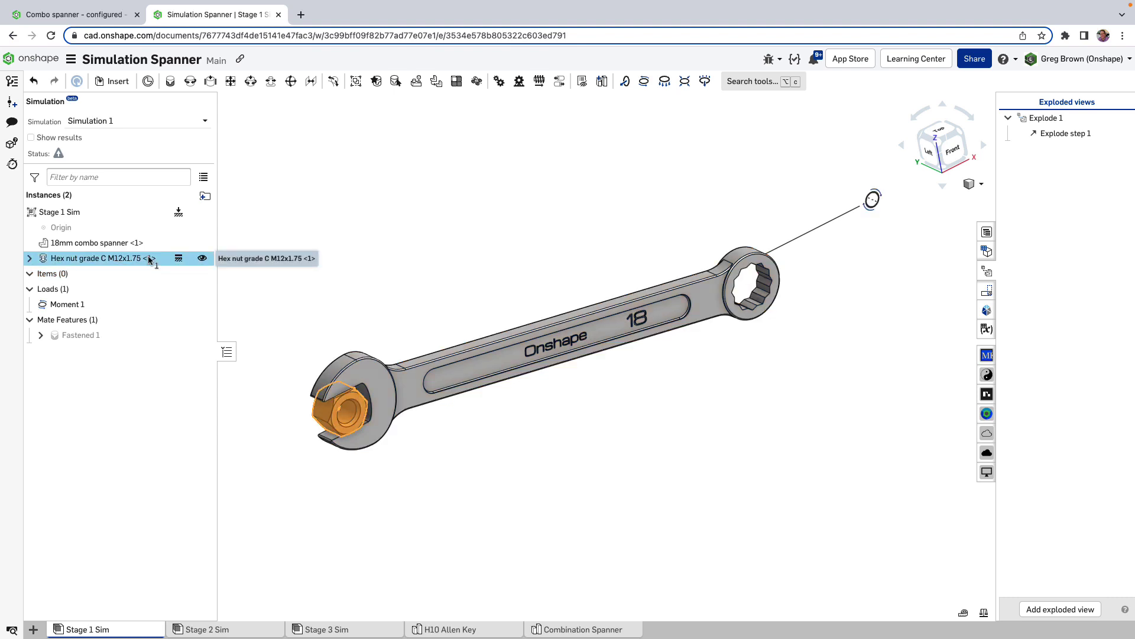
click(447, 255)
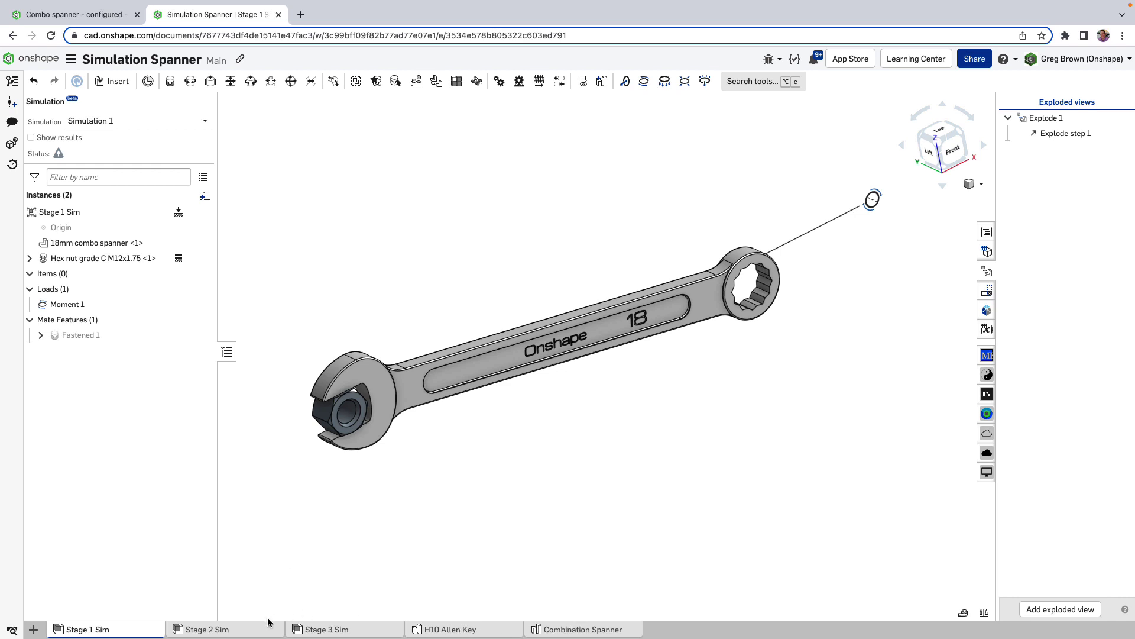
Show the results of Simulation 1 and play the deformation animation of the spanner.
click(70, 140)
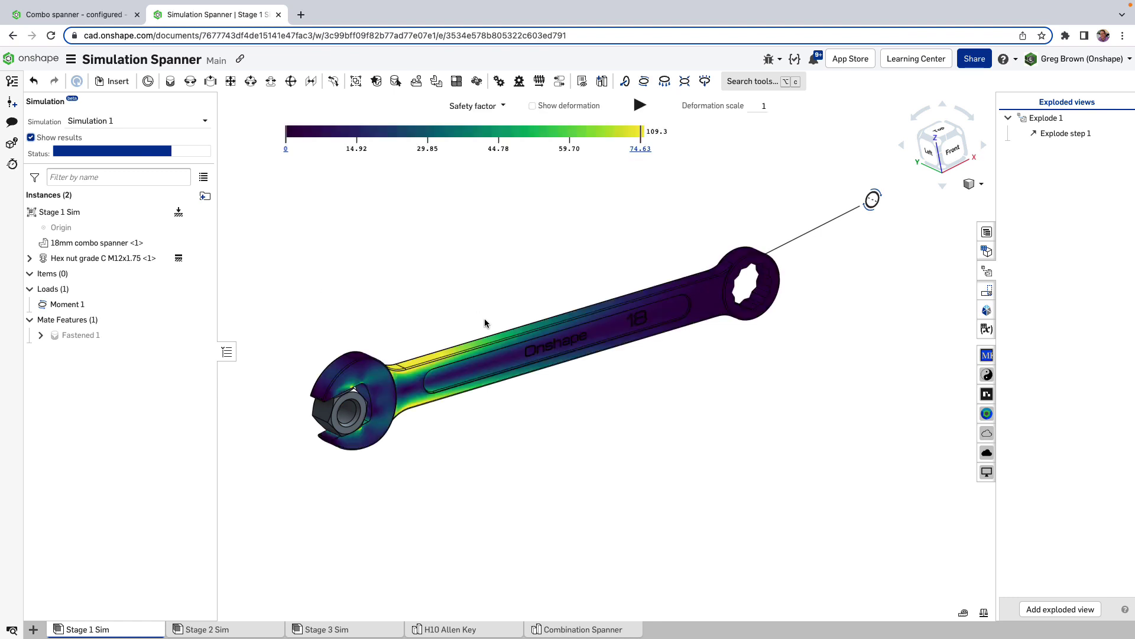
mouse_move(484, 323)
right_down()
mouse_move(461, 304)
mouse_move(495, 300)
mouse_move(406, 330)
mouse_move(499, 293)
mouse_move(470, 335)
mouse_move(408, 343)
mouse_move(461, 299)
mouse_move(441, 261)
mouse_move(487, 286)
mouse_move(478, 307)
right_up()
click(639, 105)
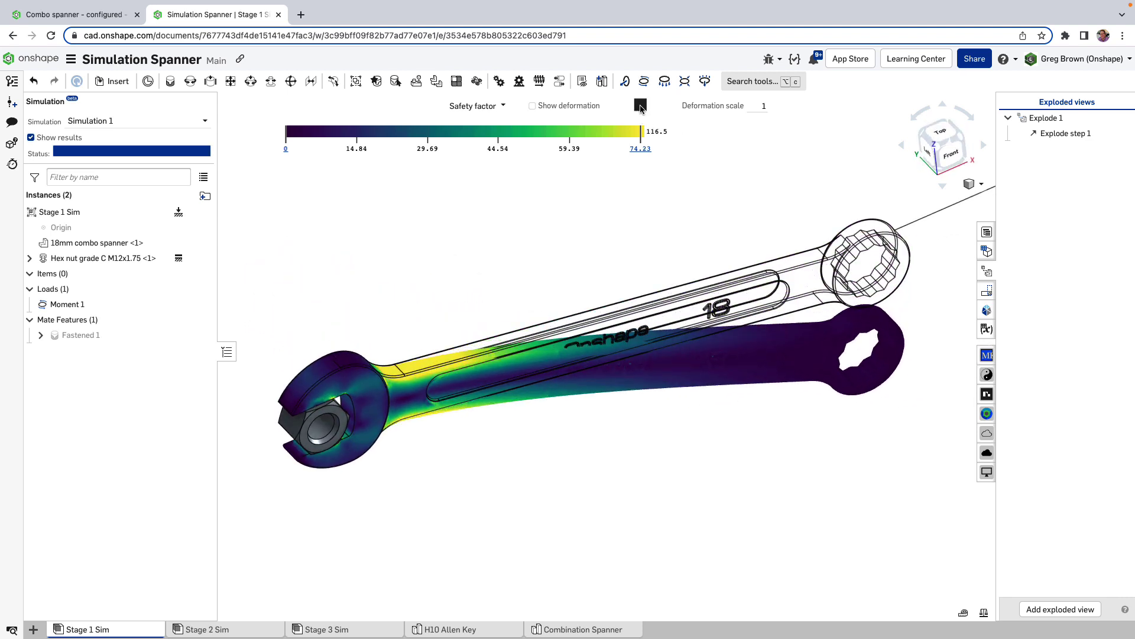
right_drag(575, 240, 450, 356)
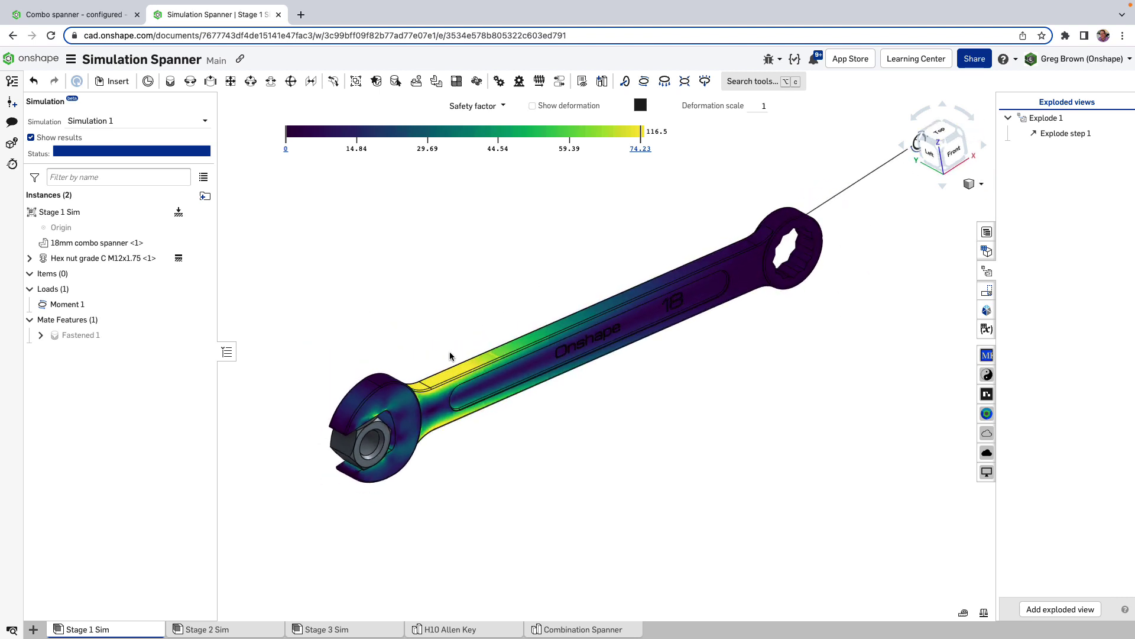
Examine the animated results along the spanner handle and jaw from front and isometric viewpoints.
scroll(450, 352, down, 3)
right_drag(571, 246, 585, 222)
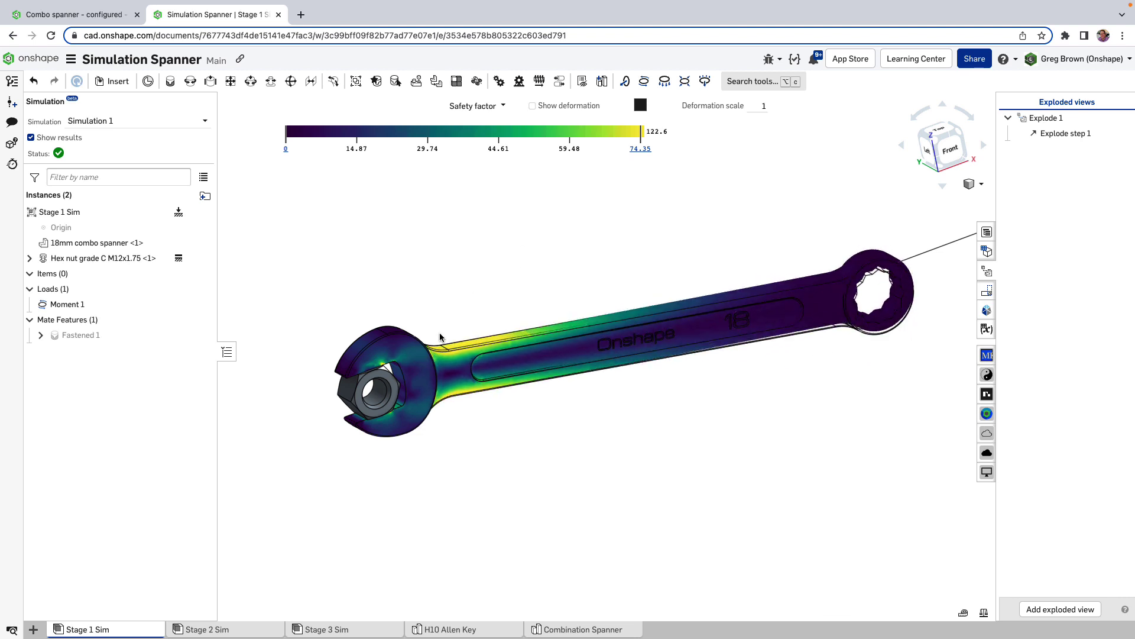
right_drag(551, 279, 502, 303)
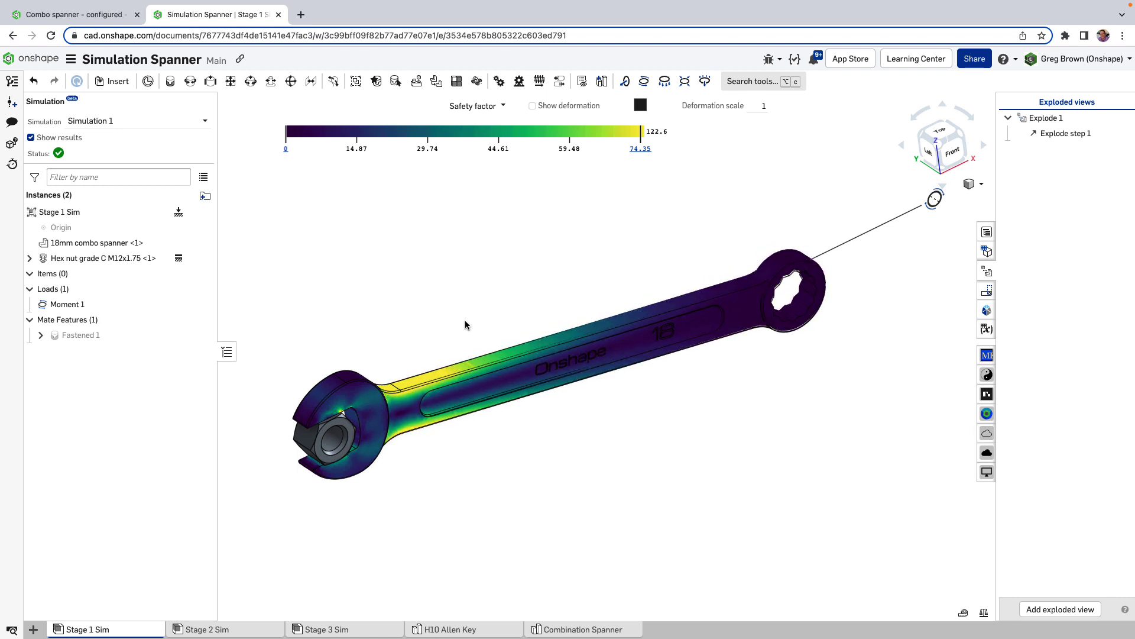
key(shift+1)
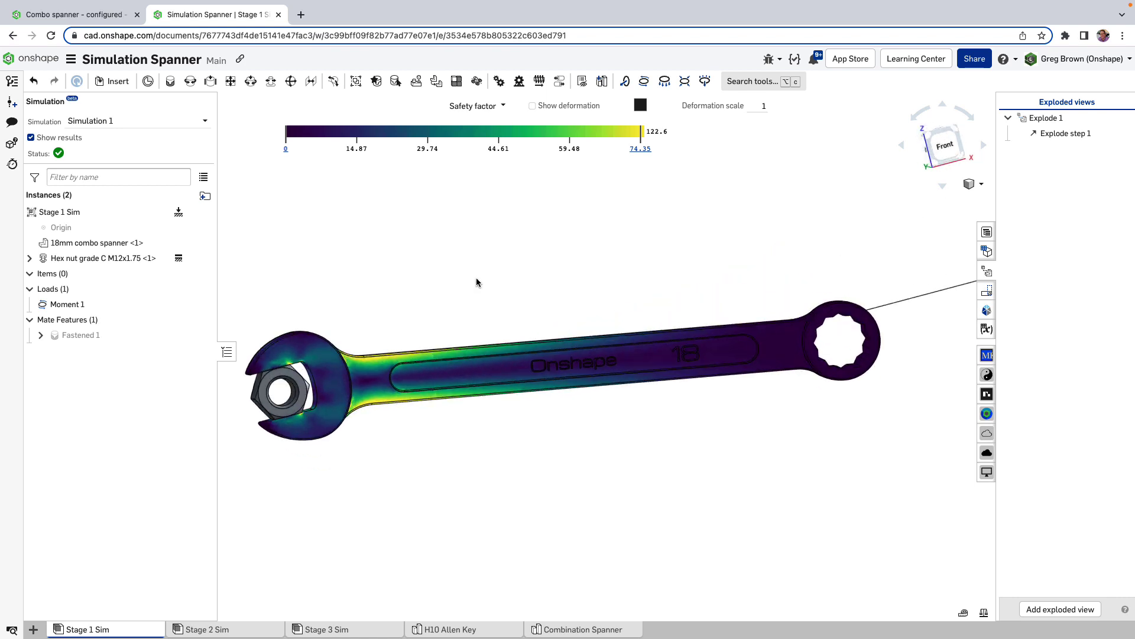
right_drag(480, 284, 467, 347)
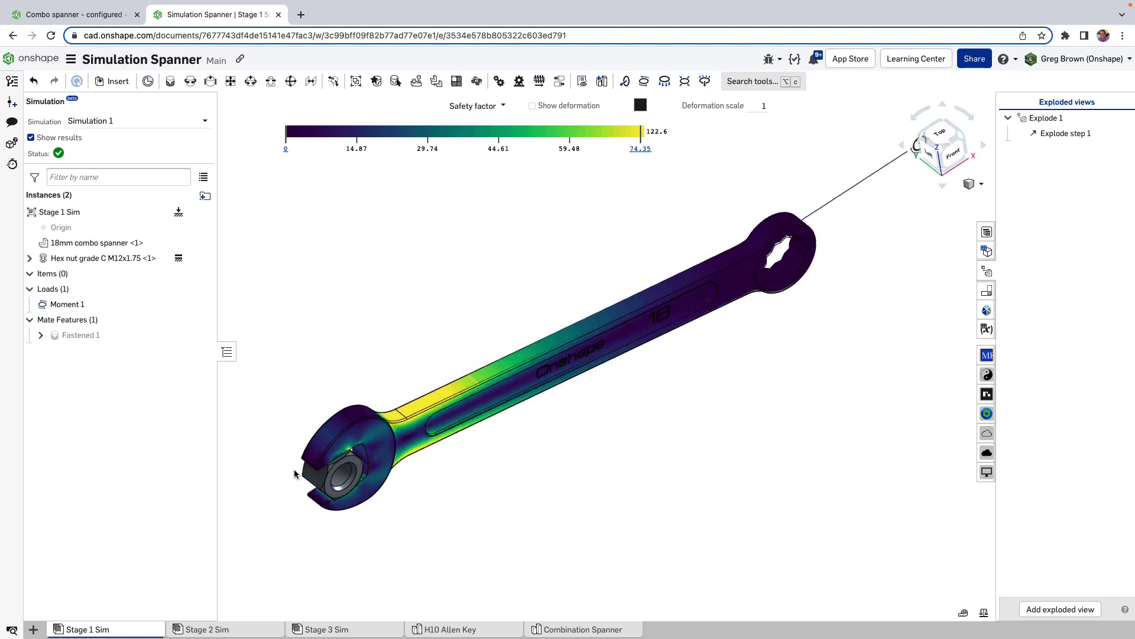
key(shift+1)
key(shift+7)
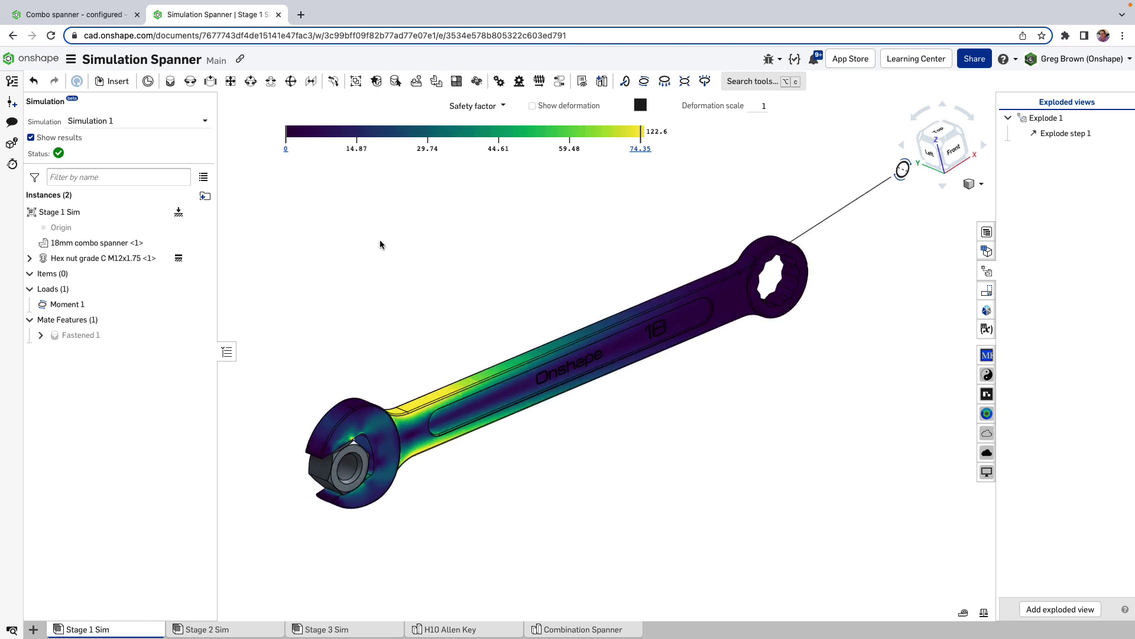
right_drag(426, 320, 450, 307)
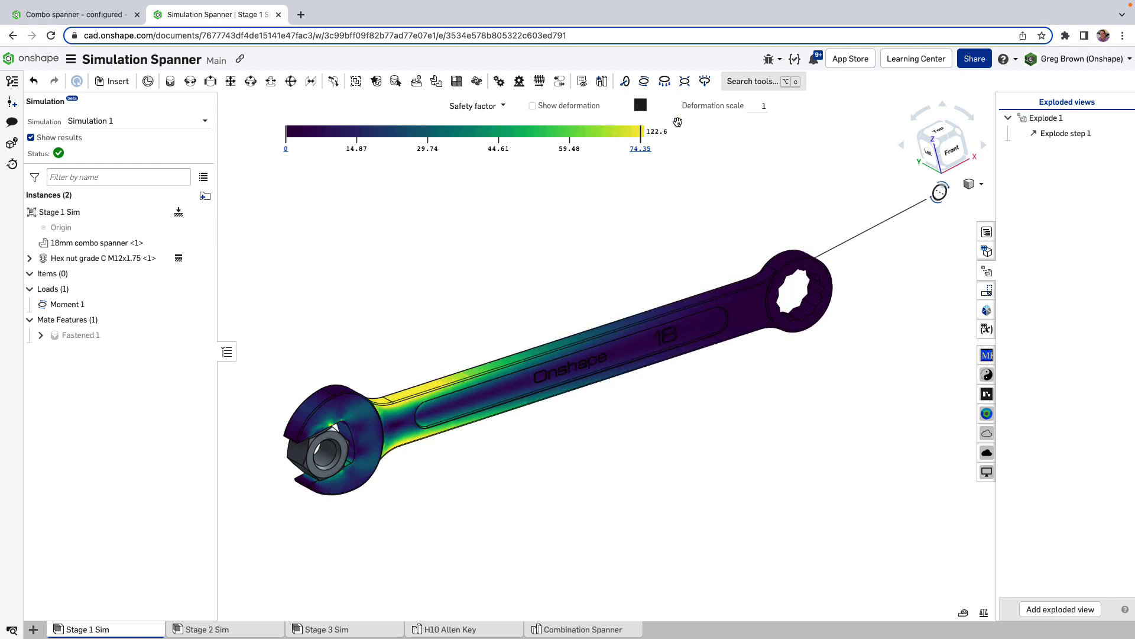
Display the Displacement (mm) plot followed by Signed von Mises stress (MPa), and inspect both long edges of the handle.
click(500, 106)
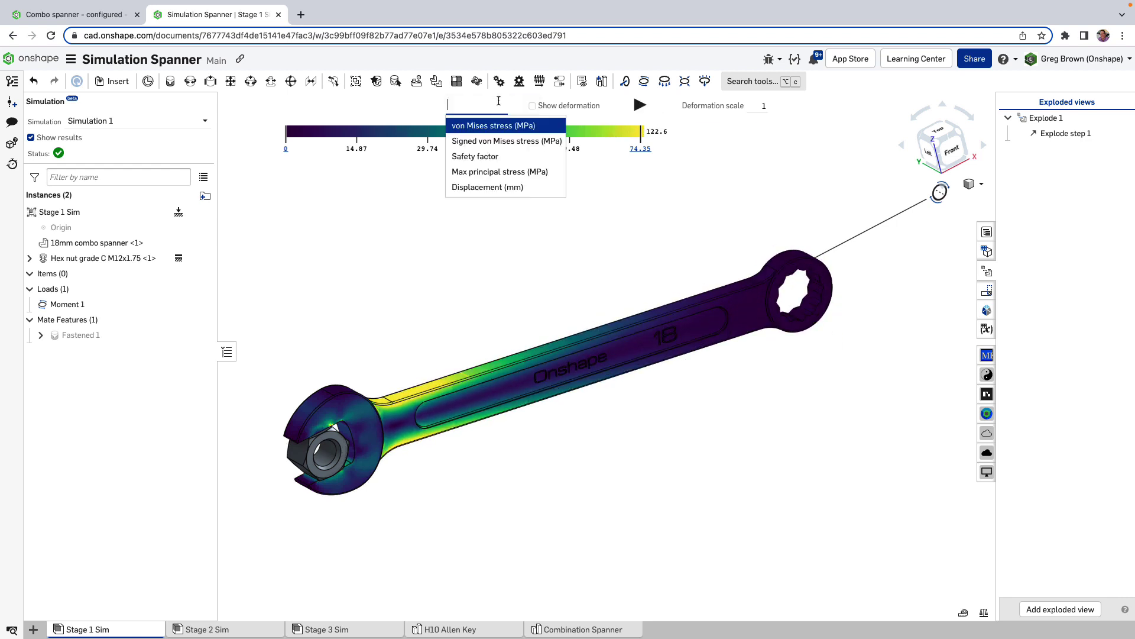
click(498, 189)
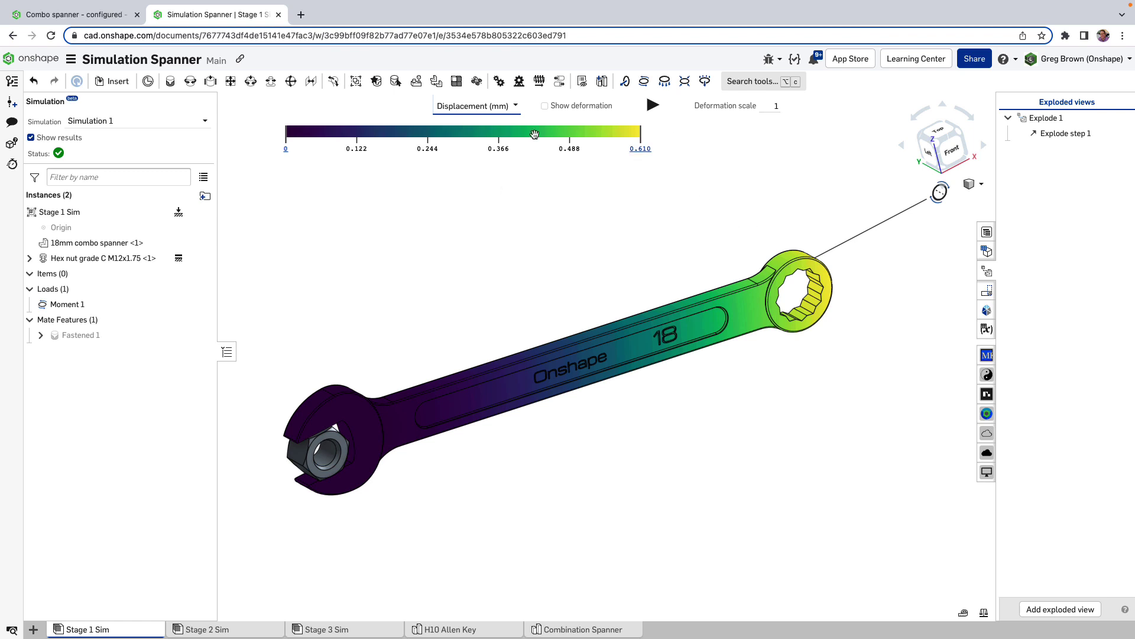
click(511, 113)
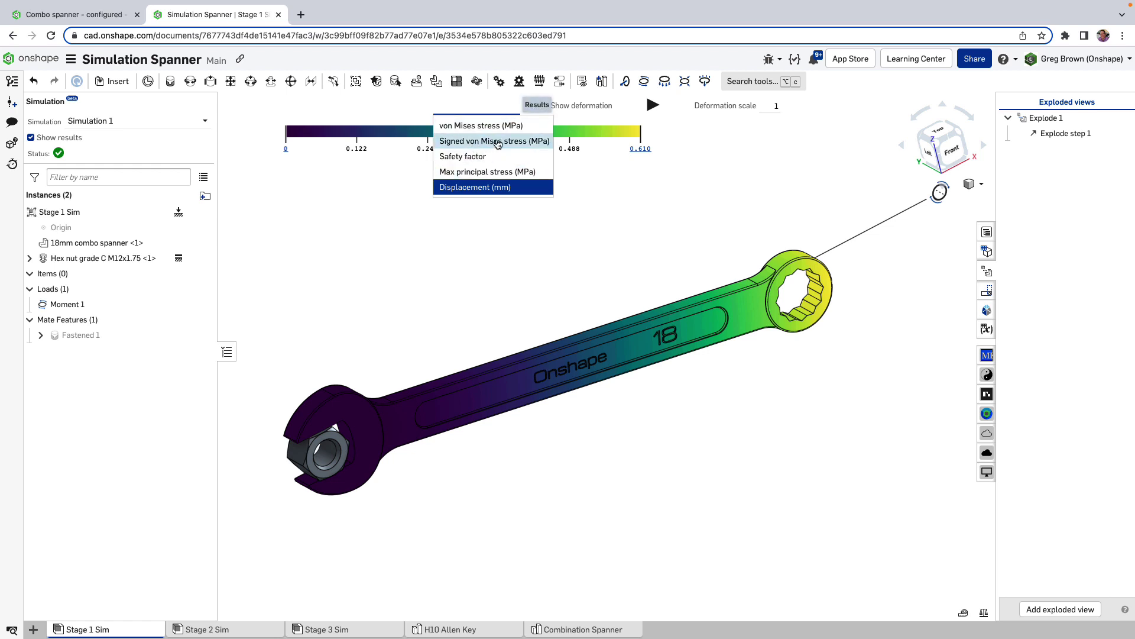
click(498, 142)
right_drag(478, 254, 454, 285)
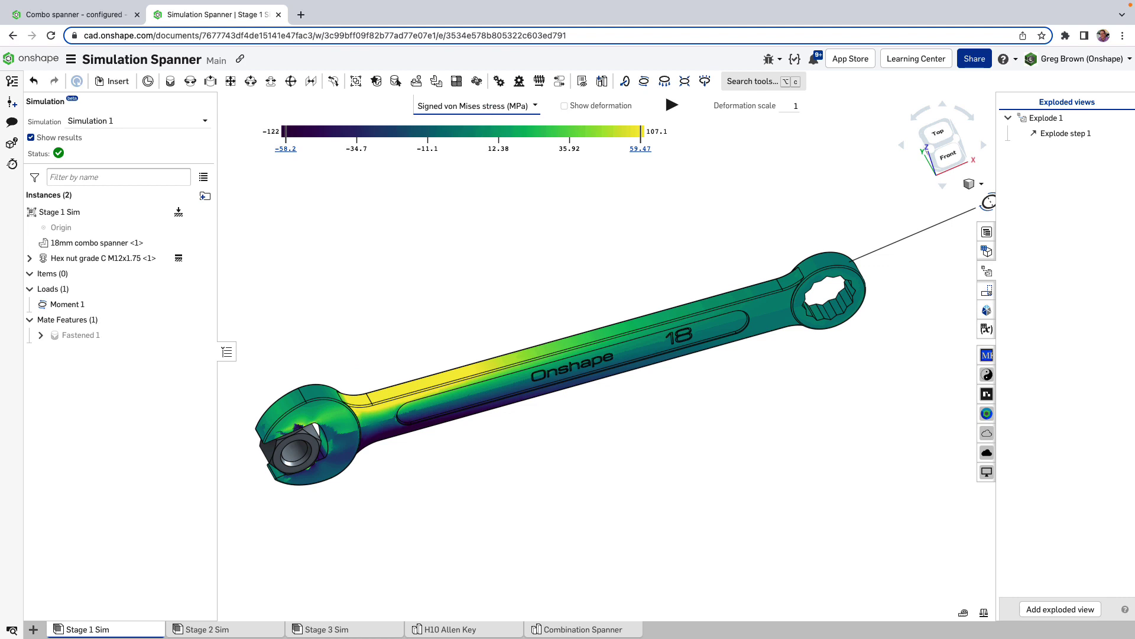
scroll(371, 397, up, 2)
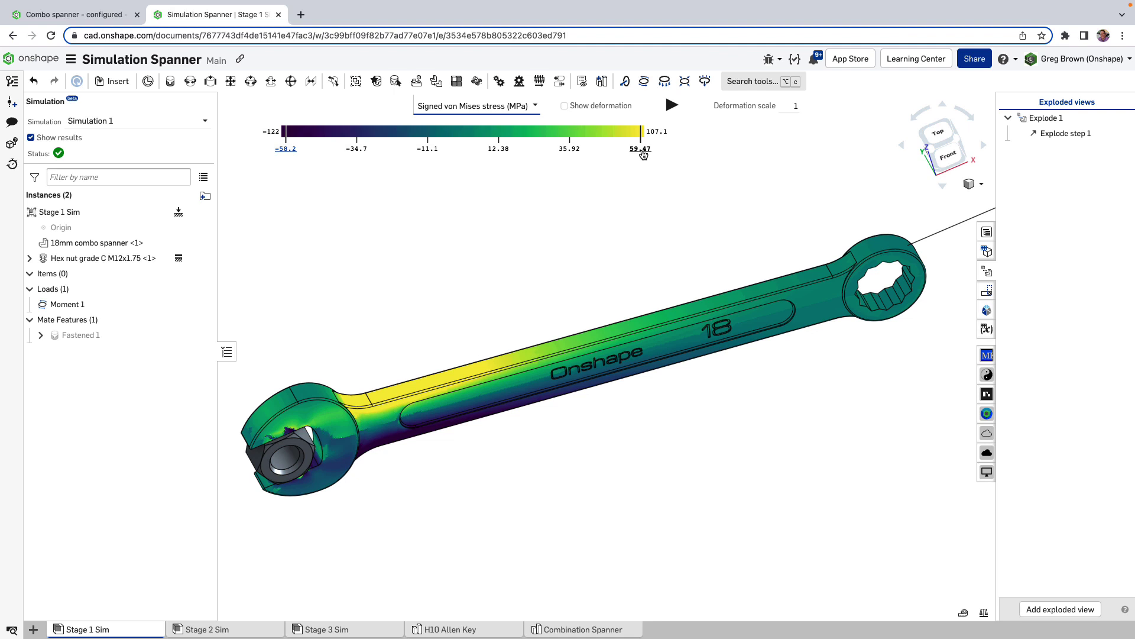
right_drag(443, 384, 308, 177)
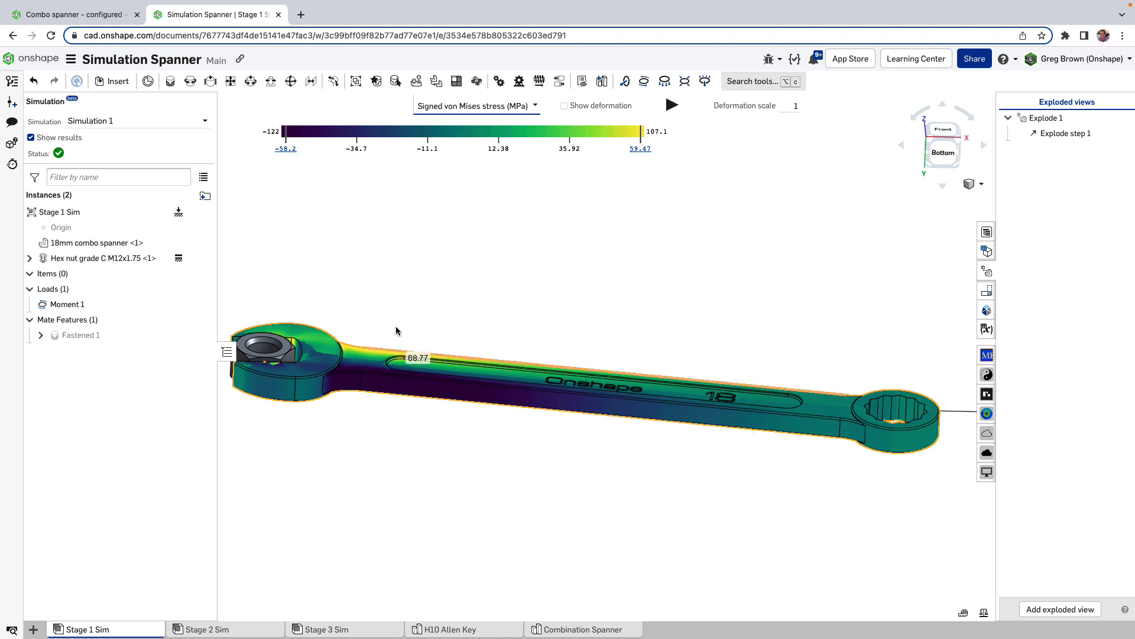
right_drag(397, 301, 438, 231)
Switch the result plot to von Mises stress (MPa) and probe the lower handle edge near the open jaw.
click(462, 106)
click(465, 126)
mouse_move(408, 439)
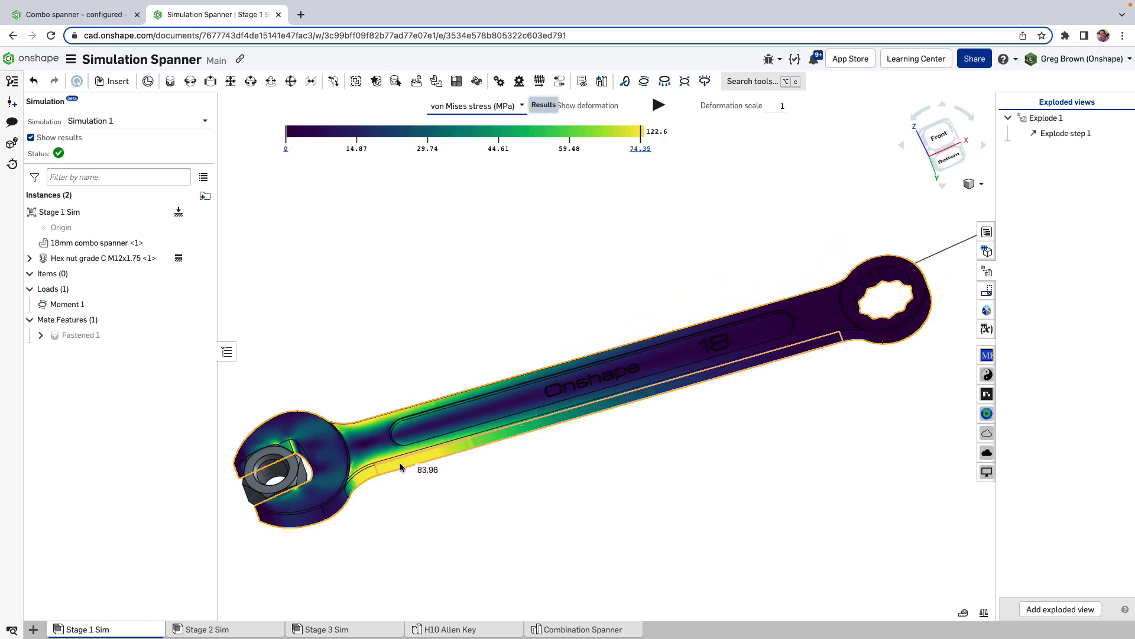
right_drag(401, 467, 402, 489)
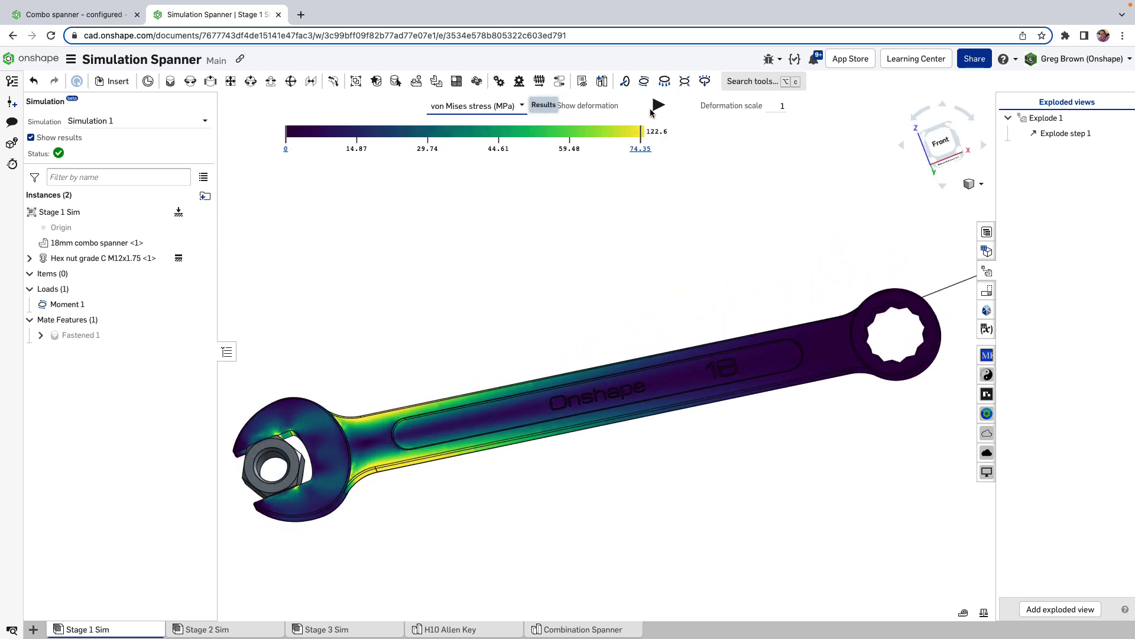
Animate the deformation with the von Mises plot and examine the stress around the nut and open jaw.
click(657, 106)
right_drag(527, 296, 404, 350)
scroll(404, 346, down, 2)
middle_drag(539, 212, 507, 250)
right_drag(507, 250, 513, 251)
scroll(278, 451, up, 5)
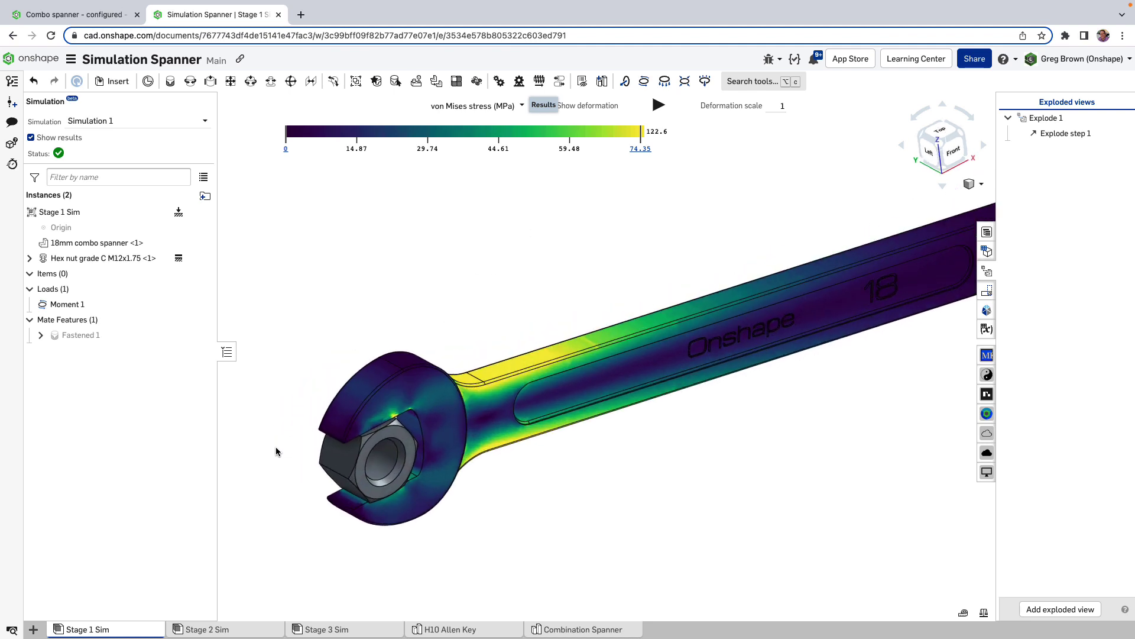
Activate the Explode 1 exploded view to separate the nut from the open jaw, and hide the exploded views list.
scroll(279, 447, up, 2)
mouse_move(391, 420)
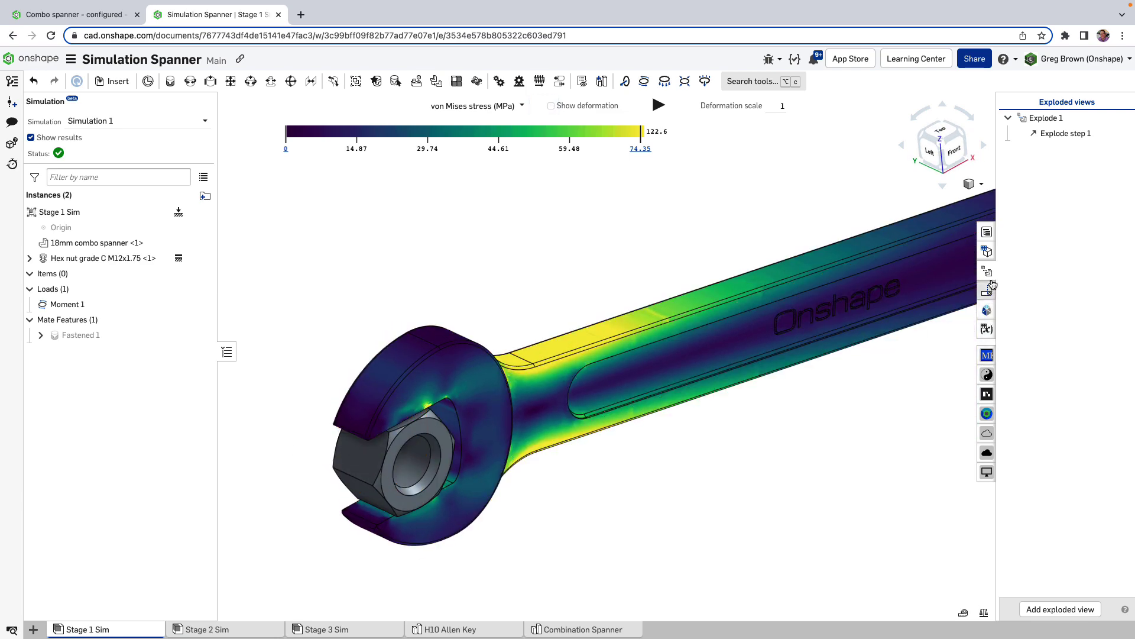
double_click(1046, 118)
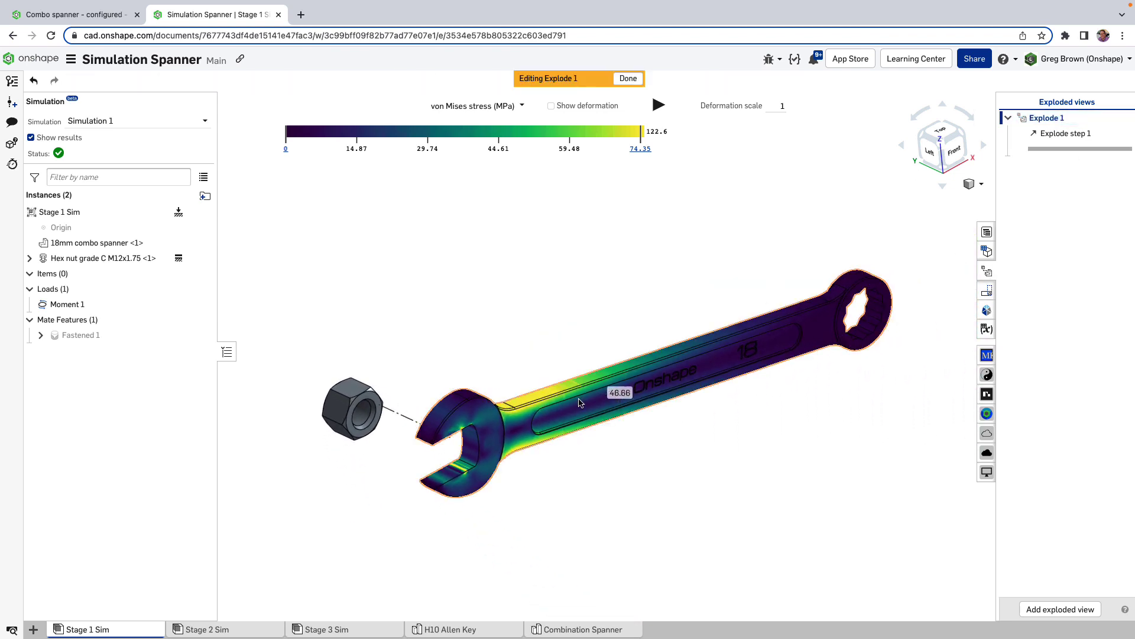
right_drag(564, 416, 595, 397)
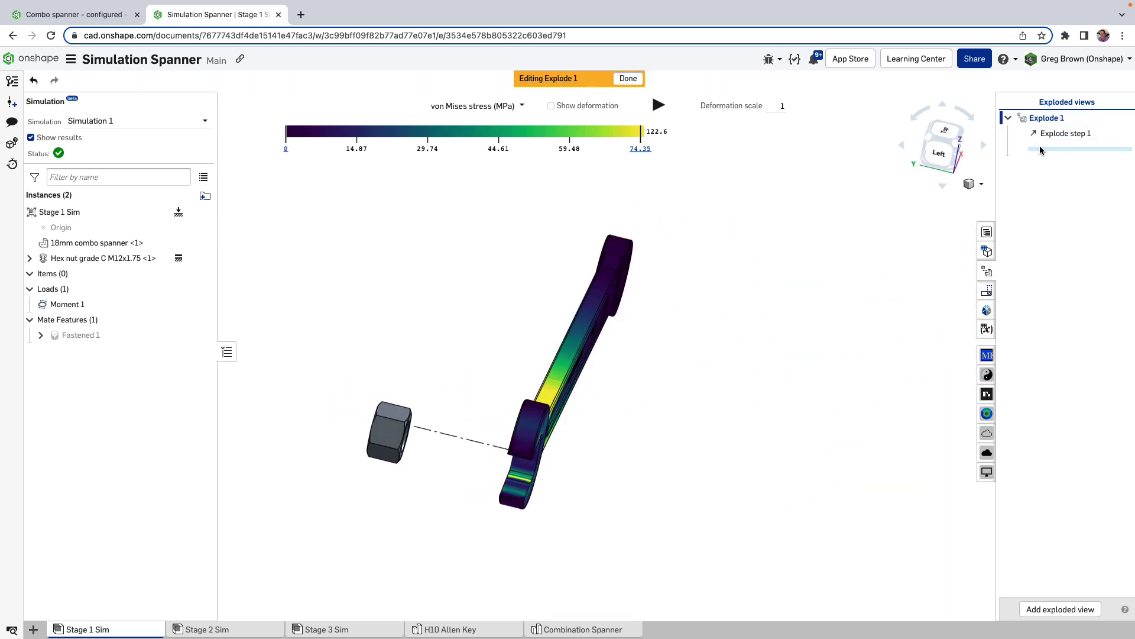
right_drag(533, 322, 513, 300)
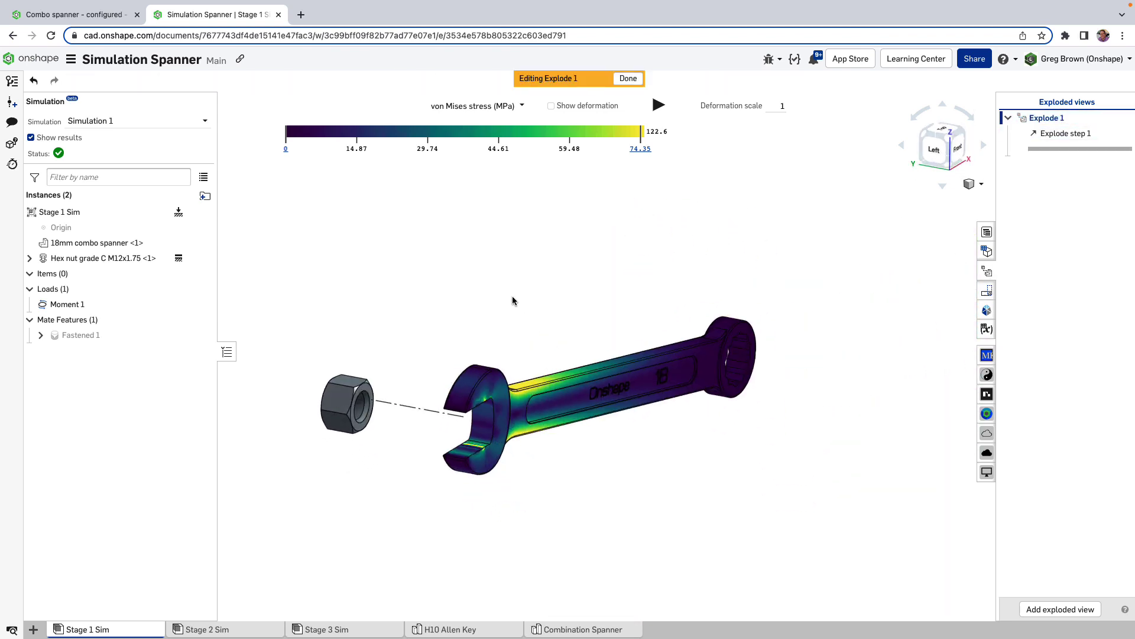
click(988, 272)
right_drag(613, 325, 627, 302)
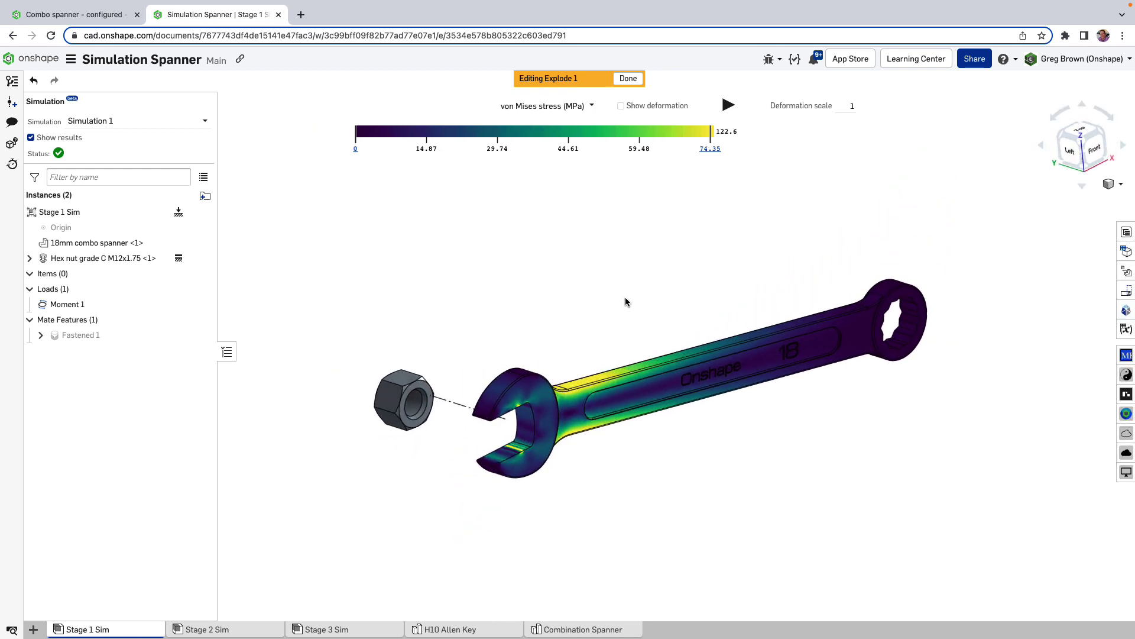
Examine the von Mises stress on the upper and lower inner jaw faces where they contact the nut.
scroll(543, 452, up, 5)
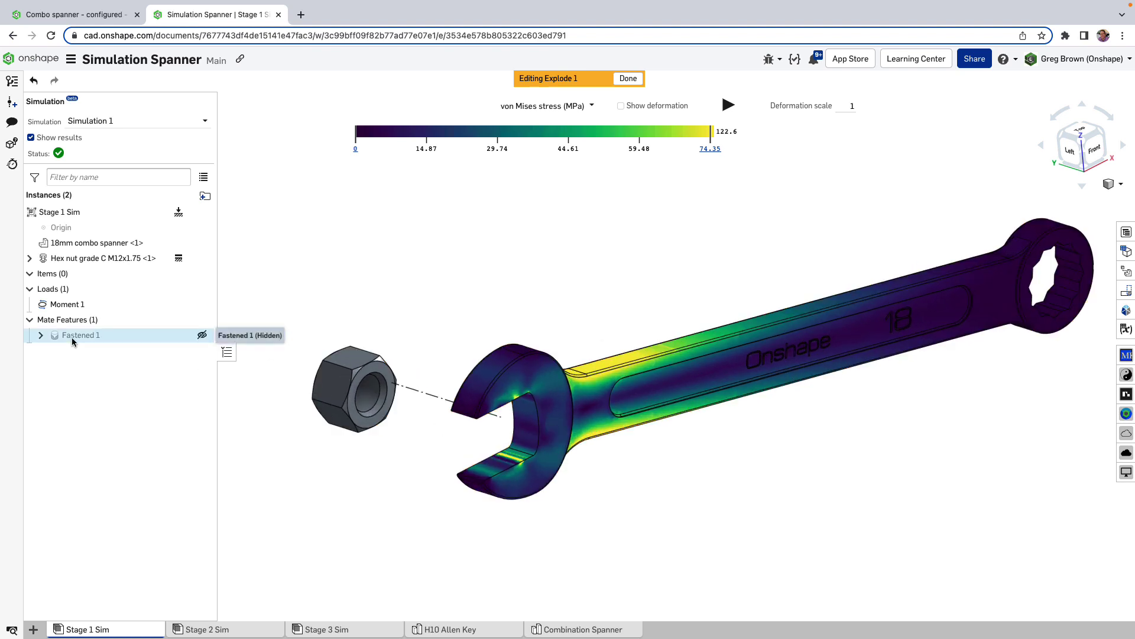
mouse_move(72, 341)
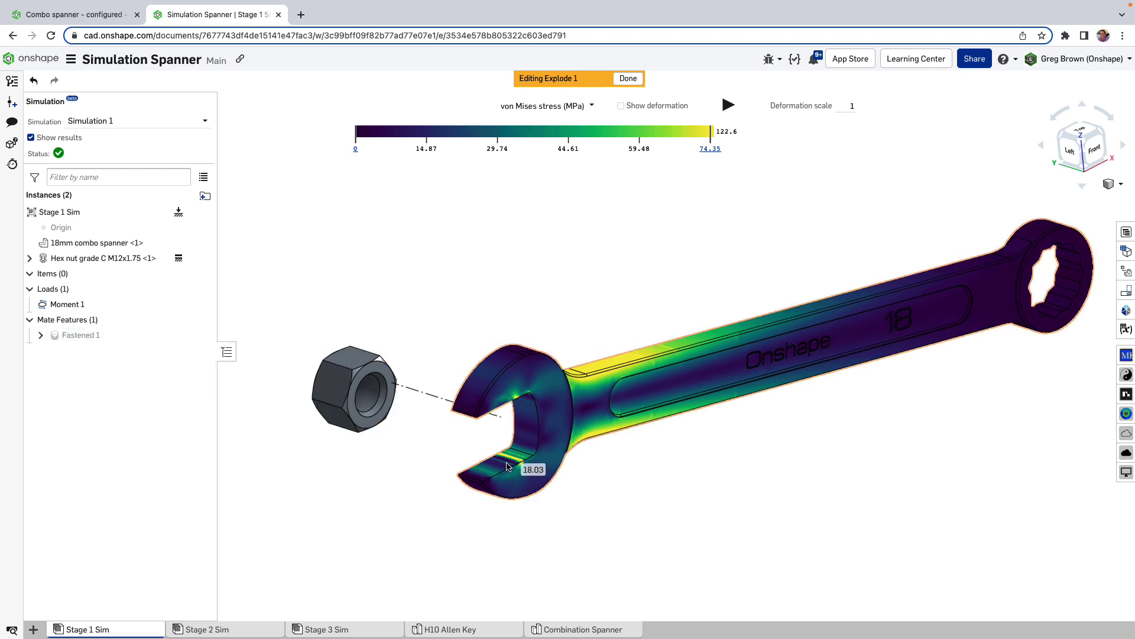
scroll(516, 476, up, 5)
middle_drag(563, 392, 570, 302)
right_drag(407, 380, 437, 371)
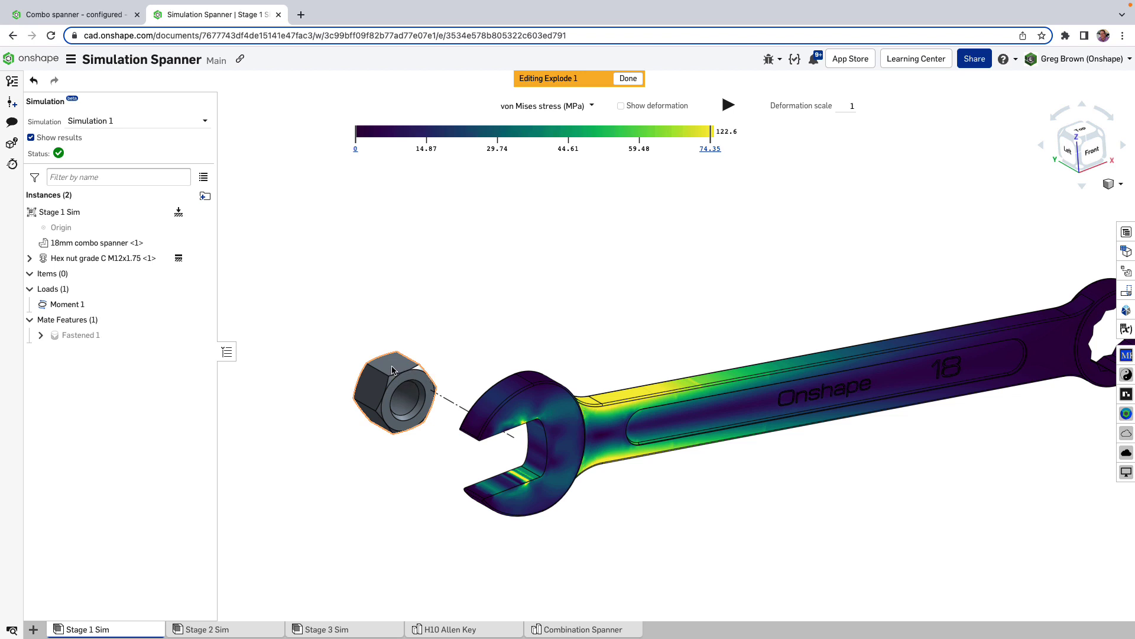
right_drag(529, 354, 509, 301)
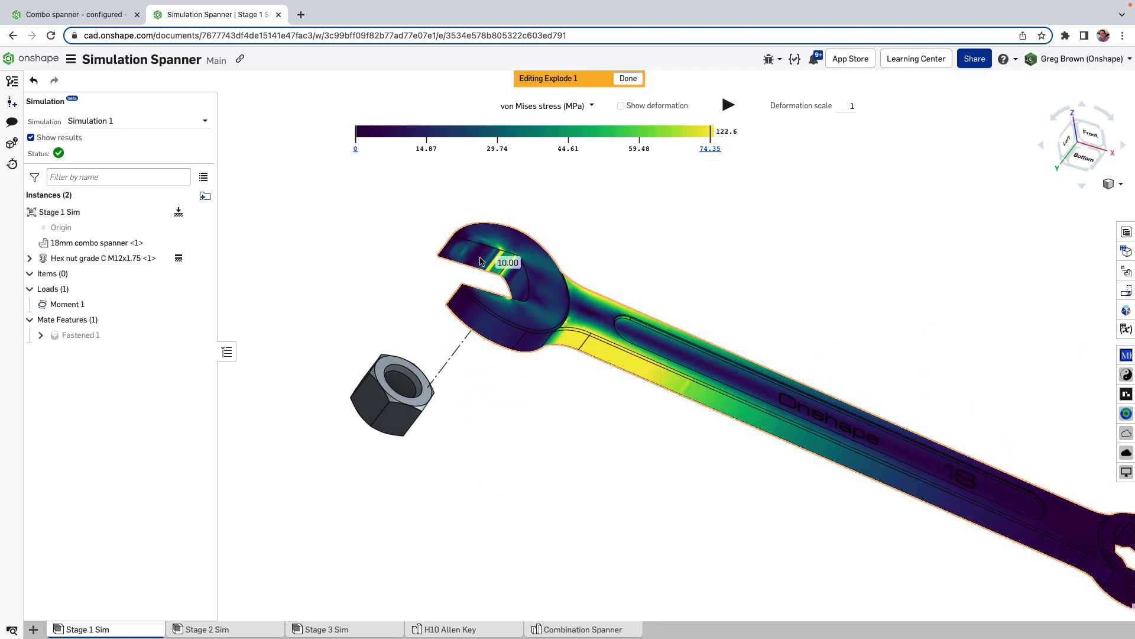
right_drag(480, 258, 631, 303)
middle_drag(629, 302, 697, 284)
scroll(552, 399, up, 2)
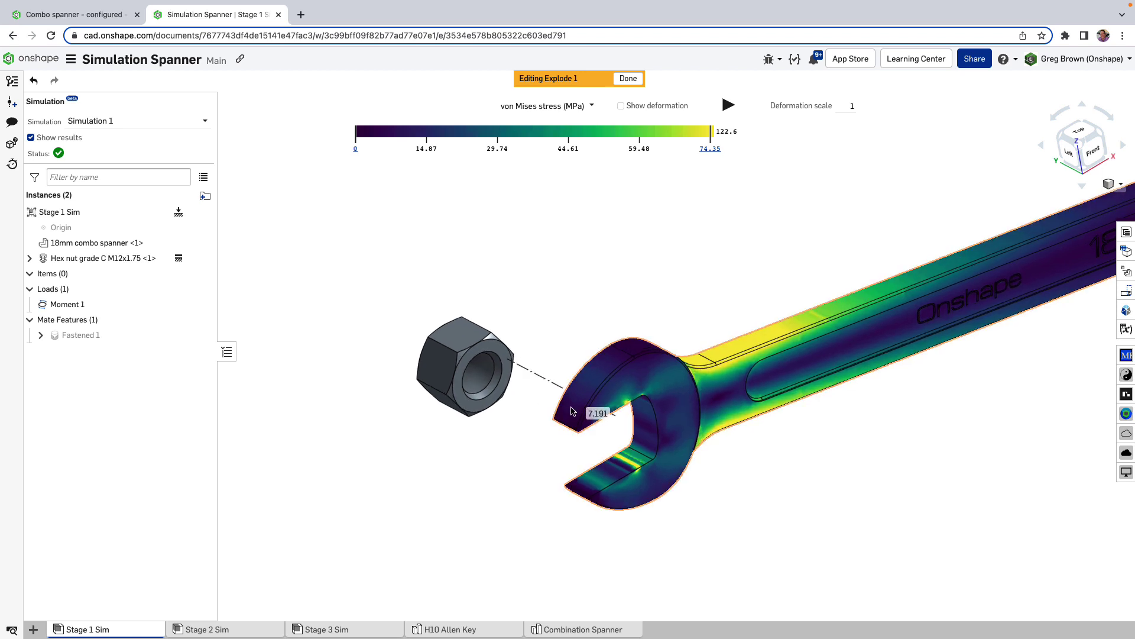
scroll(598, 410, up, 2)
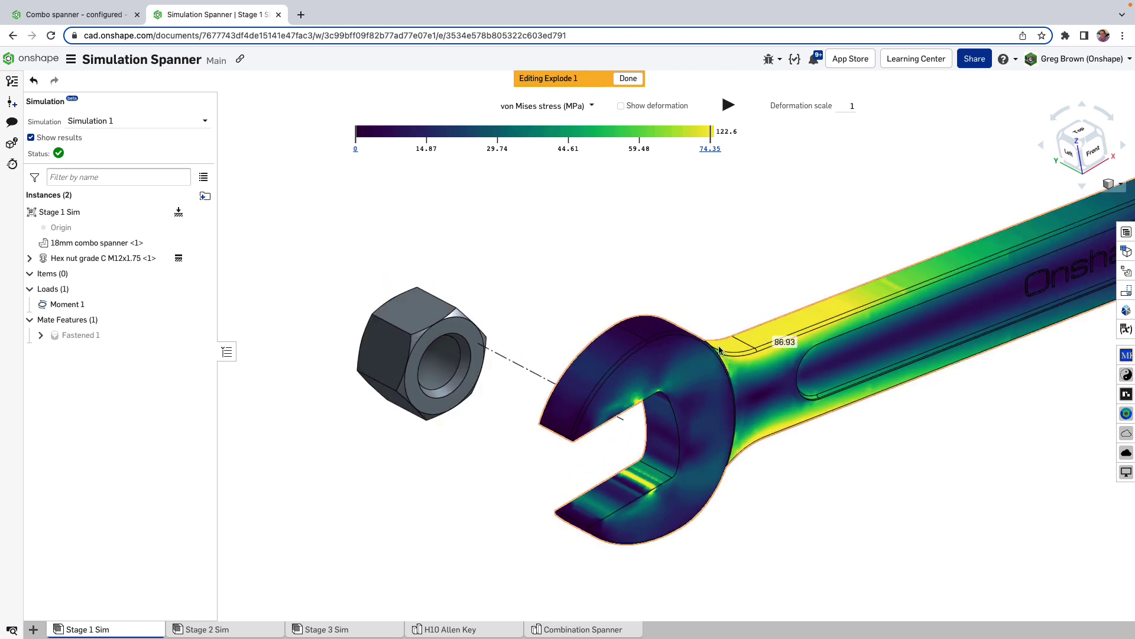
Finish editing Explode 1 and examine the stress where the assembled nut touches the open jaw.
click(1126, 271)
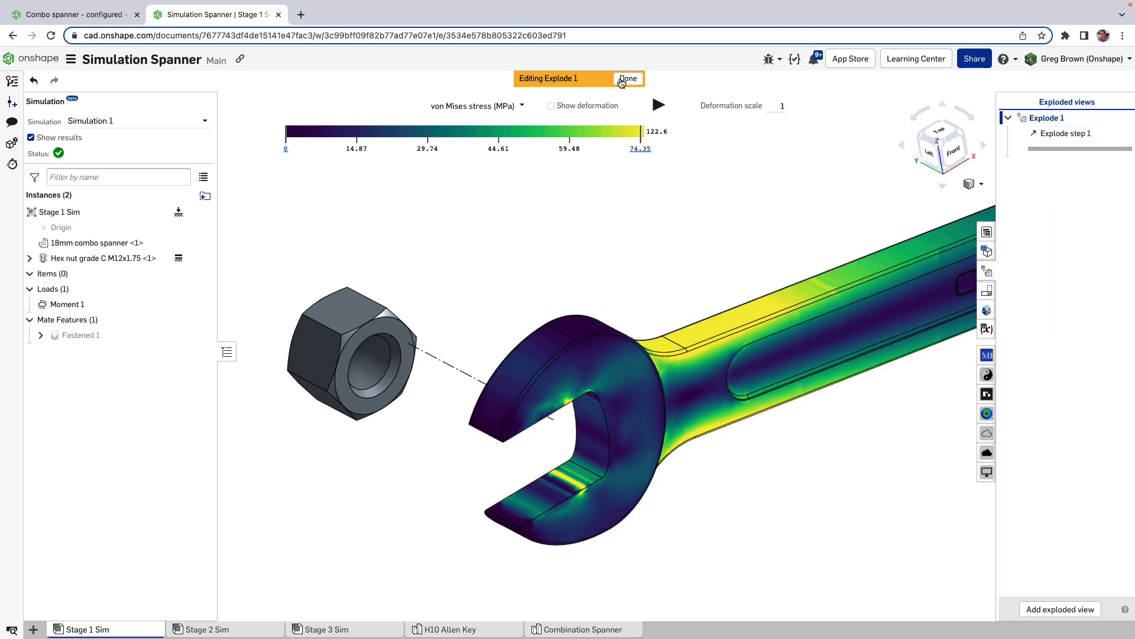
click(627, 79)
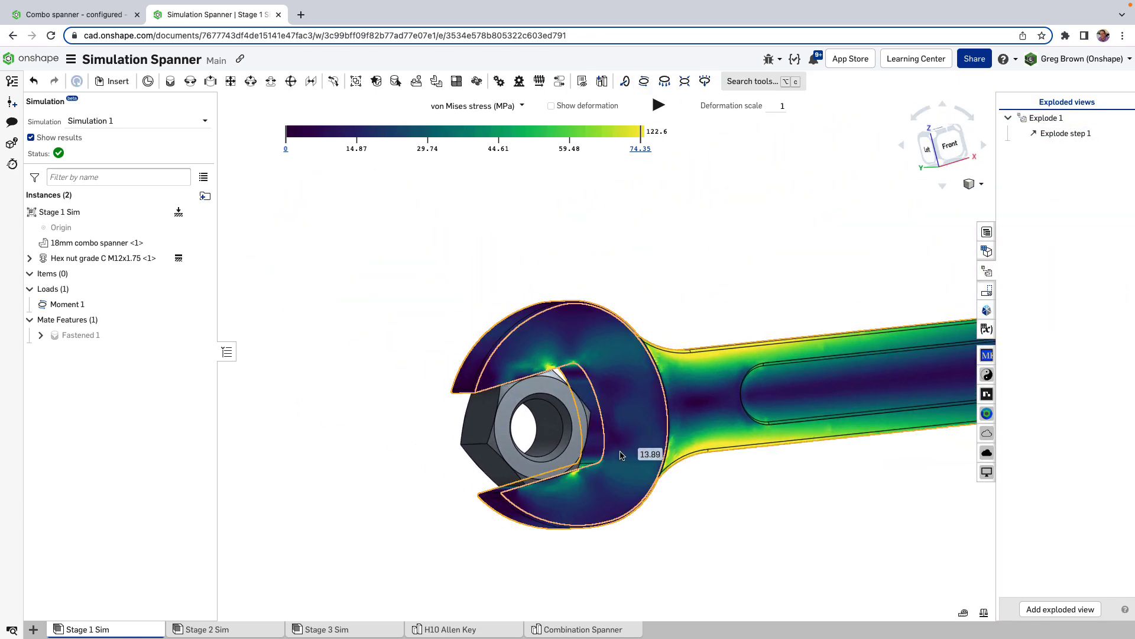
right_drag(585, 444, 582, 482)
right_drag(548, 360, 550, 384)
key(Up)
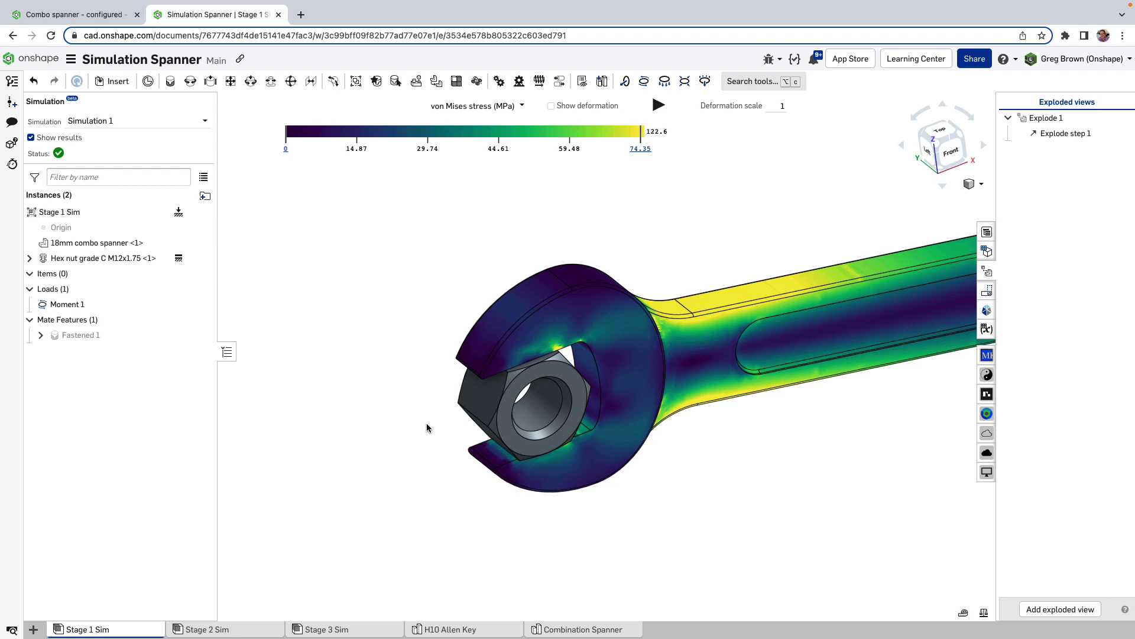
mouse_move(496, 340)
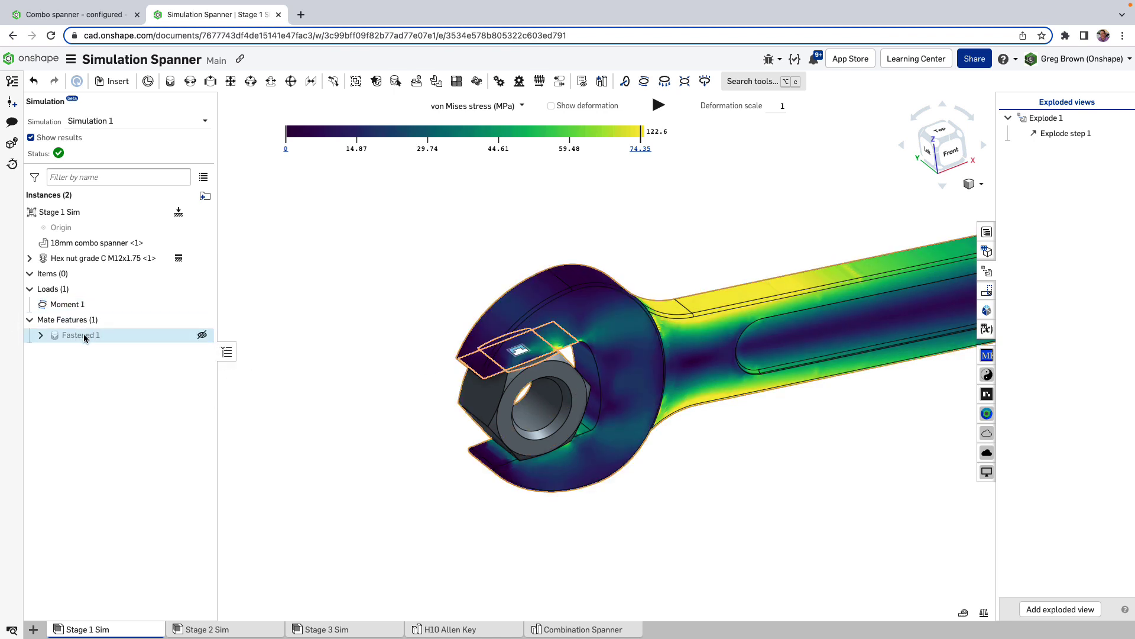
right_drag(473, 370, 452, 331)
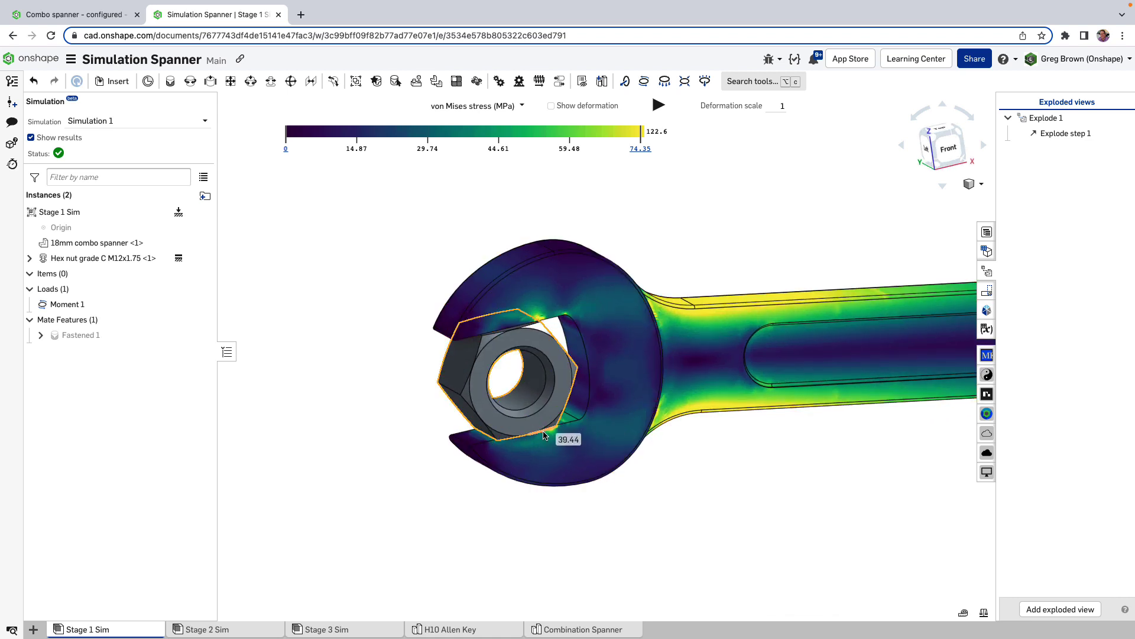
right_drag(520, 317, 559, 397)
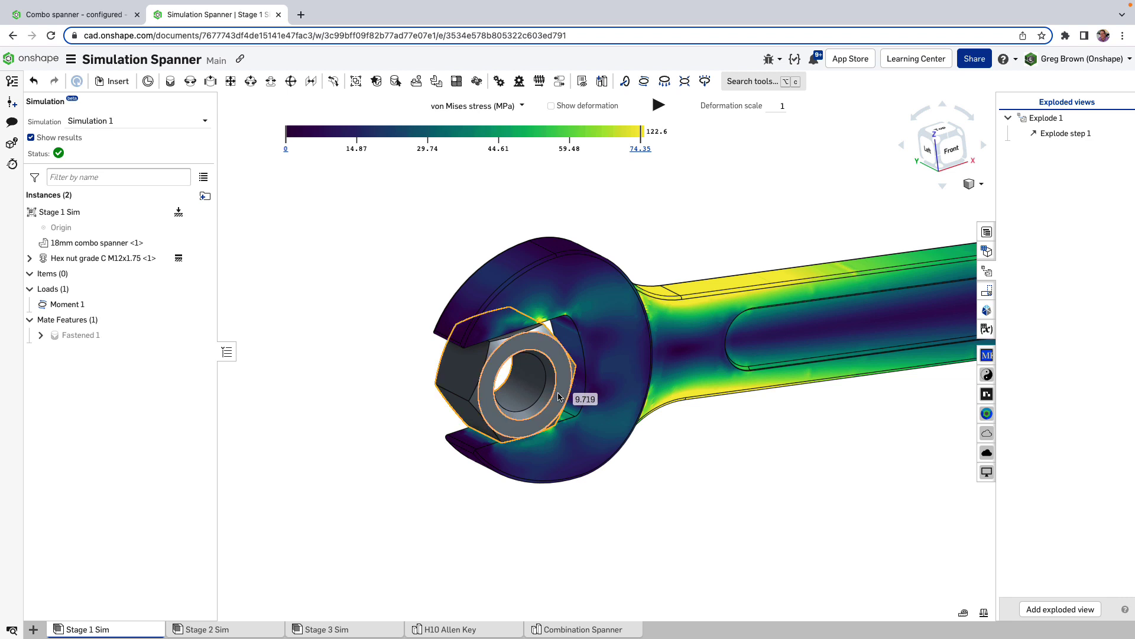
Open the Fastened 1 mate for editing, try its simulation connection option, turn it off again and close the mate.
right_click(112, 340)
click(157, 364)
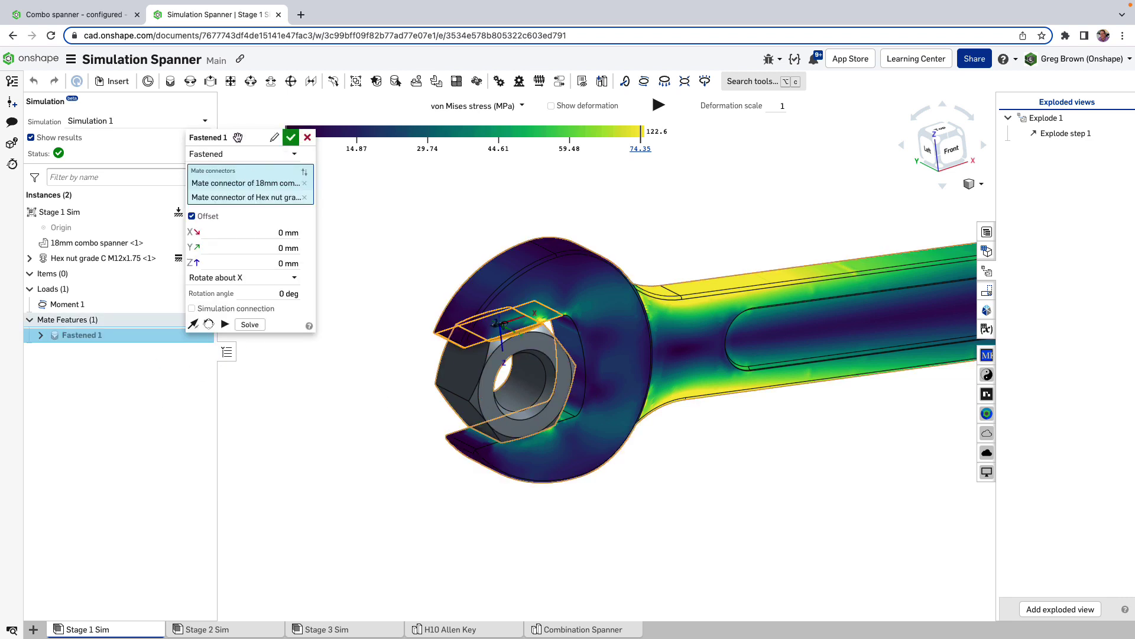
drag(237, 138, 288, 175)
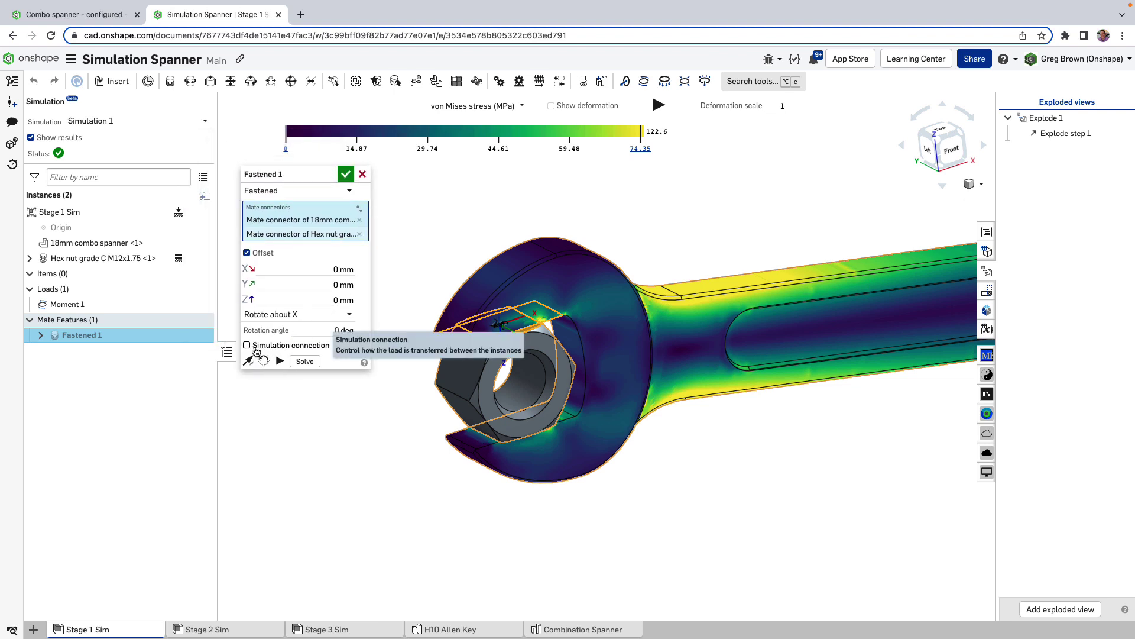
click(255, 349)
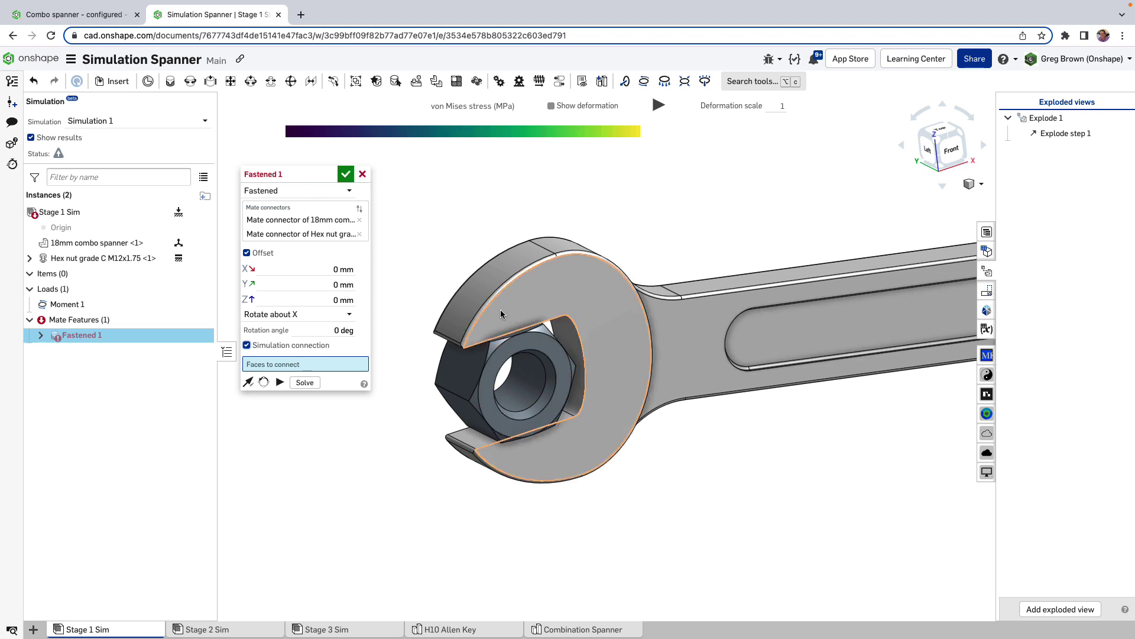
right_drag(553, 446, 532, 421)
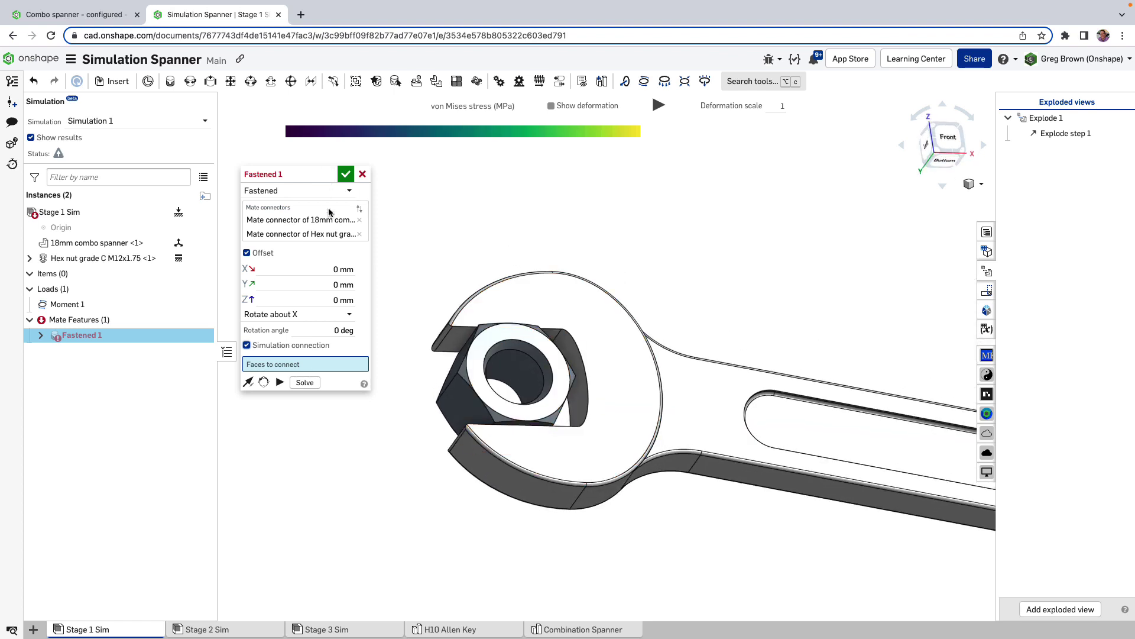
click(271, 349)
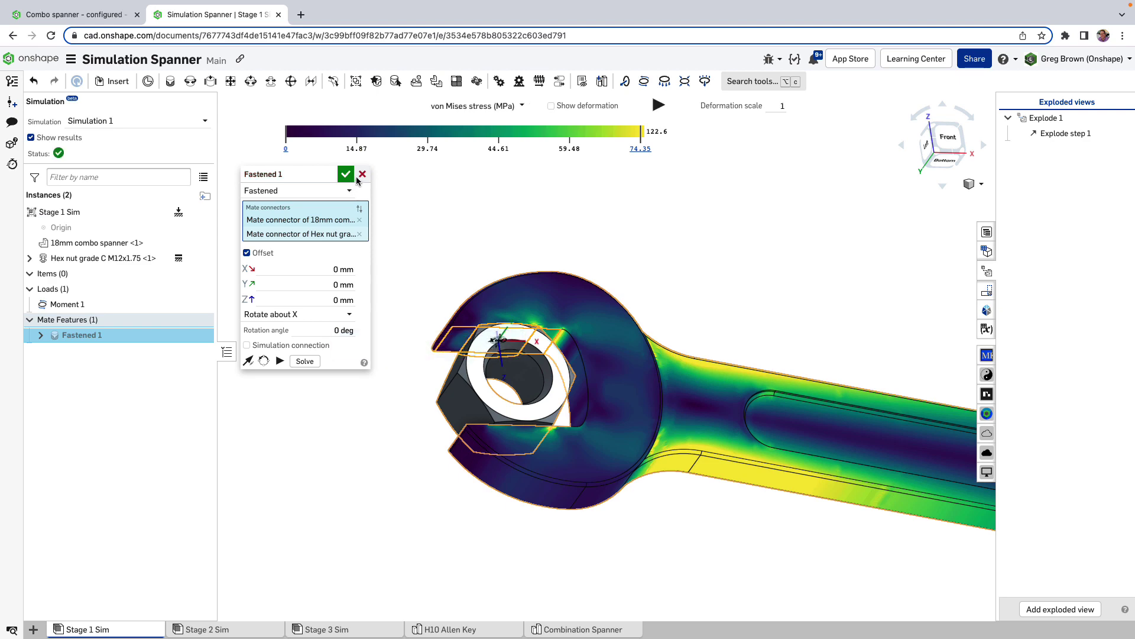
click(346, 174)
View the von Mises stress over the whole assembled spanner and hide the exploded views list.
right_drag(395, 223, 417, 313)
scroll(418, 313, down, 3)
middle_drag(753, 185, 658, 234)
right_drag(579, 275, 583, 274)
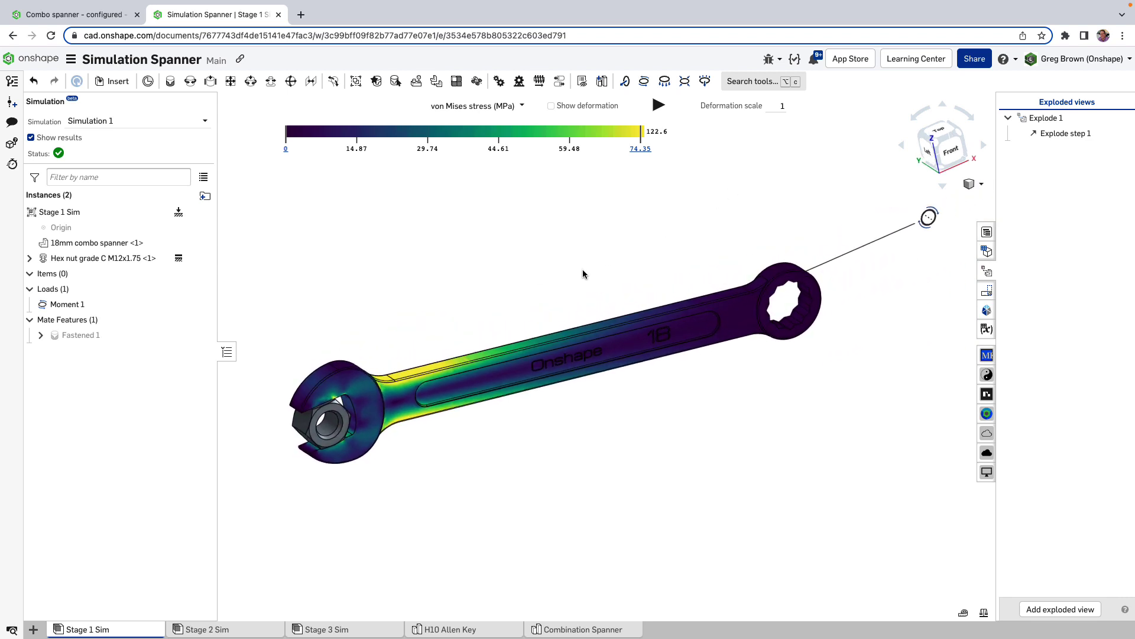
click(986, 276)
Switch to the Stage 2 Sim assembly, make room for its full instance names, and examine the Allen key, bolt, nut and spanner.
click(230, 630)
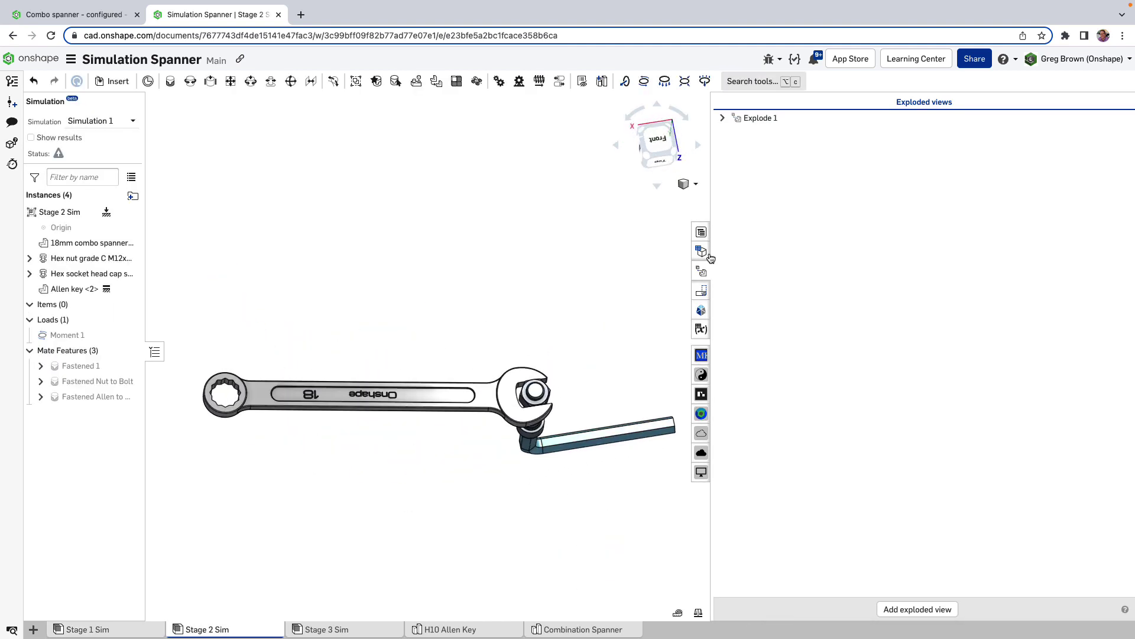
click(701, 271)
right_drag(697, 271, 664, 385)
scroll(494, 411, up, 5)
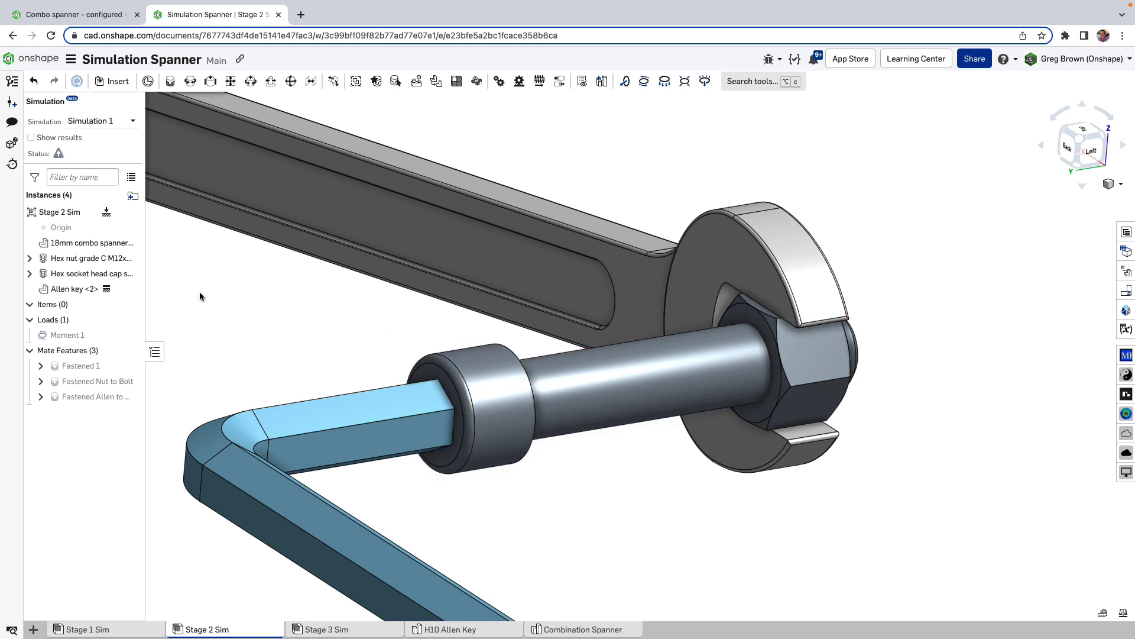
right_drag(388, 305, 444, 305)
drag(145, 300, 170, 300)
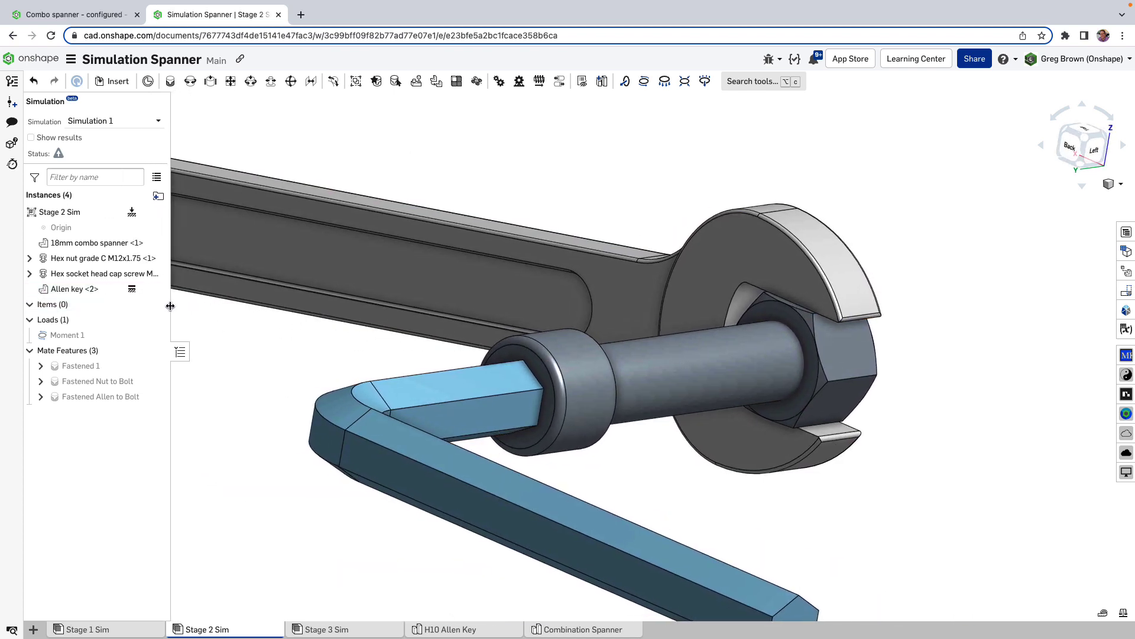
right_drag(562, 370, 521, 351)
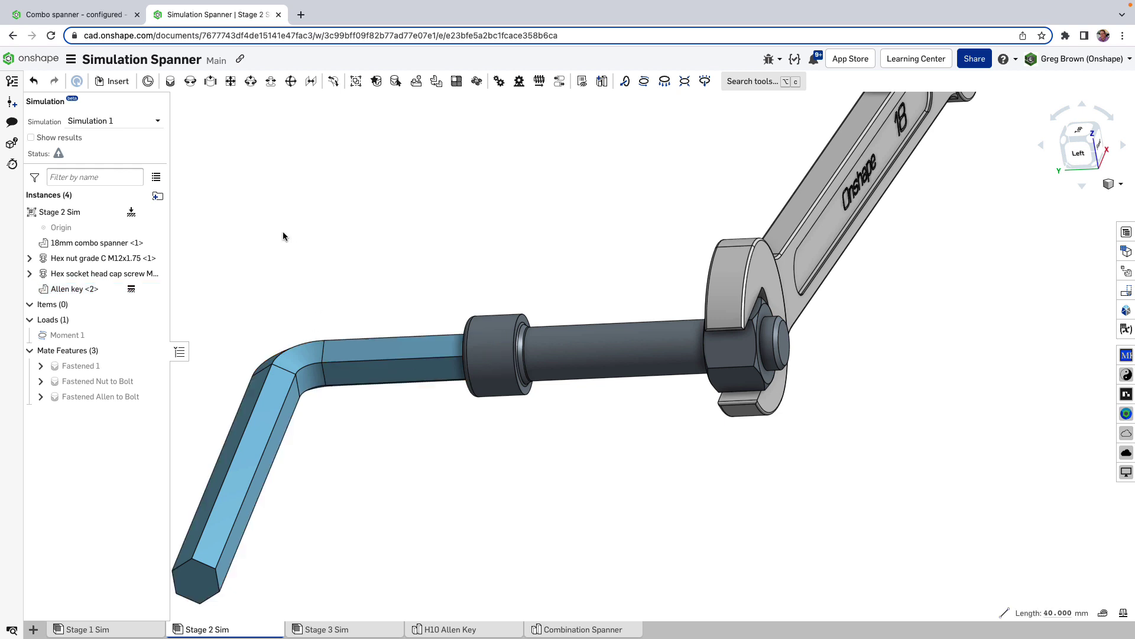
Check the Allen key instance and whether it is fixed, leaving its available commands unused.
click(83, 288)
right_drag(354, 279, 324, 275)
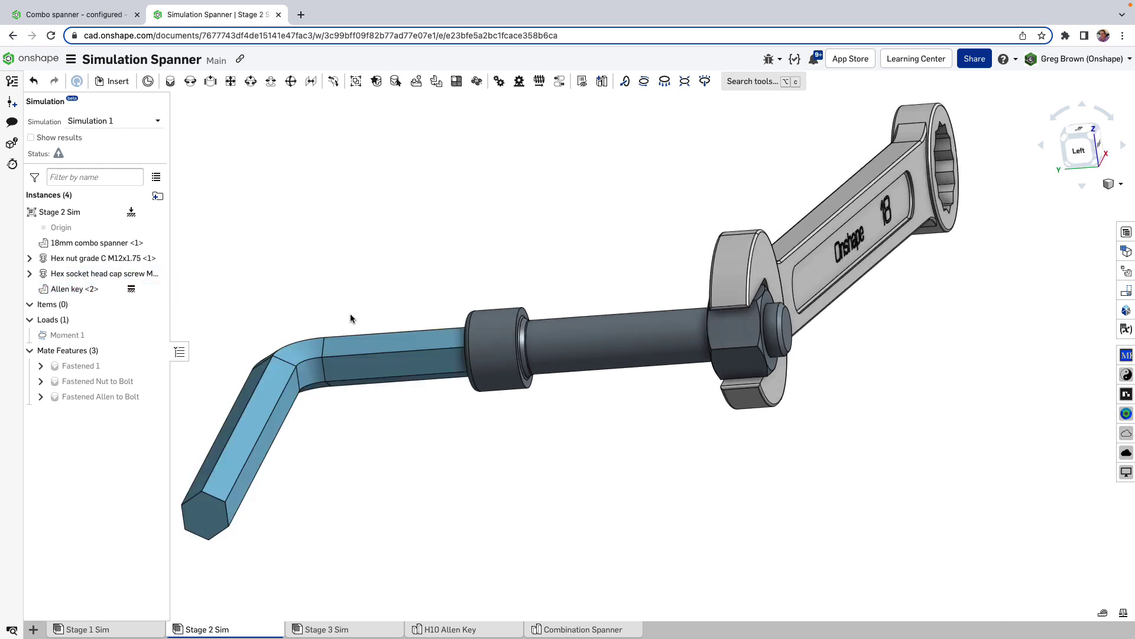
right_click(354, 350)
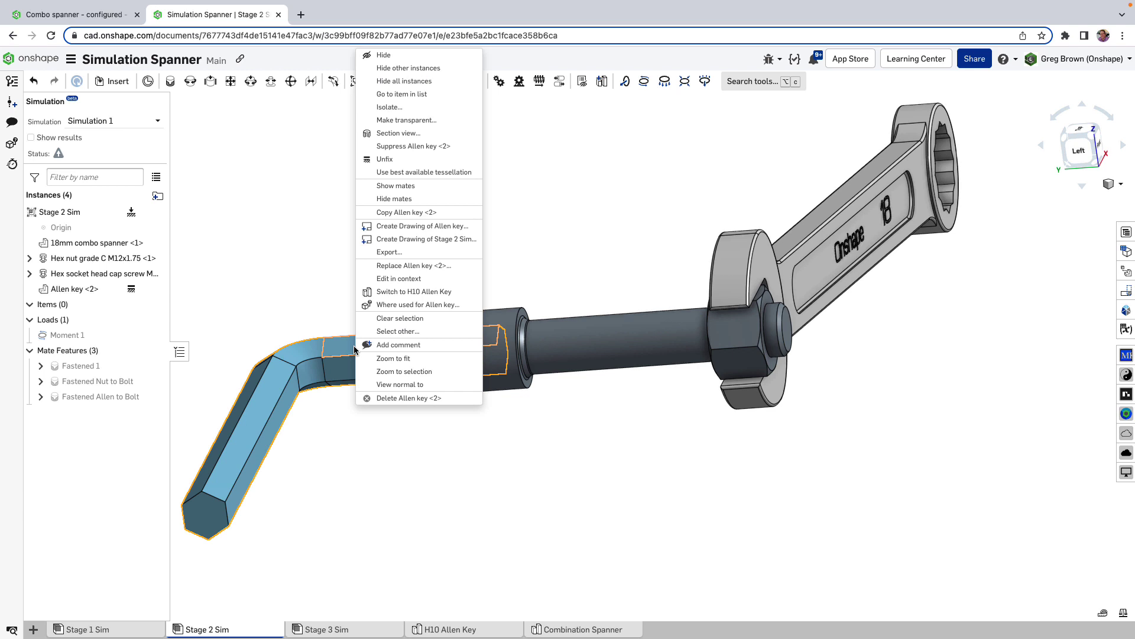
click(461, 320)
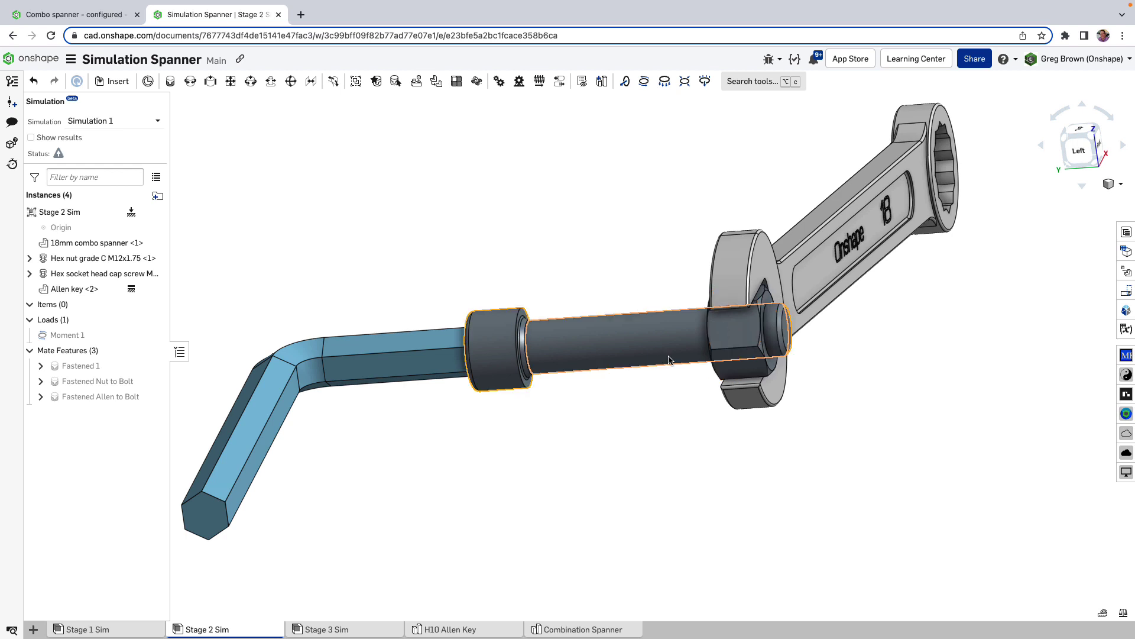
Inspect the Fastened 1 mate between the spanner jaw and the hex nut, and clear the selection.
click(93, 370)
right_drag(631, 211, 583, 243)
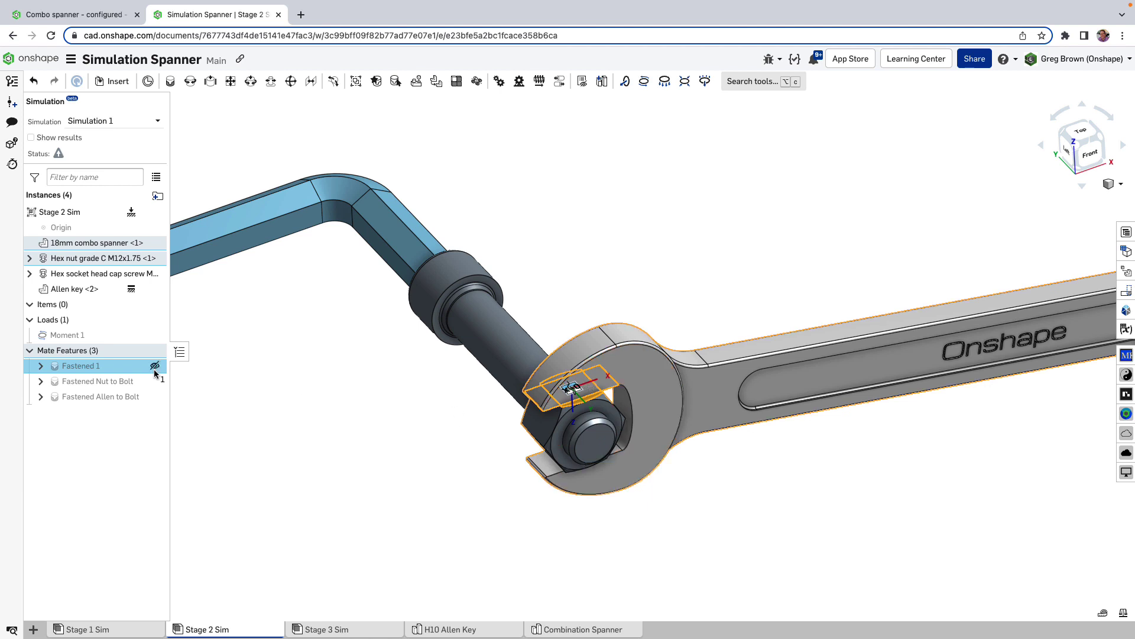
click(250, 385)
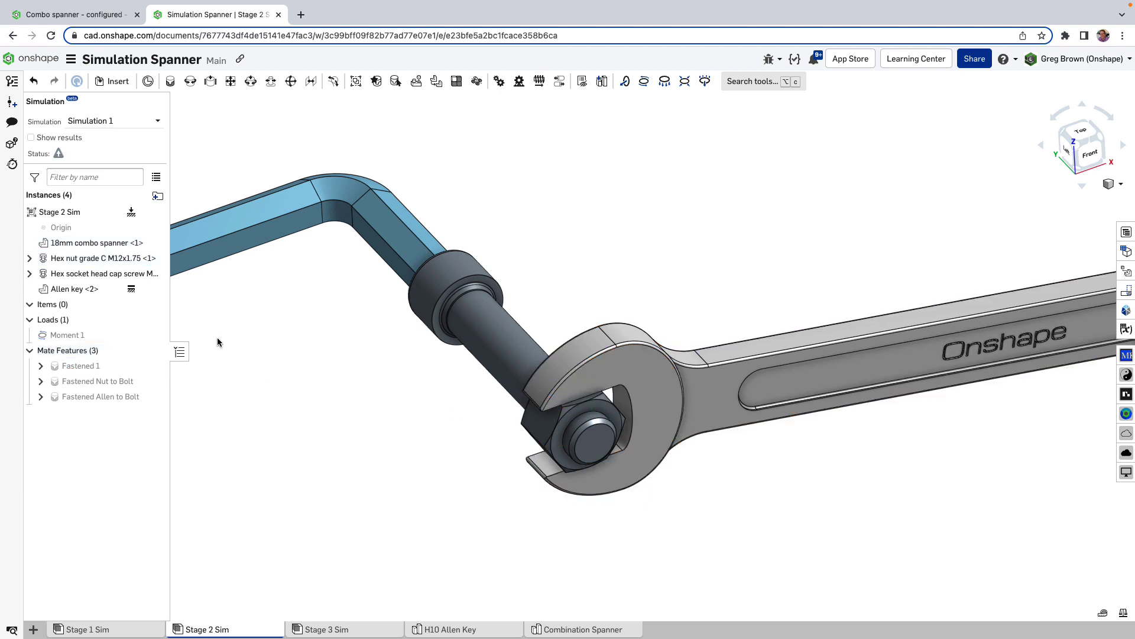
Show the Stage 2 simulation results, animate the deformation, and examine the von Mises stress along the bolt and spanner.
scroll(391, 349, down, 5)
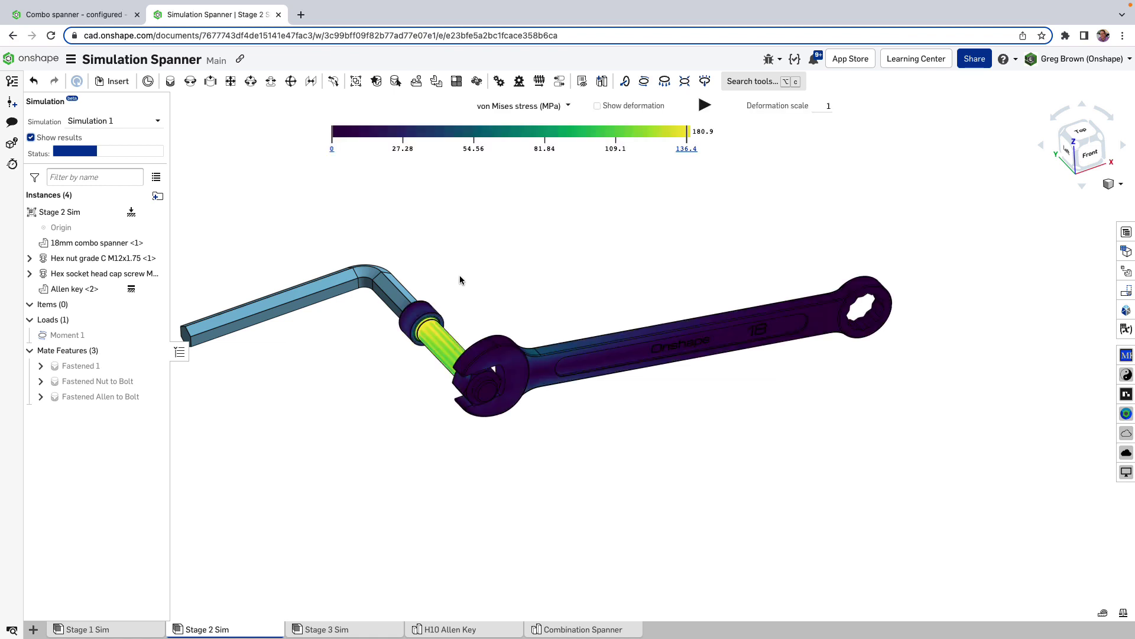
click(702, 105)
right_drag(560, 297, 543, 325)
scroll(514, 347, up, 2)
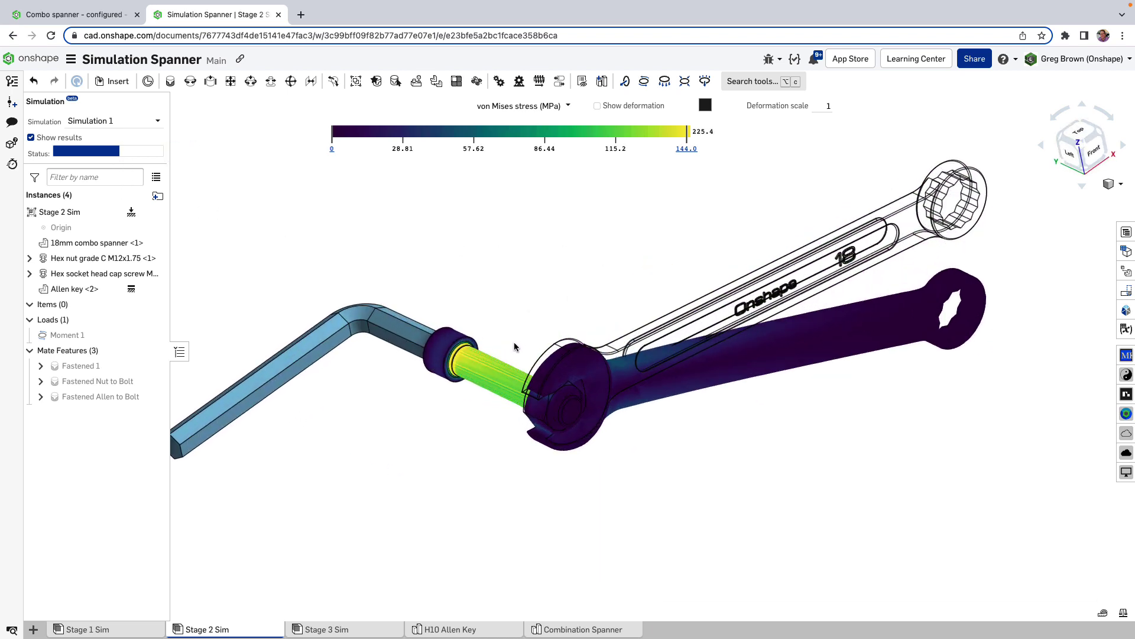
scroll(562, 339, up, 3)
scroll(562, 340, down, 2)
right_drag(563, 340, 595, 268)
scroll(634, 304, down, 3)
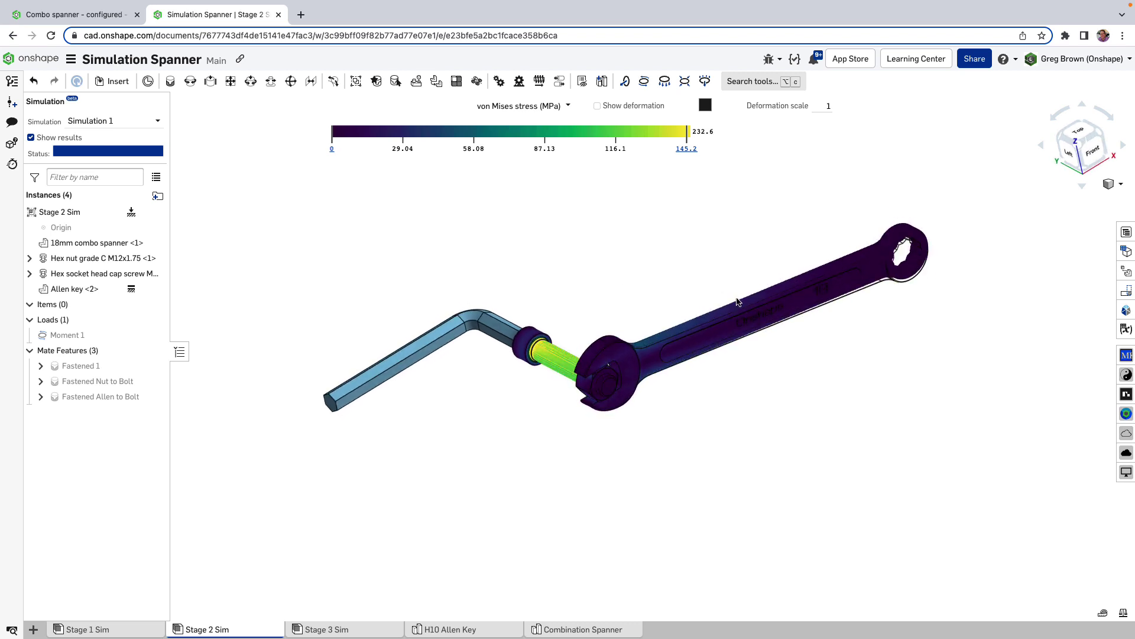
Examine the von Mises stress distribution over the Stage 2 spanner's handle, jaw and ring end.
scroll(808, 293, up, 3)
mouse_move(727, 355)
right_down()
mouse_move(702, 334)
mouse_move(710, 357)
right_up()
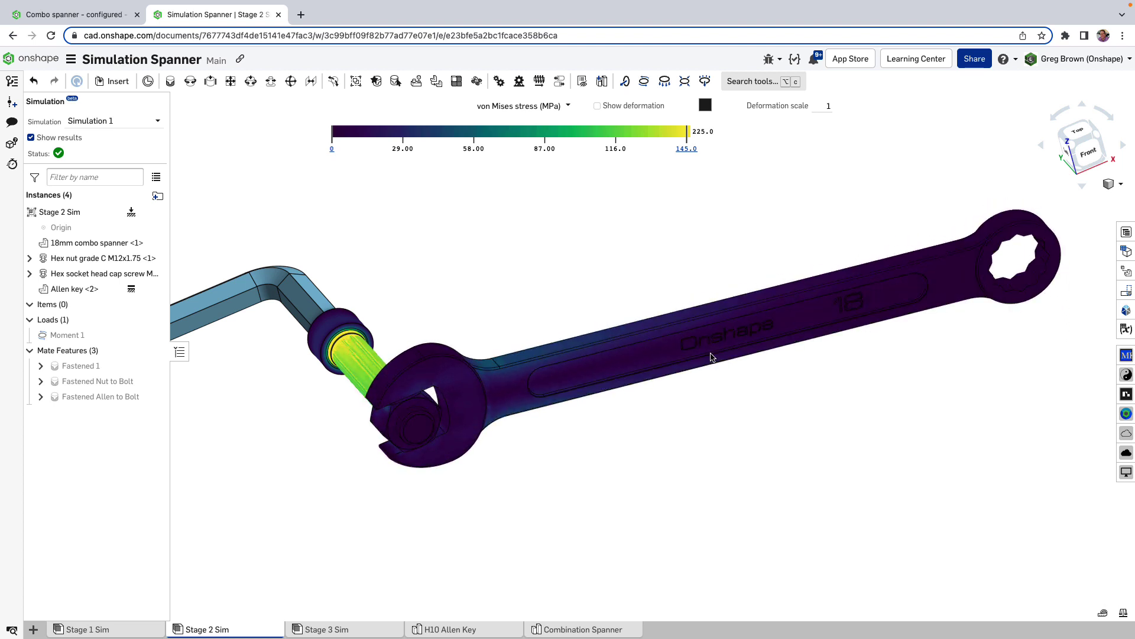
scroll(651, 411, down, 3)
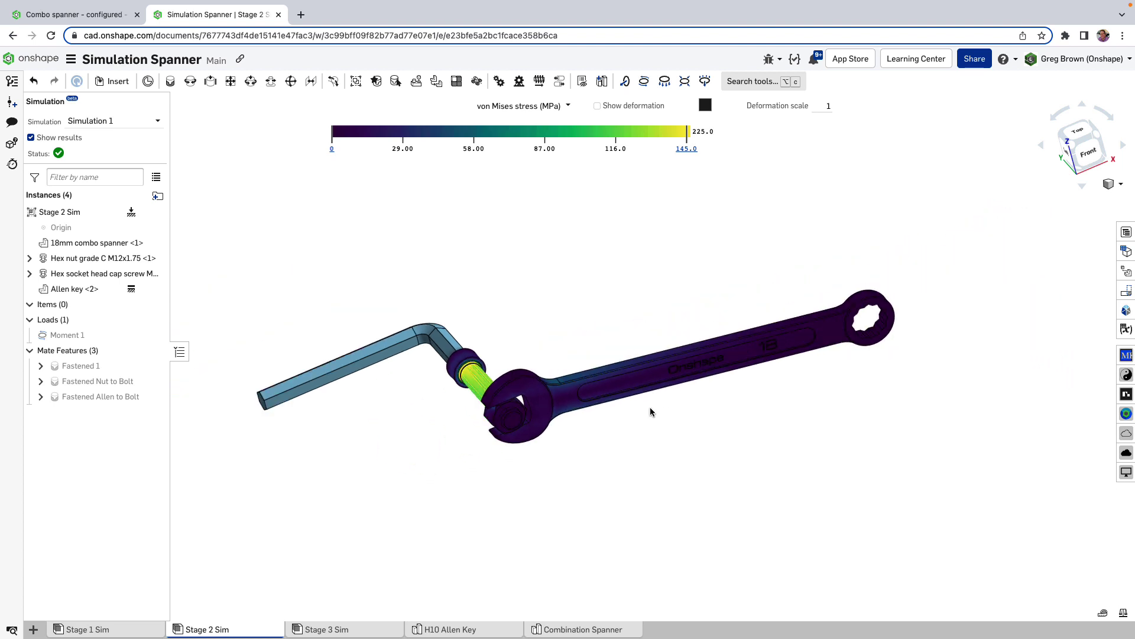
right_drag(651, 411, 611, 407)
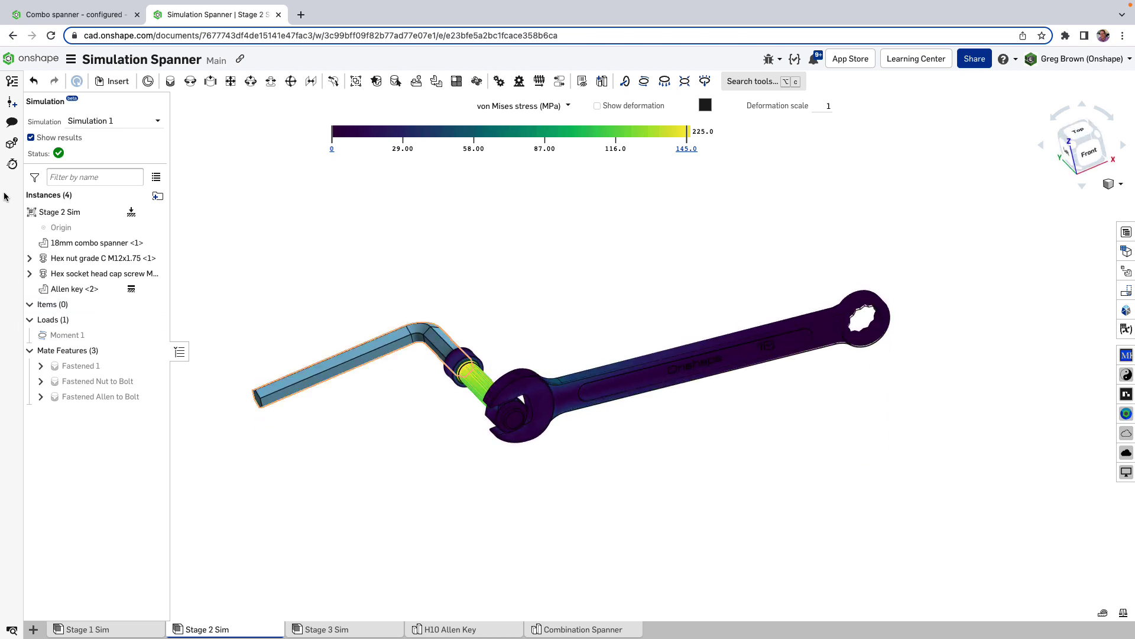
Check the document's performance information, including the WebGL and extensions details, and close it.
click(12, 163)
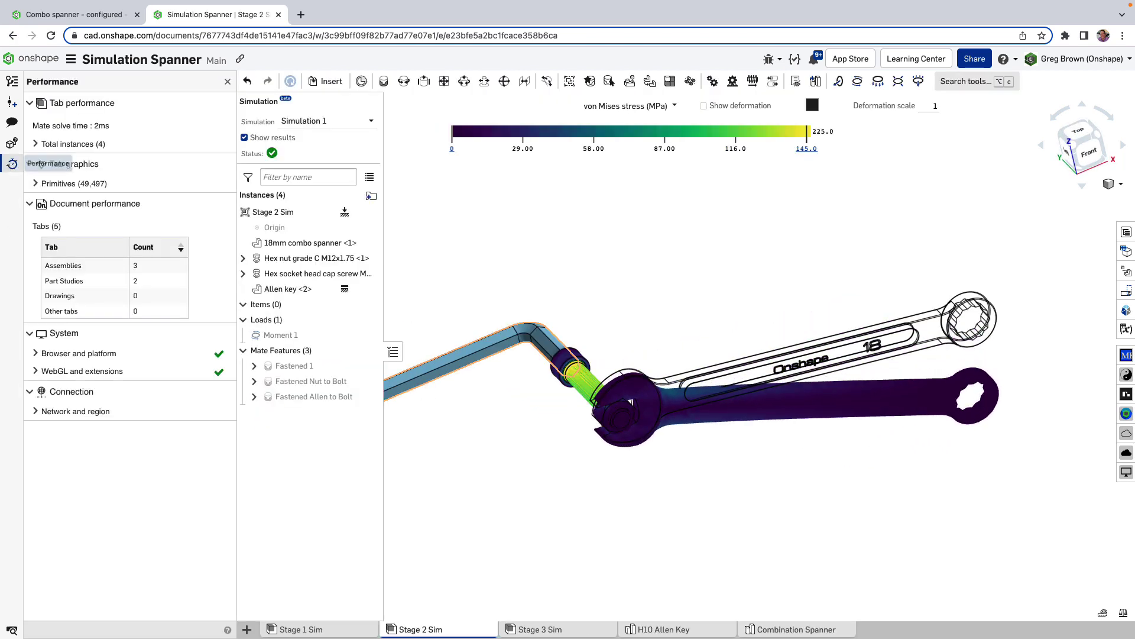
click(36, 372)
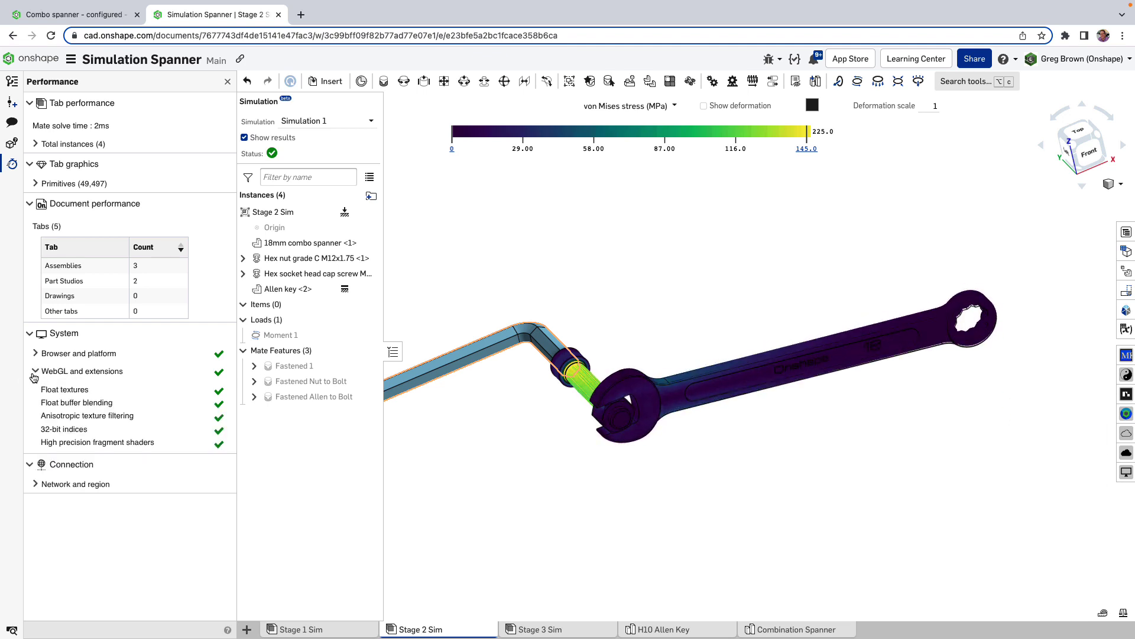
click(37, 372)
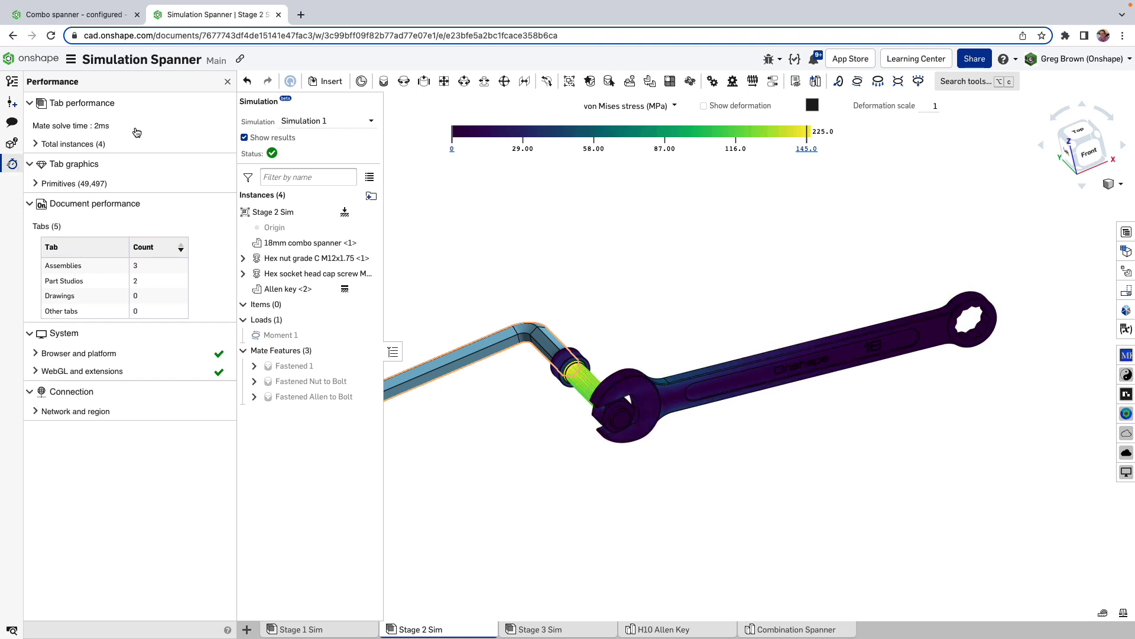
click(8, 169)
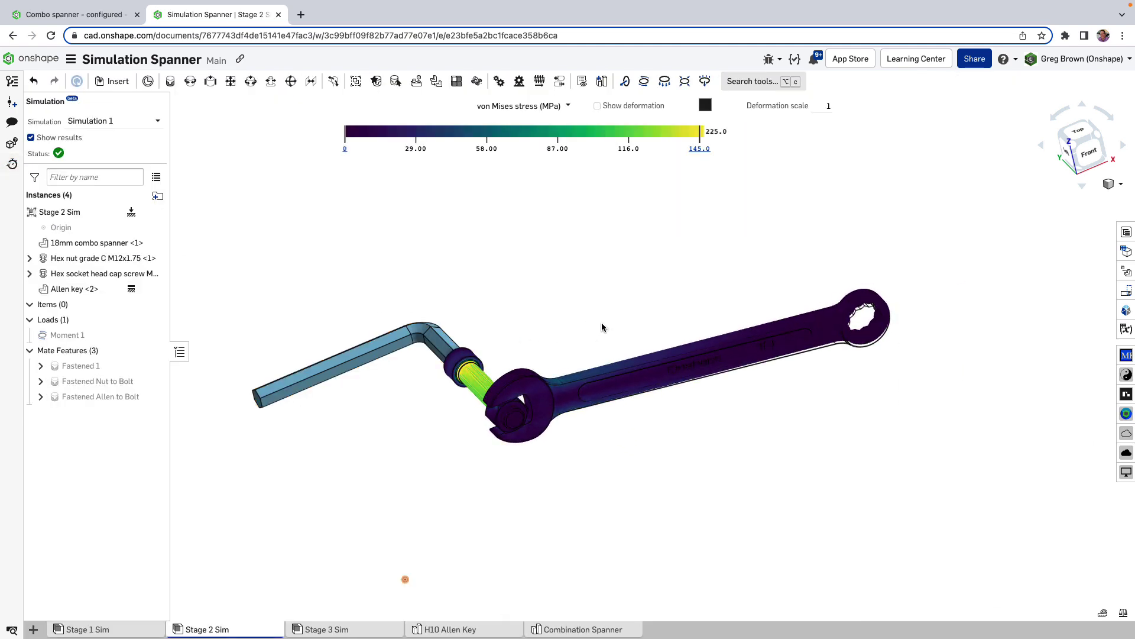
Probe the von Mises stress along the bolt shank and at the fillet beneath the bolt head.
right_drag(598, 504, 622, 462)
mouse_move(532, 407)
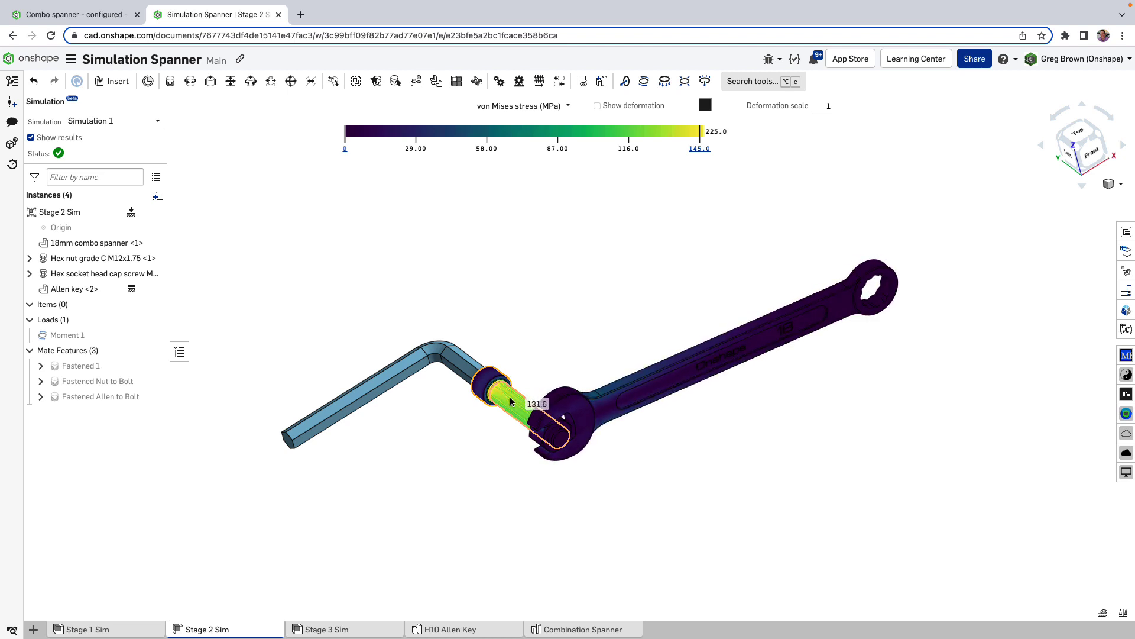
scroll(503, 390, up, 5)
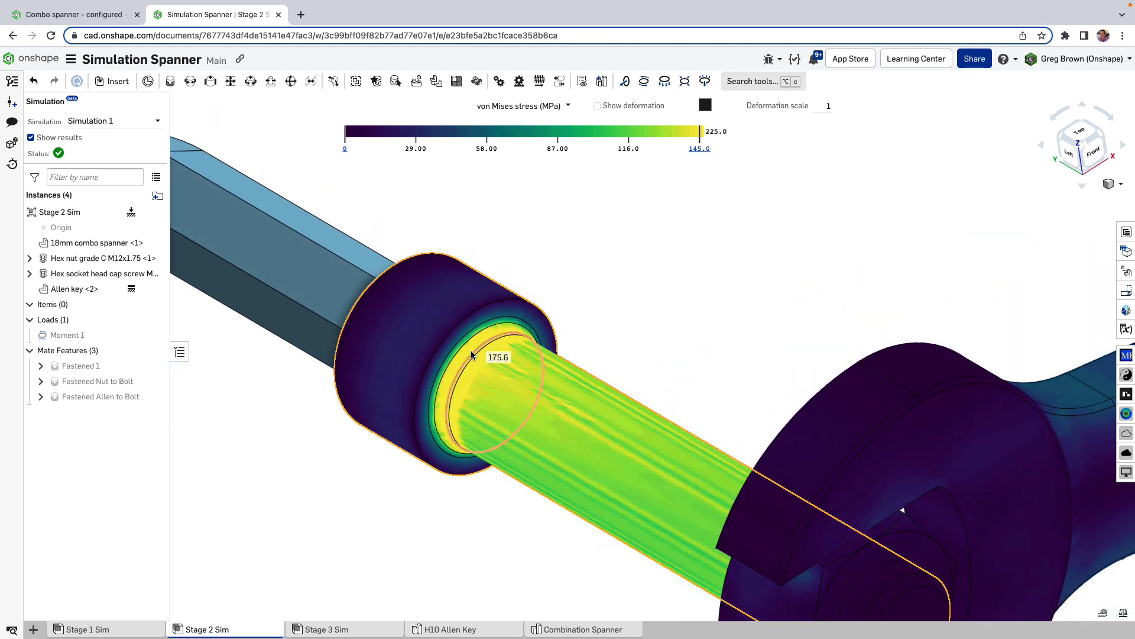
scroll(476, 354, down, 10)
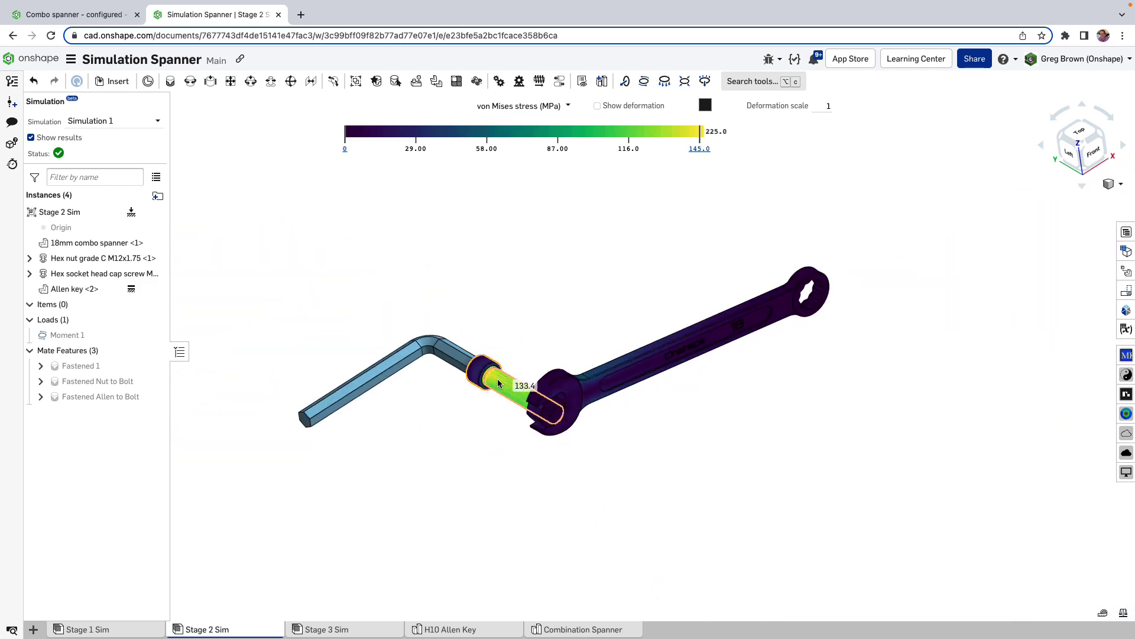
right_drag(526, 379, 528, 337)
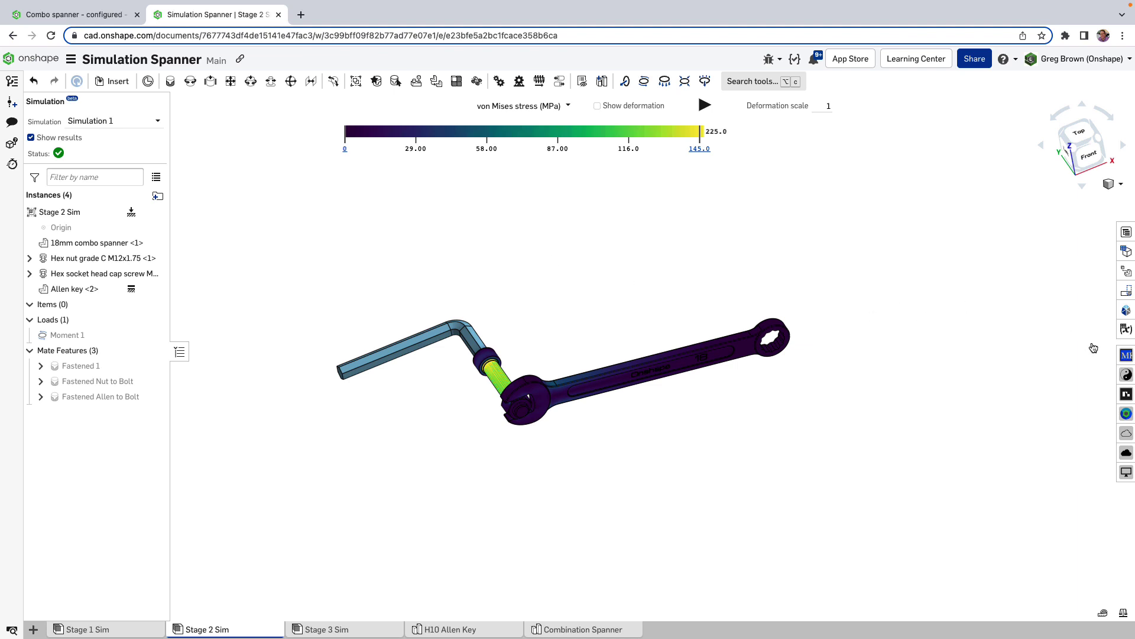
Set the Stage 2 simulation's connectivity method to Mates and touching faces, and review the recalculated stress plot.
click(1127, 312)
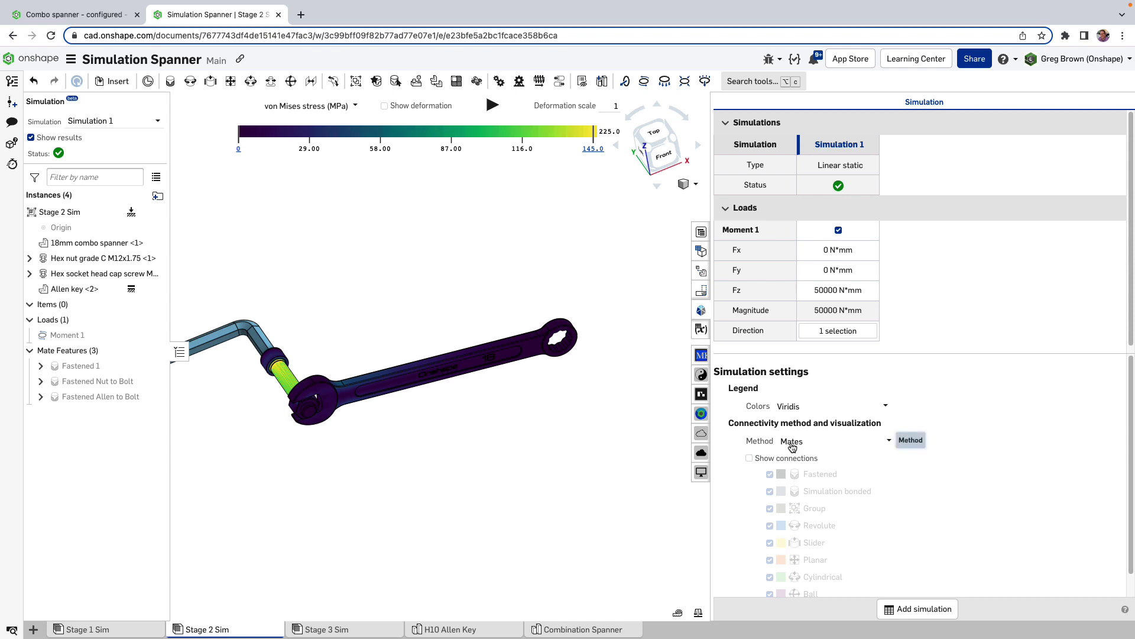
scroll(583, 426, down, 4)
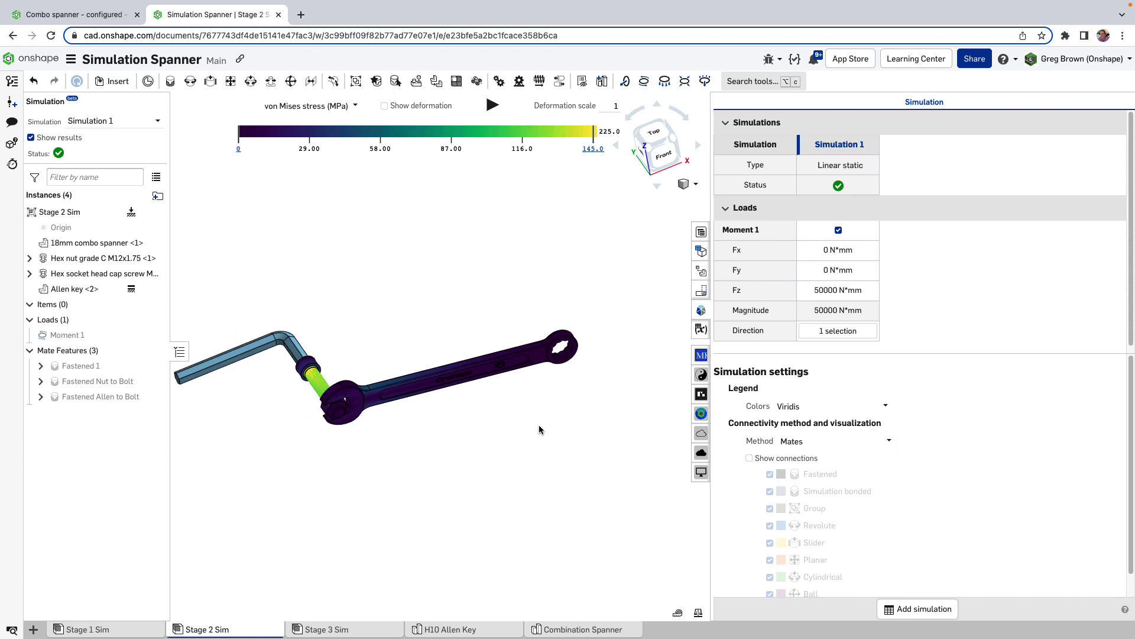
scroll(330, 398, up, 2)
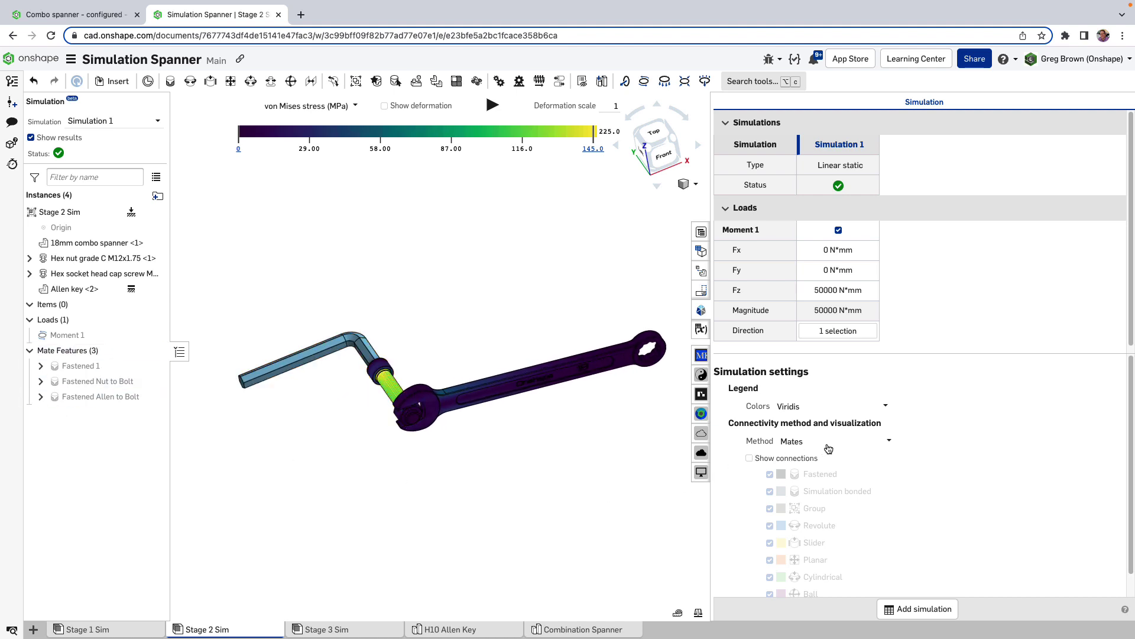
click(857, 438)
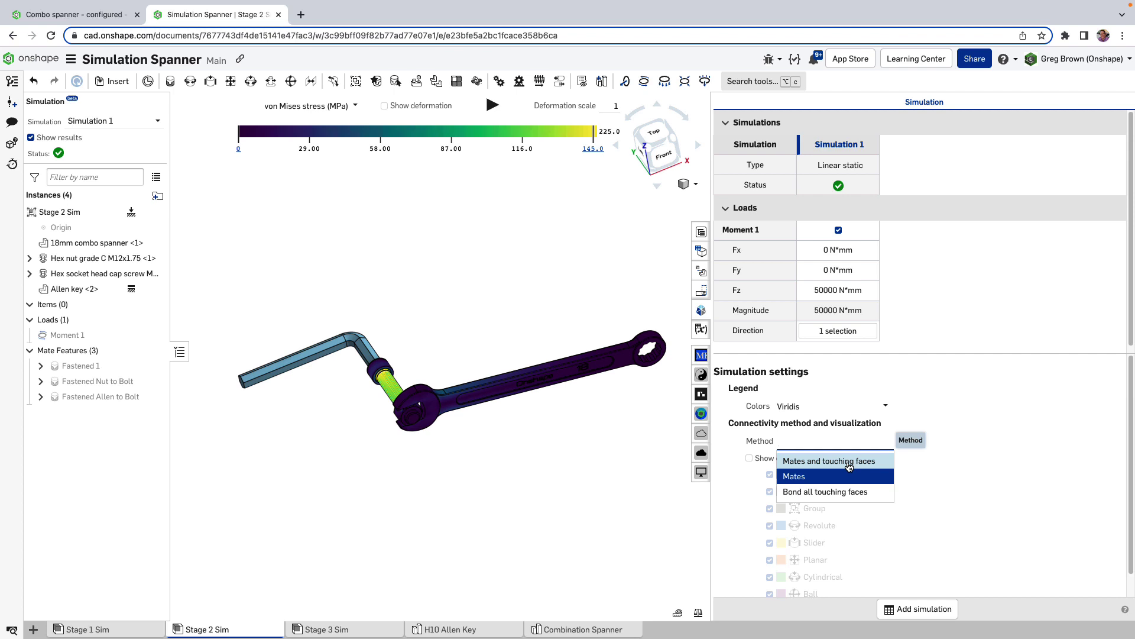
click(850, 462)
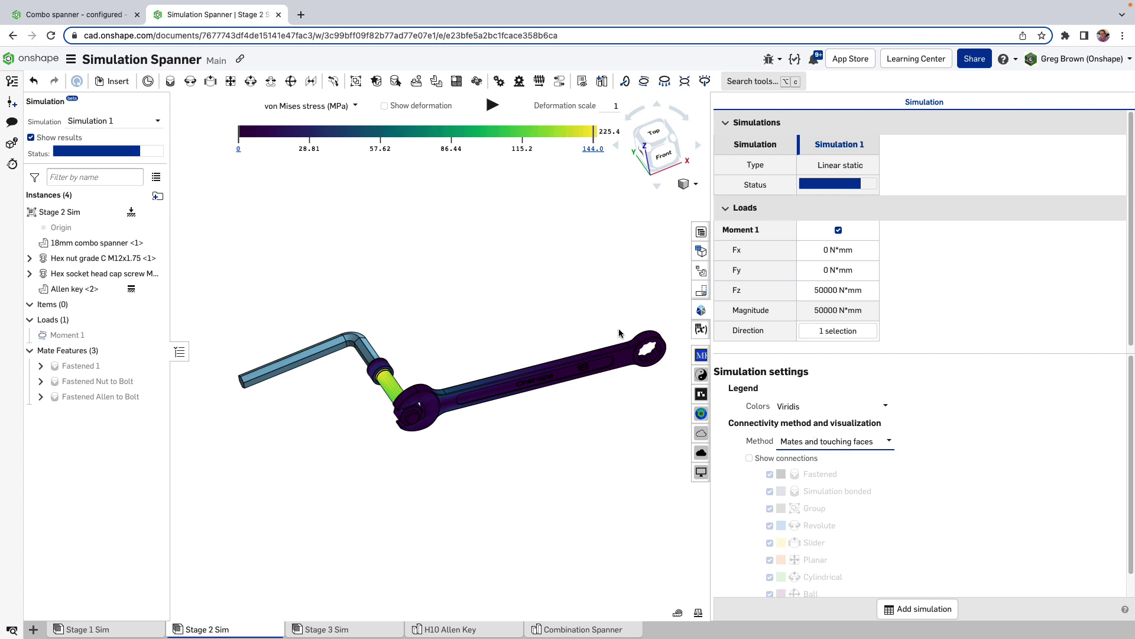
right_drag(417, 280, 455, 295)
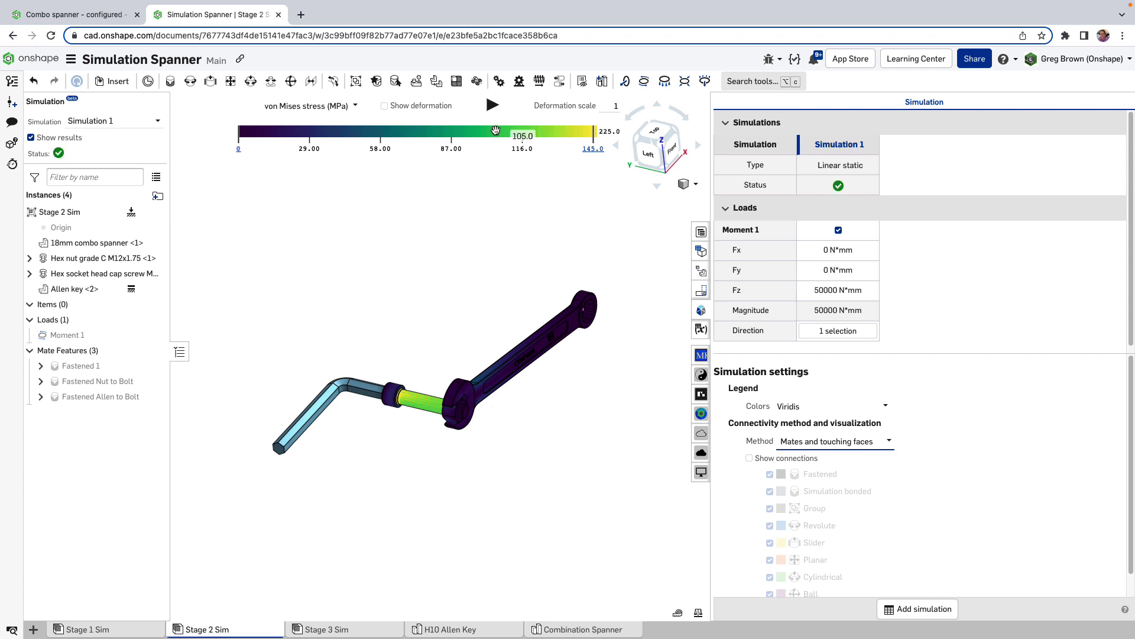
scroll(399, 405, down, 2)
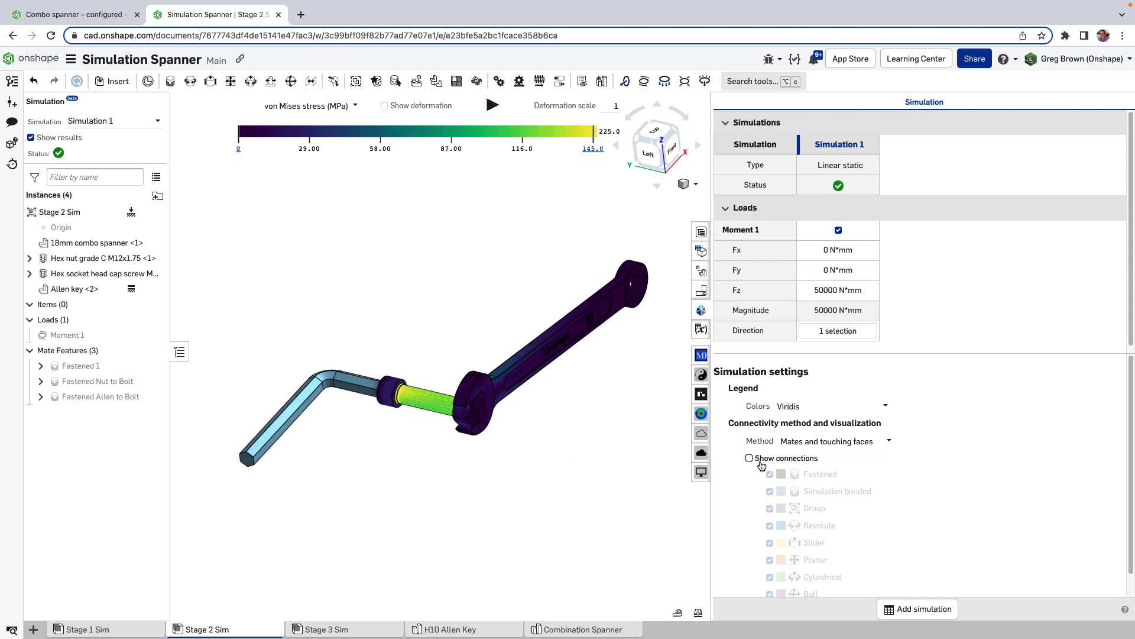
Hide the results, show the simulation connections, and examine the fastened faces at the Allen key, bolt head, nut and spanner jaw.
click(31, 137)
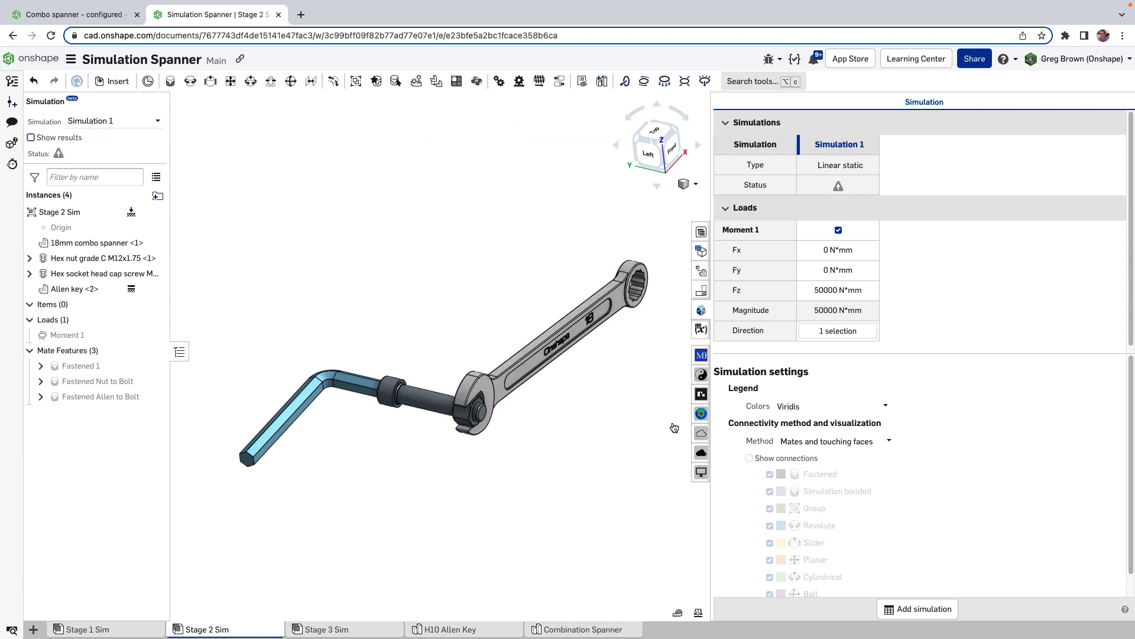
click(756, 458)
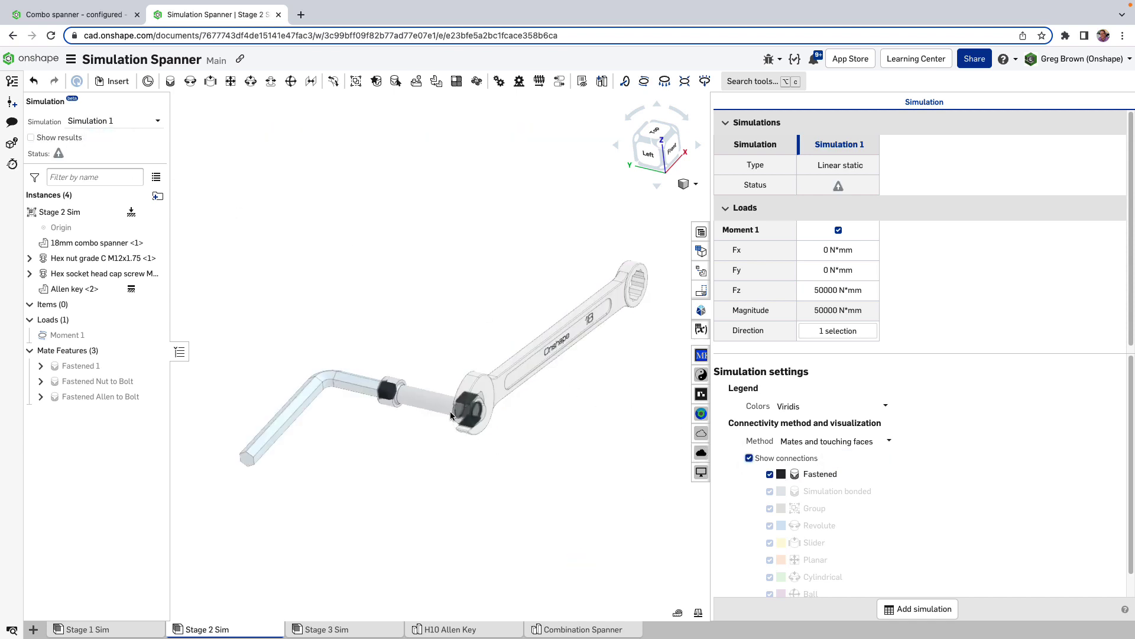
scroll(478, 412, down, 3)
scroll(476, 412, up, 3)
right_drag(476, 413, 499, 421)
middle_drag(575, 395, 623, 361)
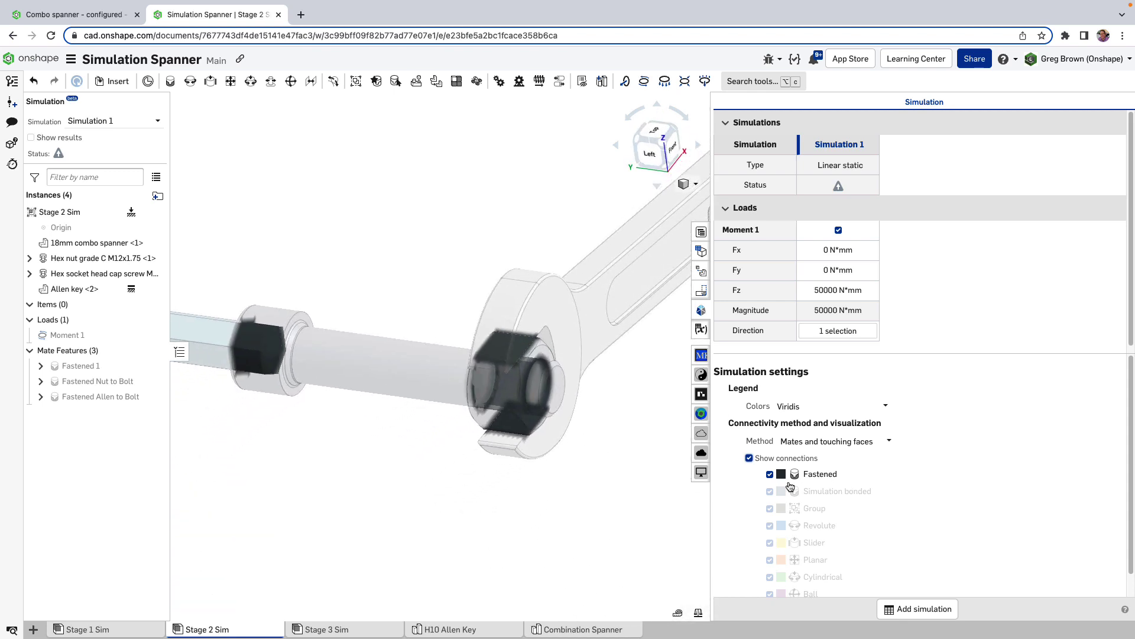
scroll(598, 447, up, 3)
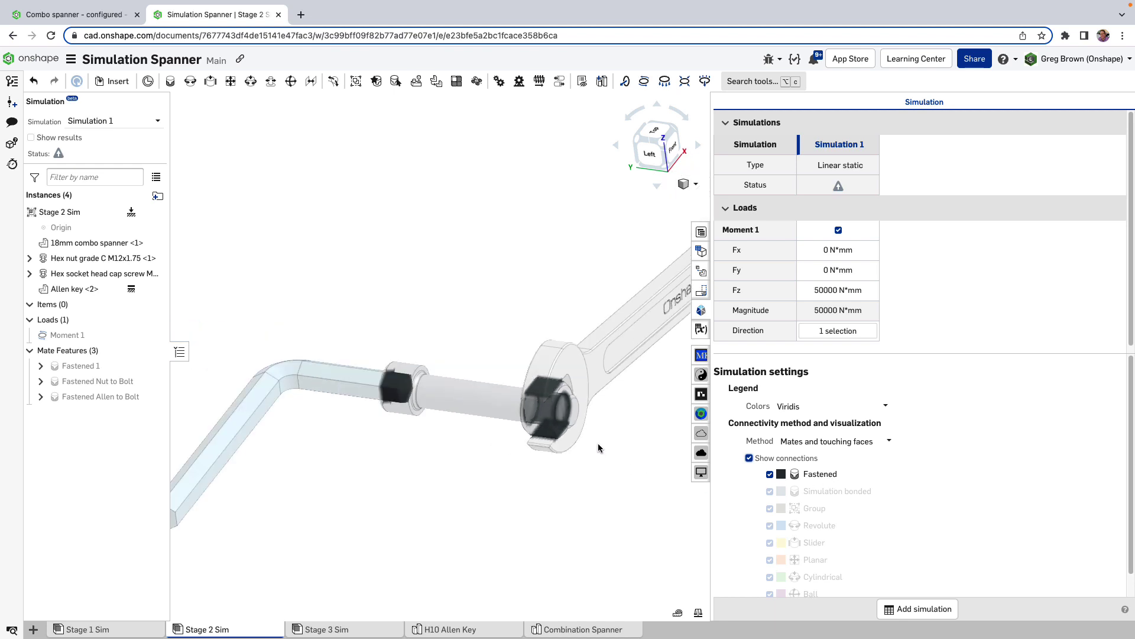
right_drag(570, 435, 597, 442)
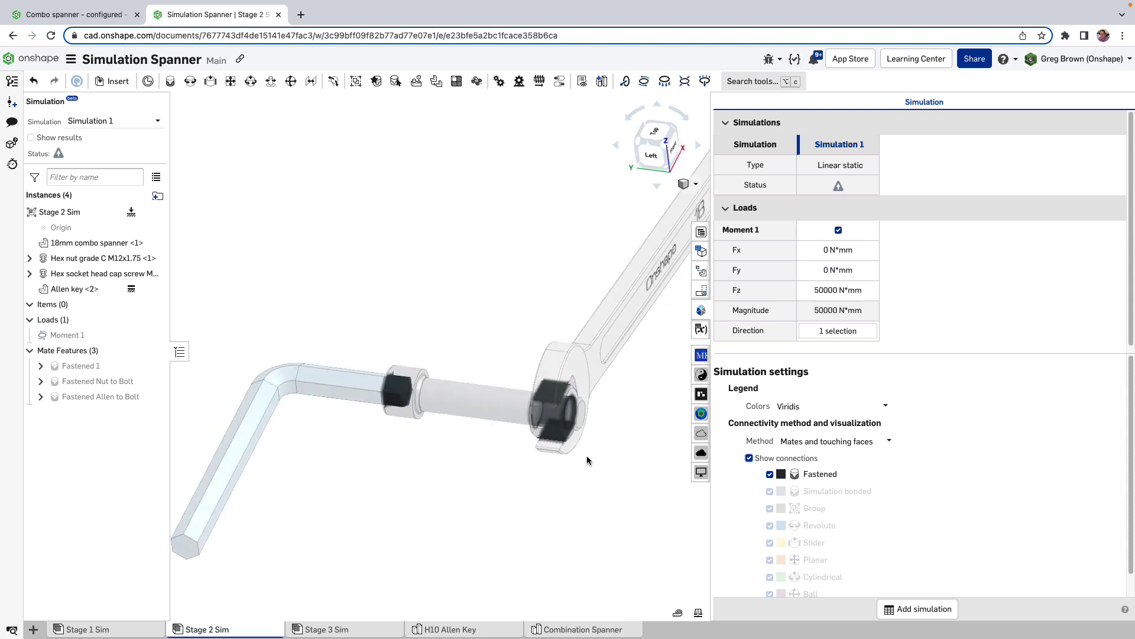
right_drag(588, 458, 456, 428)
scroll(410, 413, down, 3)
scroll(425, 421, up, 3)
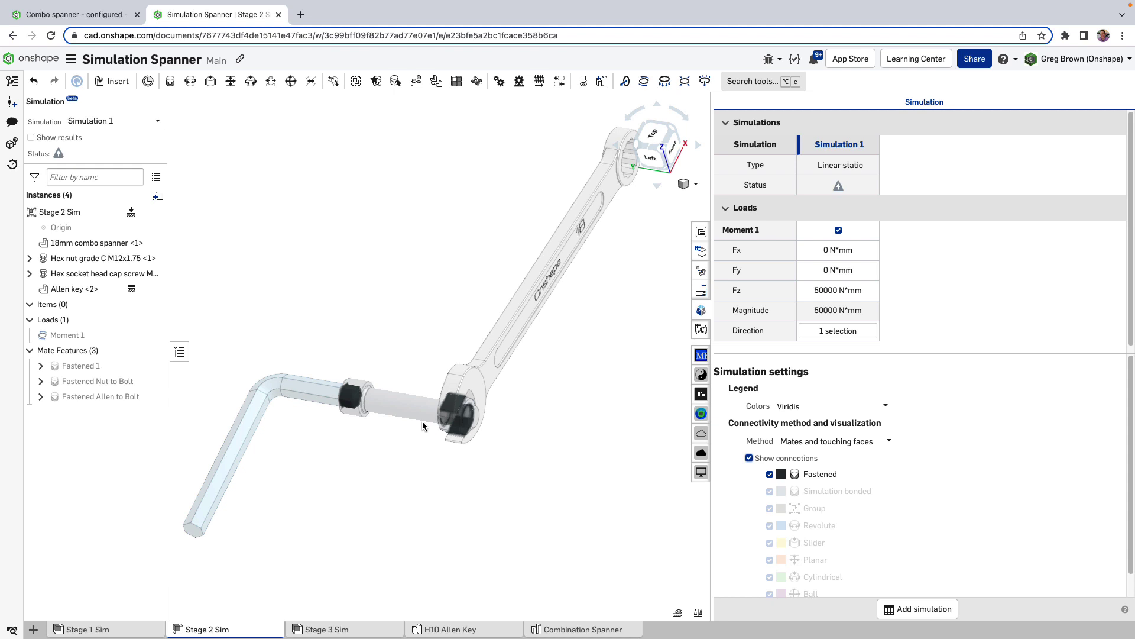
right_drag(422, 421, 551, 431)
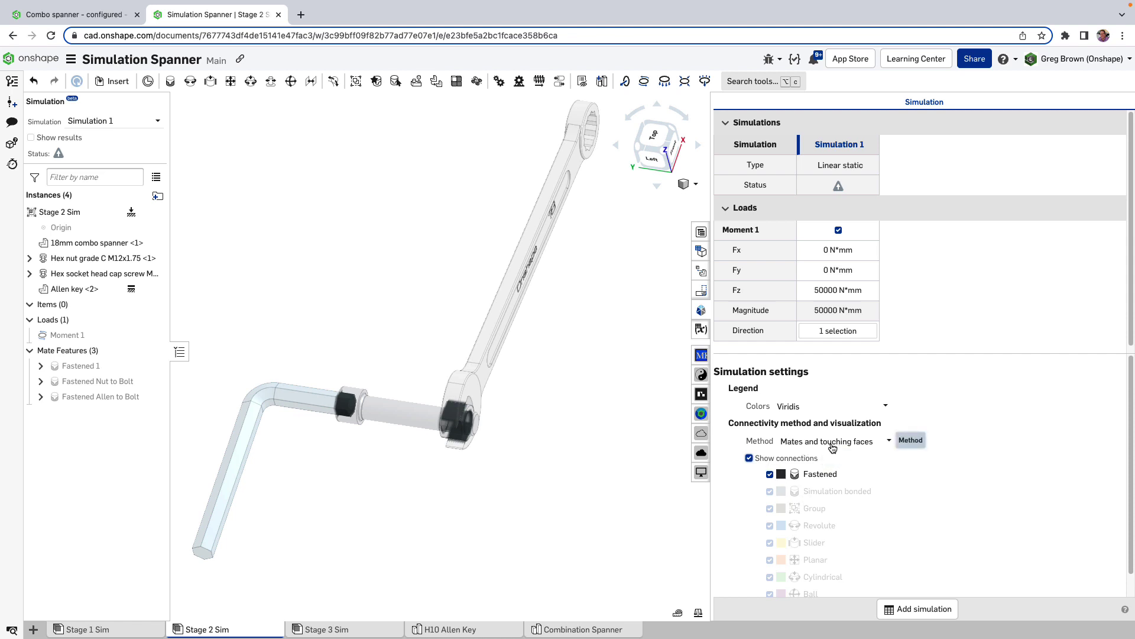
Hide the simulation connections and close the Stage 2 simulation settings.
click(767, 463)
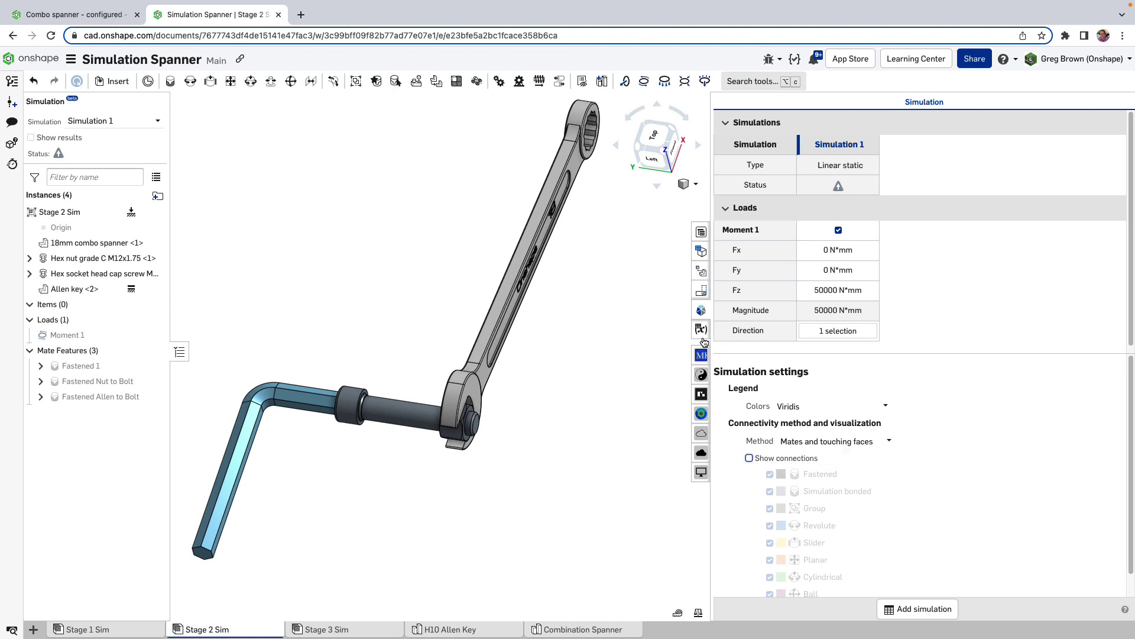
click(705, 312)
mouse_move(664, 413)
right_down()
mouse_move(639, 395)
mouse_move(649, 392)
mouse_move(643, 409)
right_up()
Switch to the Stage 3 Sim assembly and examine how the spanner's ring end fits around the hex nut.
click(329, 629)
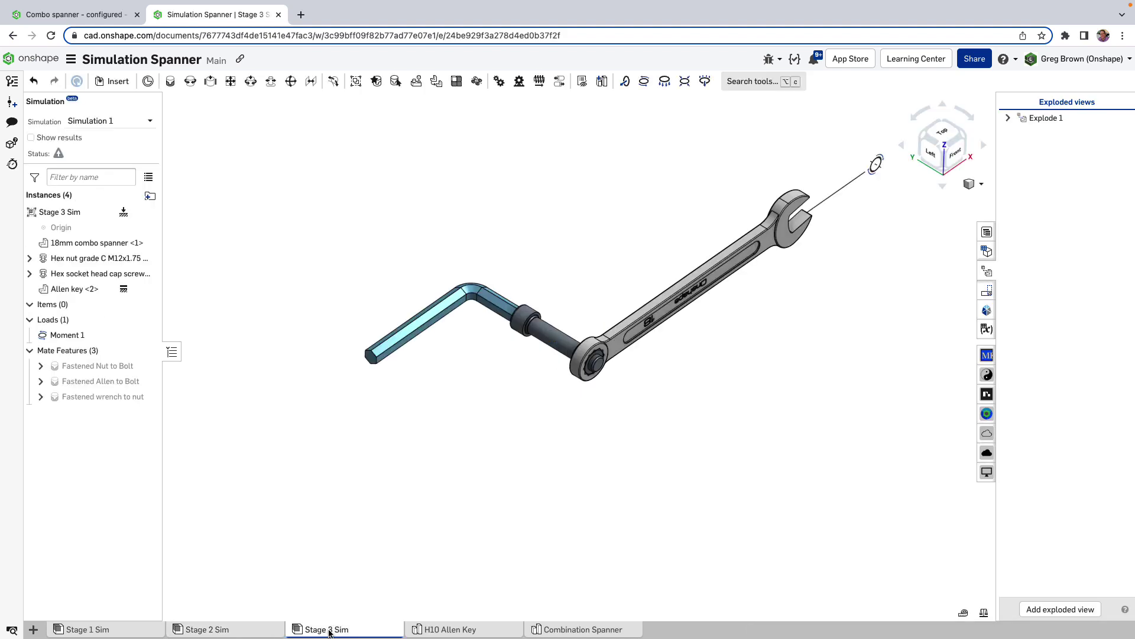
right_drag(609, 370, 595, 395)
scroll(538, 346, up, 4)
right_drag(538, 349, 515, 330)
scroll(516, 330, up, 5)
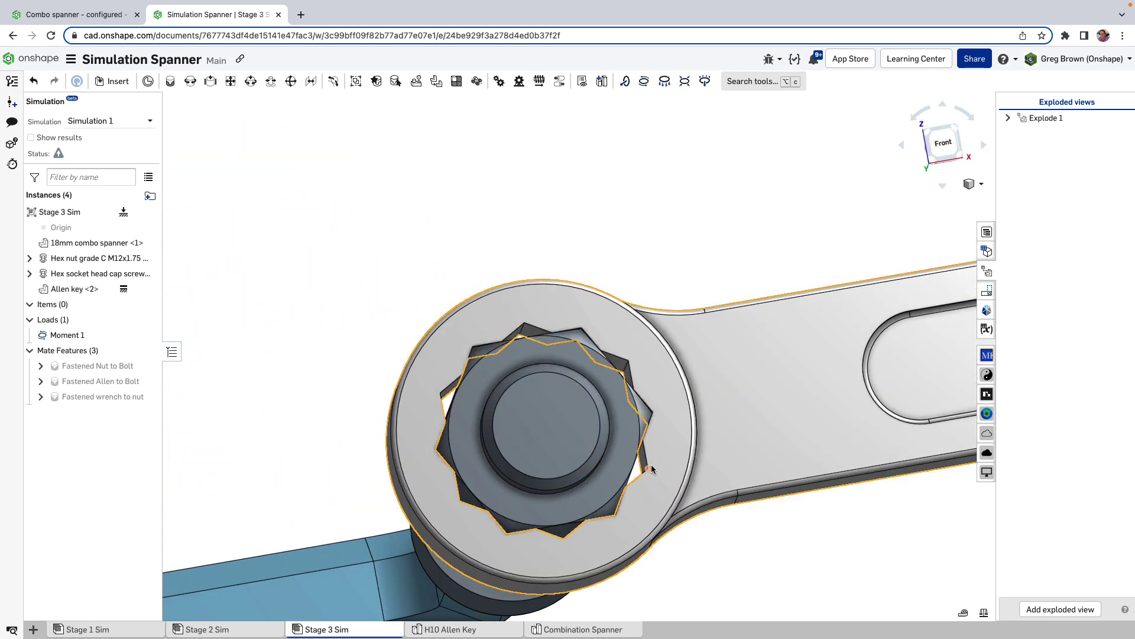
right_drag(550, 401, 552, 418)
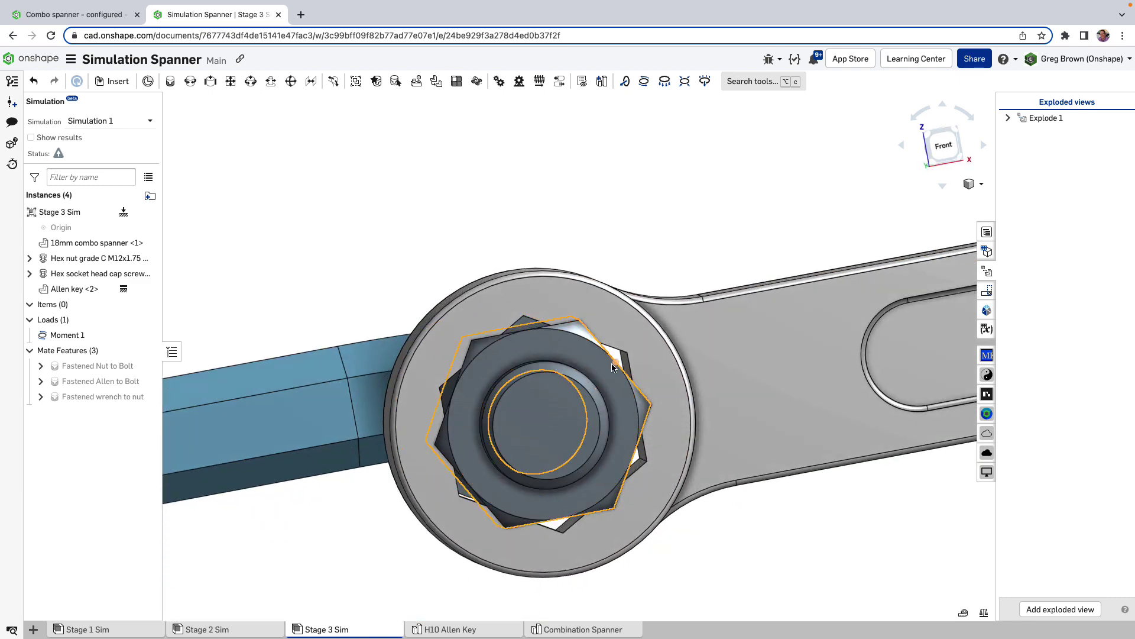
right_drag(652, 419, 581, 324)
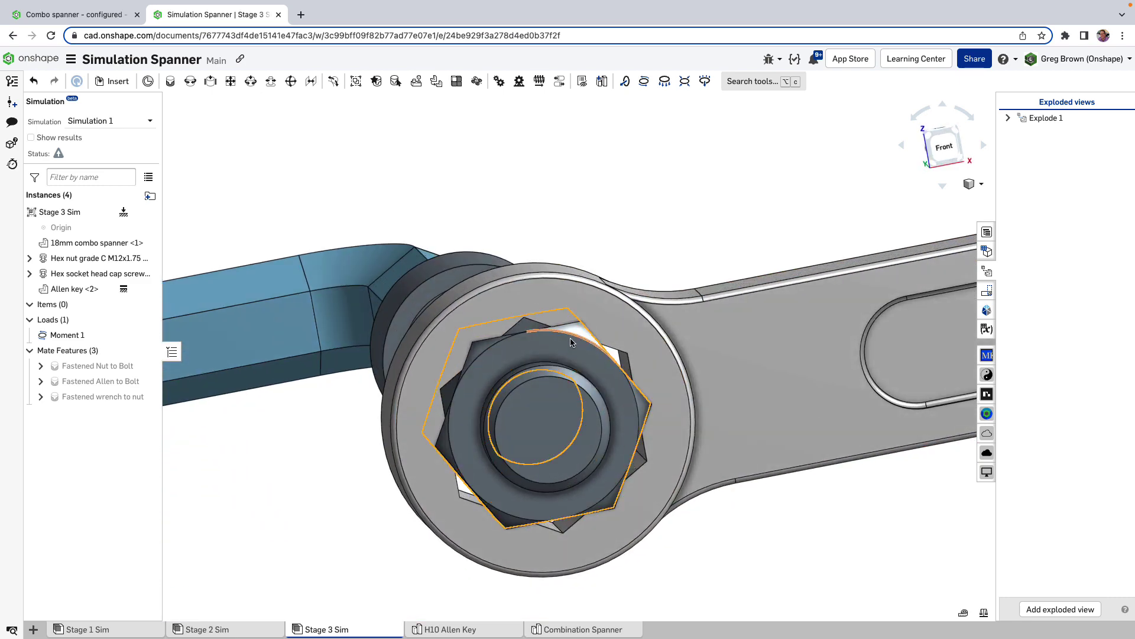
scroll(574, 392, down, 3)
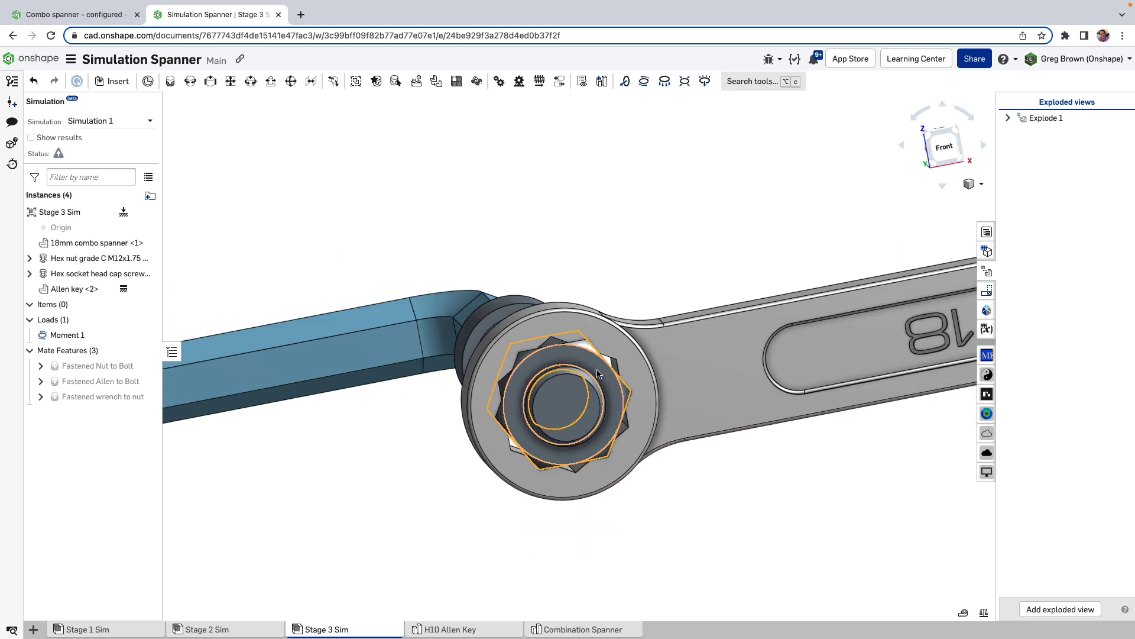
right_drag(568, 397, 615, 384)
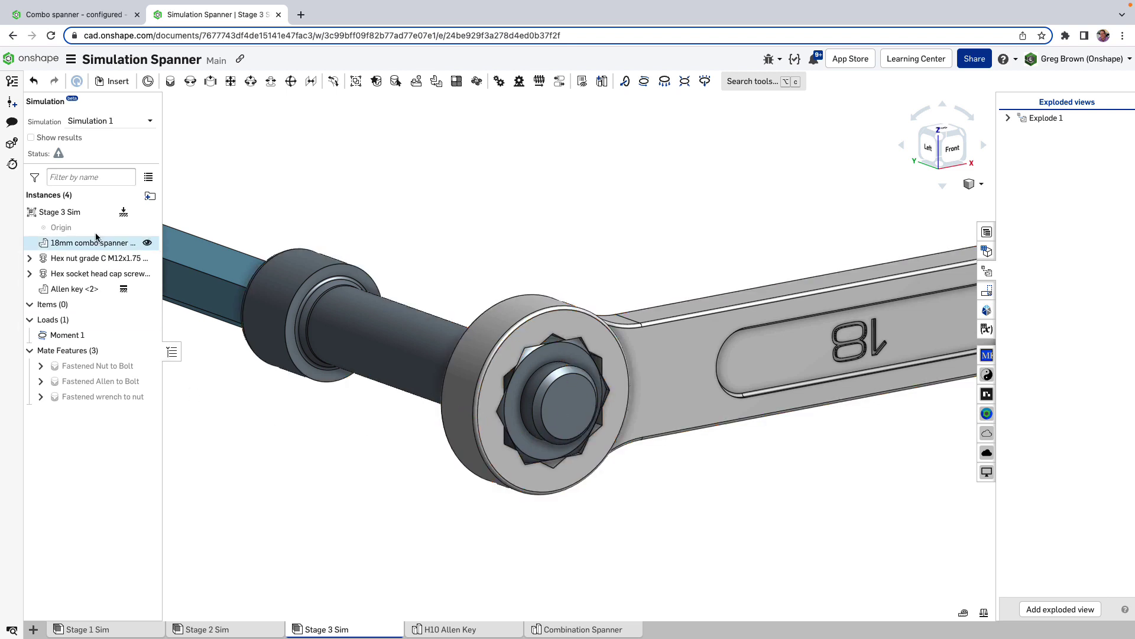
Show the Stage 3 simulation results and animate the deformation of the whole assembly.
click(32, 138)
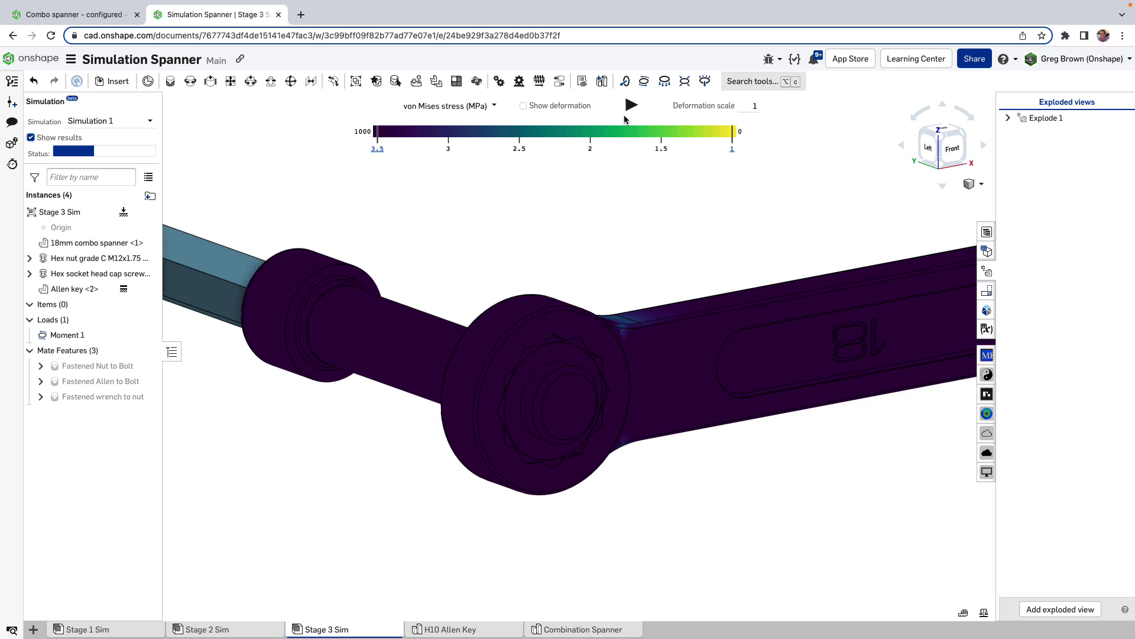
scroll(531, 347, down, 10)
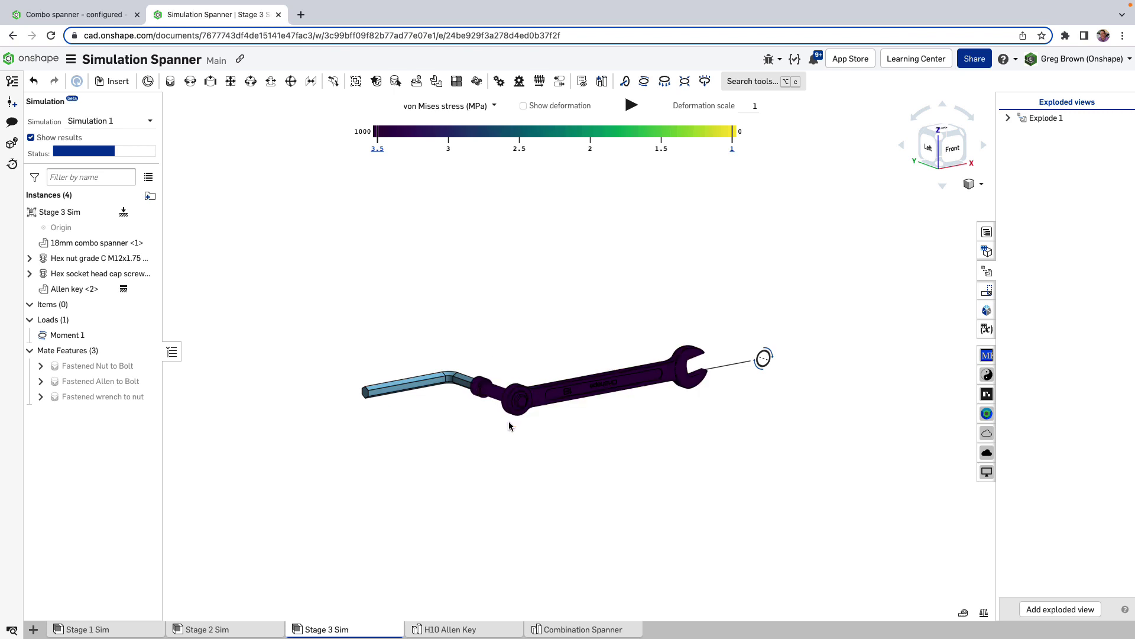
click(631, 107)
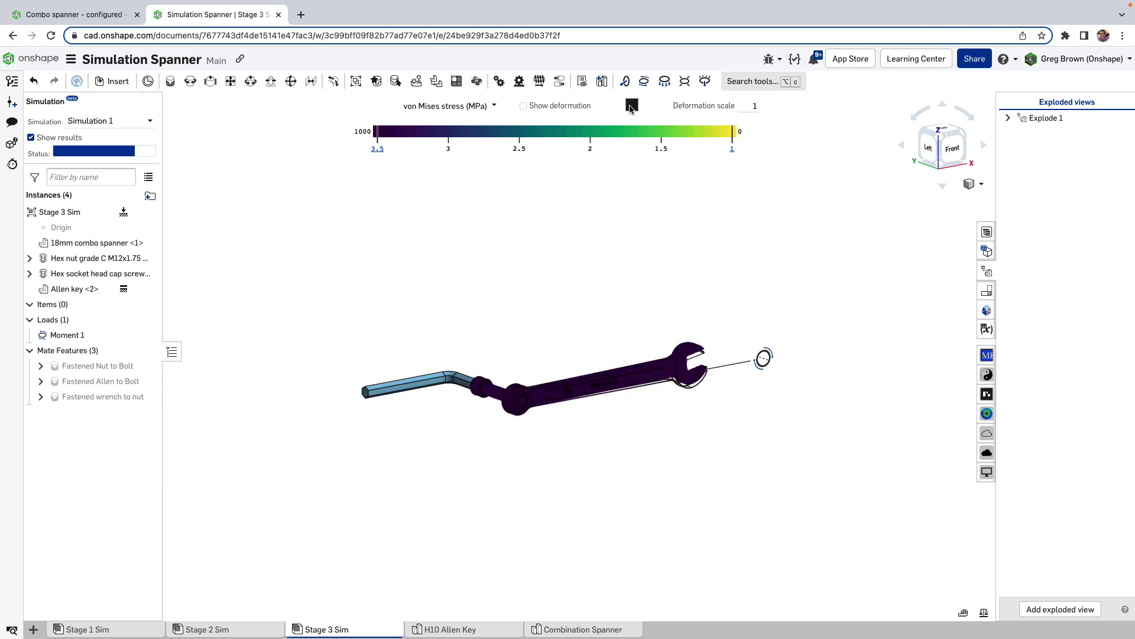
Examine the animated deformation around the Allen key, bolt and spanner's ring end in Stage 3, and stop the animation.
scroll(521, 421, up, 5)
scroll(518, 424, up, 3)
right_drag(538, 425, 535, 449)
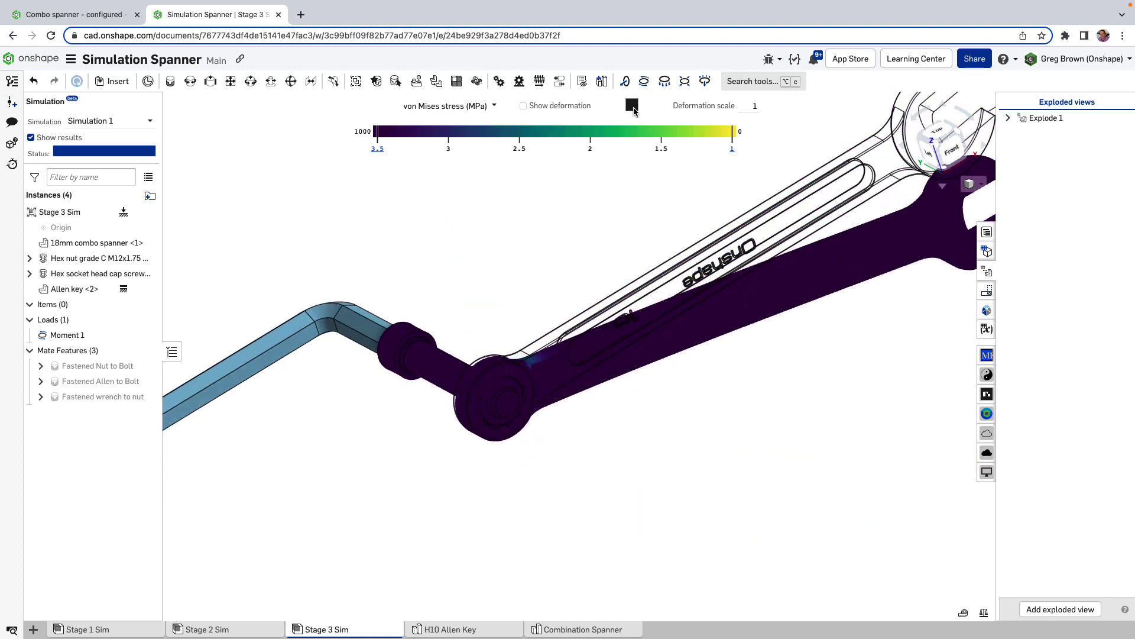
click(631, 105)
scroll(589, 328, down, 3)
mouse_move(591, 361)
right_down()
mouse_move(601, 350)
mouse_move(591, 352)
right_up()
Switch to the Stage 1 Sim assembly and examine the von Mises stress on the spanner's open jaw and handle around the hex nut.
click(148, 631)
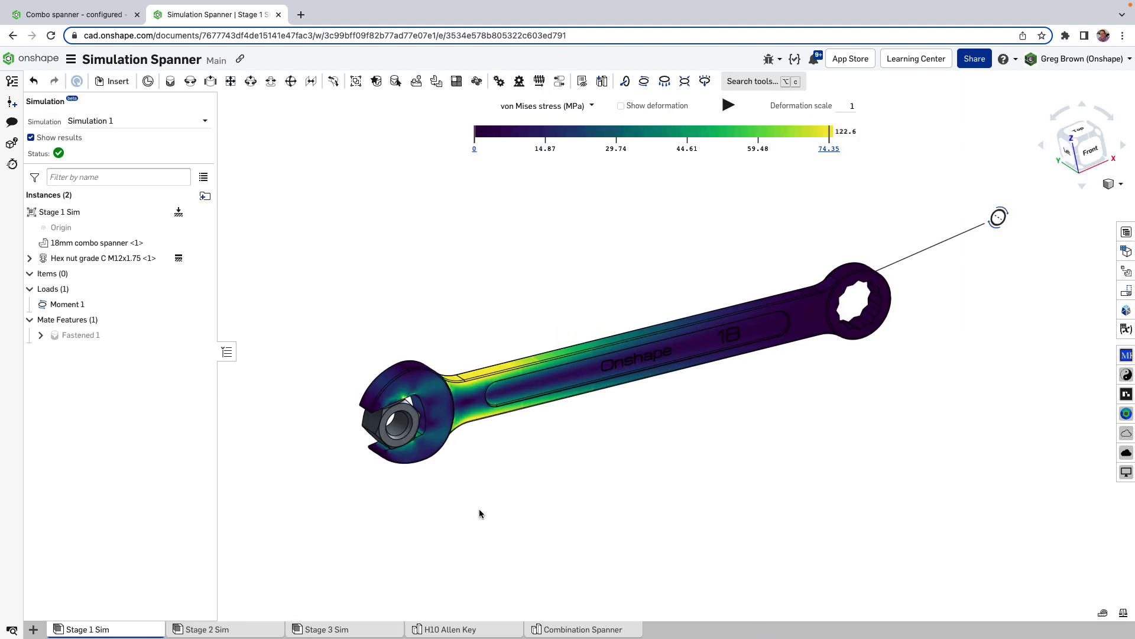
right_drag(501, 445, 512, 475)
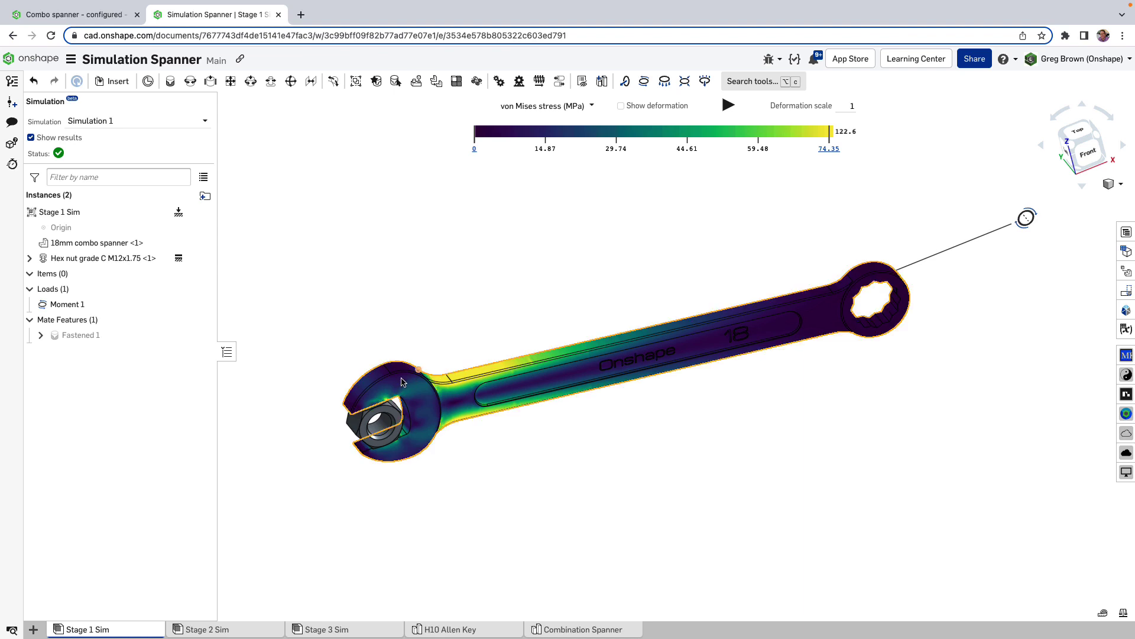
mouse_move(71, 336)
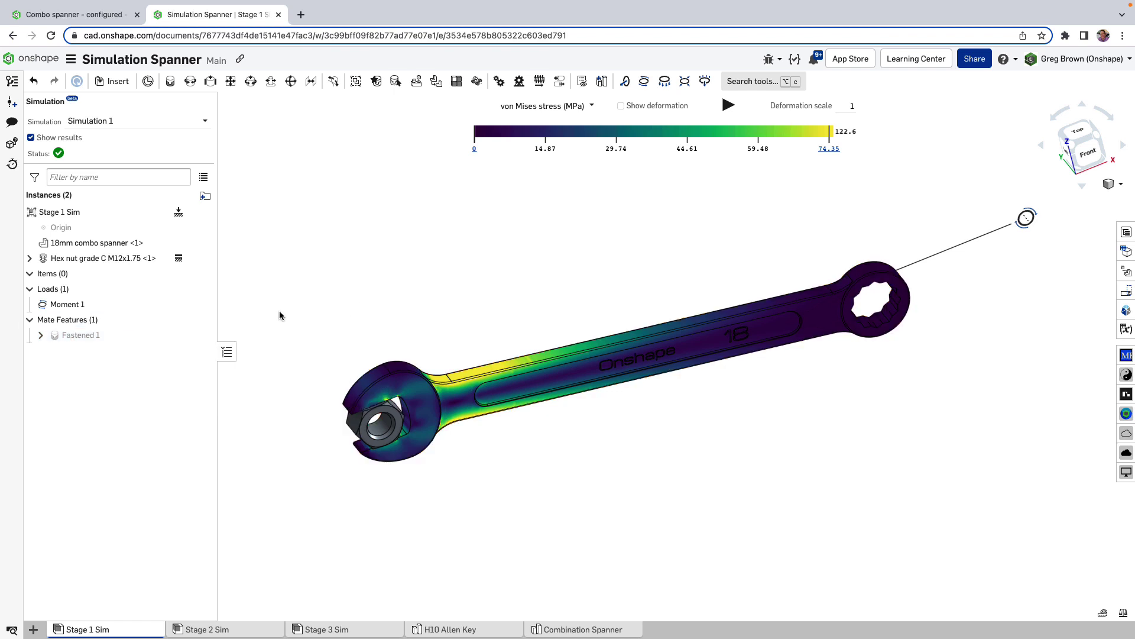
mouse_move(137, 337)
mouse_move(534, 261)
right_down()
mouse_move(489, 231)
mouse_move(547, 257)
right_up()
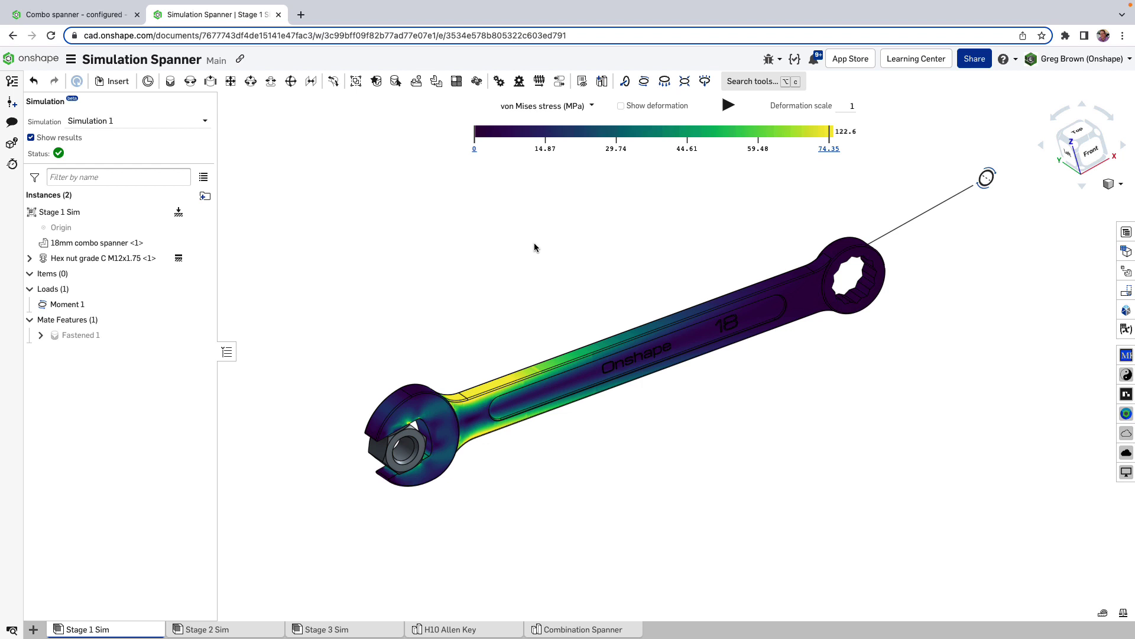
scroll(543, 382, down, 1)
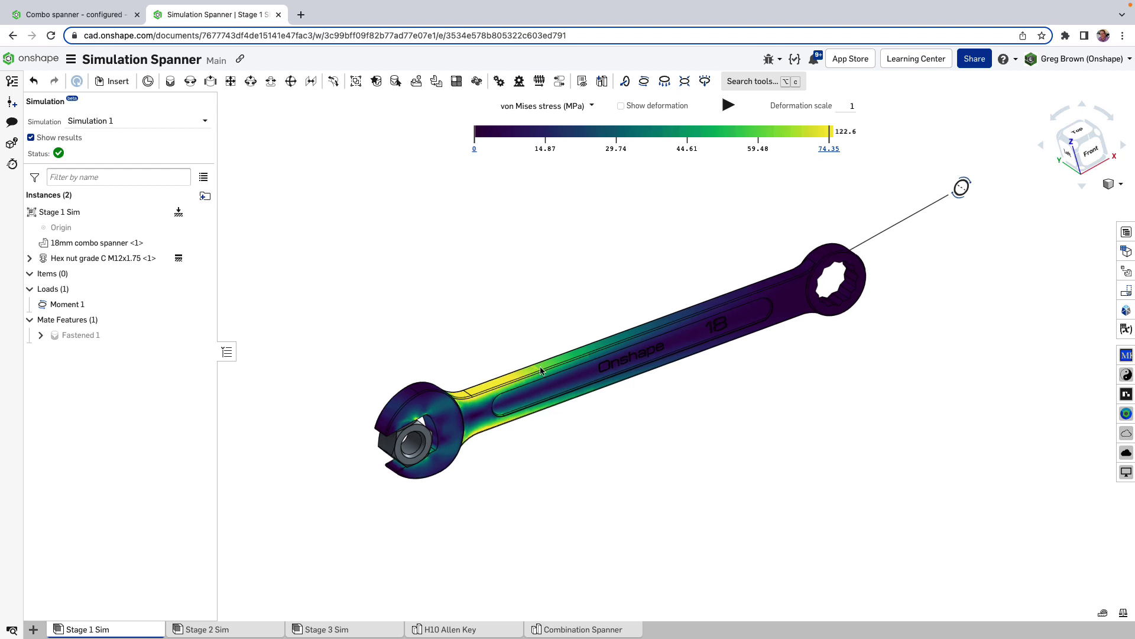
scroll(606, 367, up, 3)
middle_drag(489, 345, 459, 339)
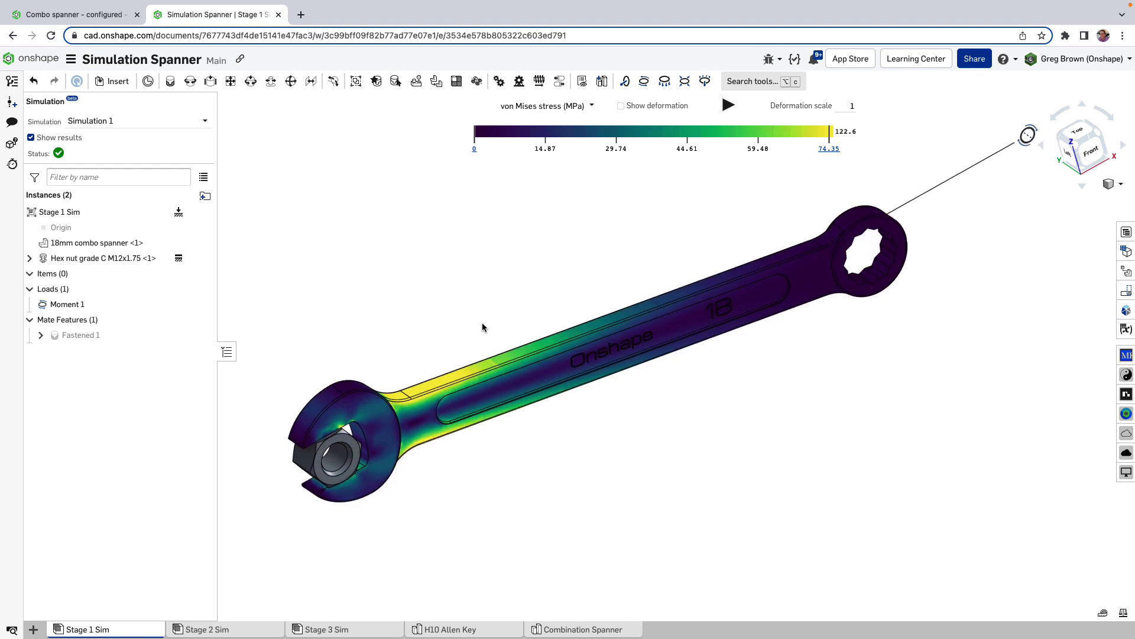